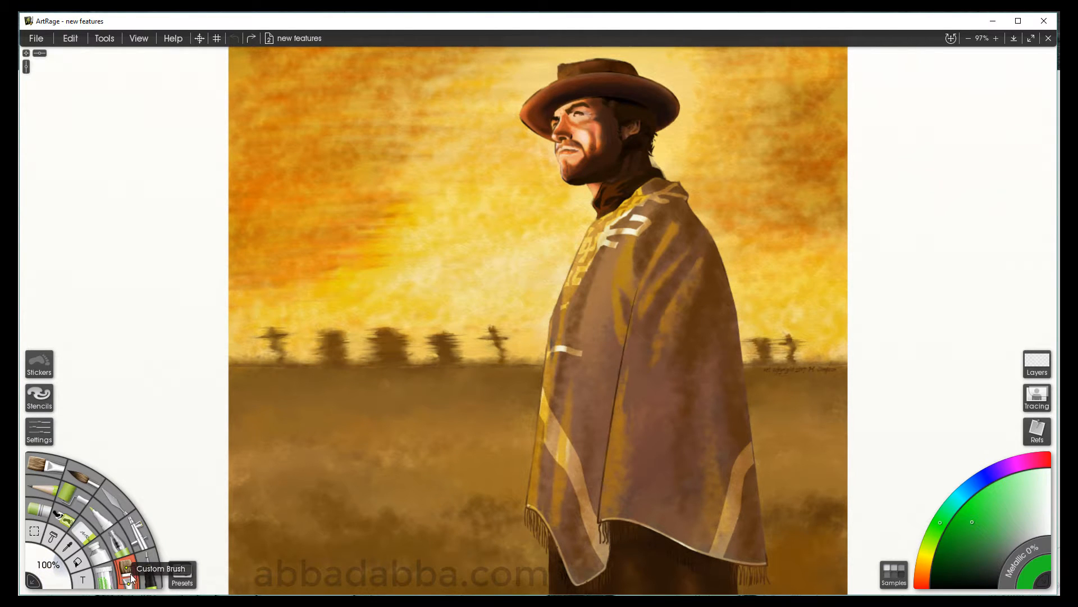
Browse the Custom Brush preset groups Blenders, Brush Pack X, Brushes 2, Brushes 3, Dirty and screentones.
left_click(182, 574)
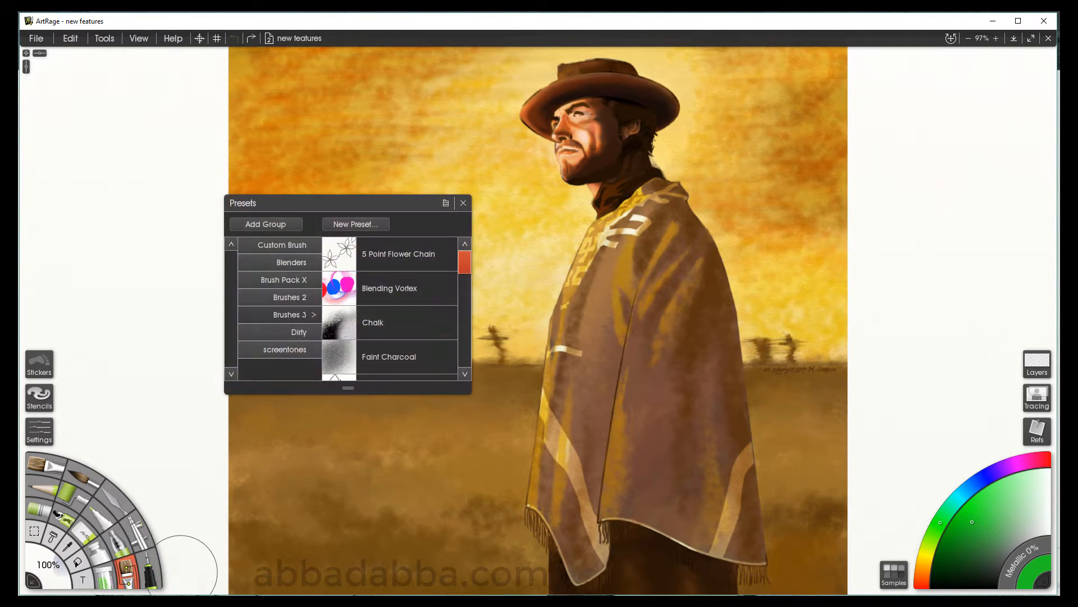
left_click(294, 270)
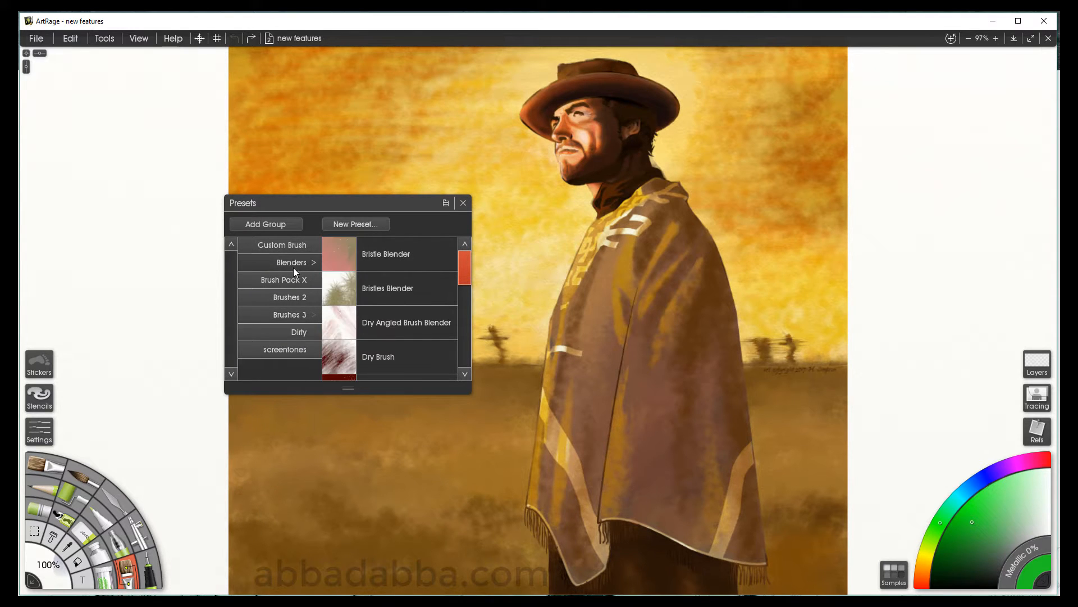
left_click(291, 280)
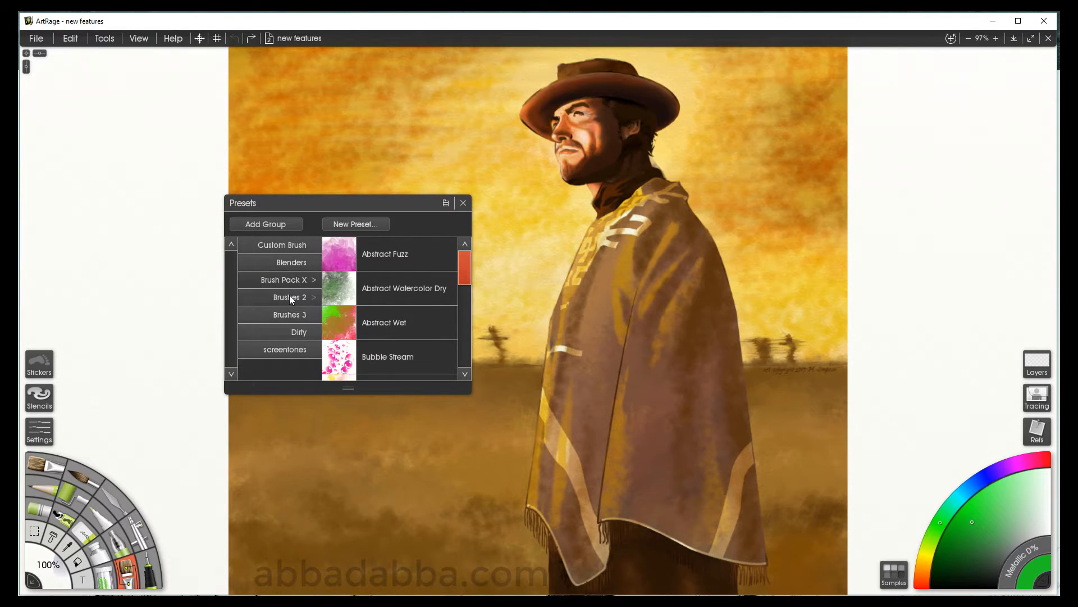
left_click(289, 296)
left_click(293, 317)
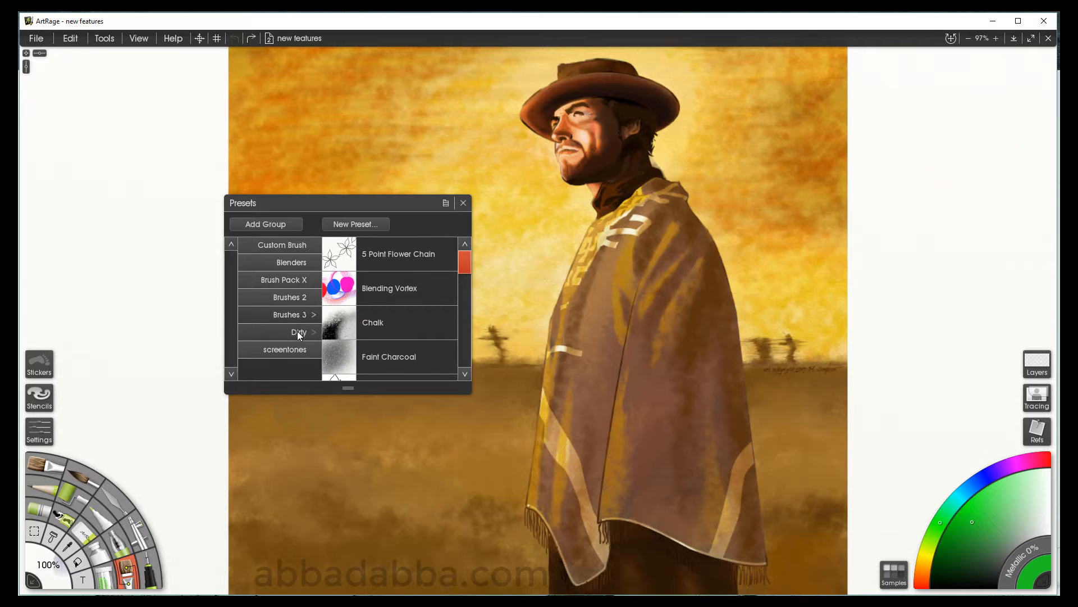
left_click(299, 333)
left_click(291, 346)
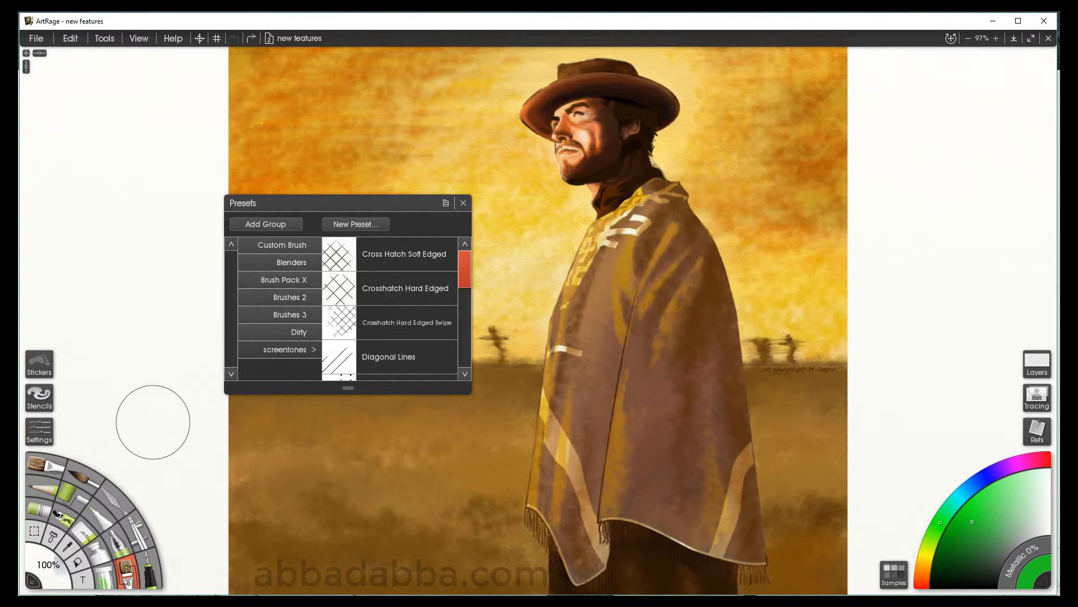
Open the Brush Designer for the current custom brush, paint three diagonal test strokes and clear the test area.
left_click(37, 432)
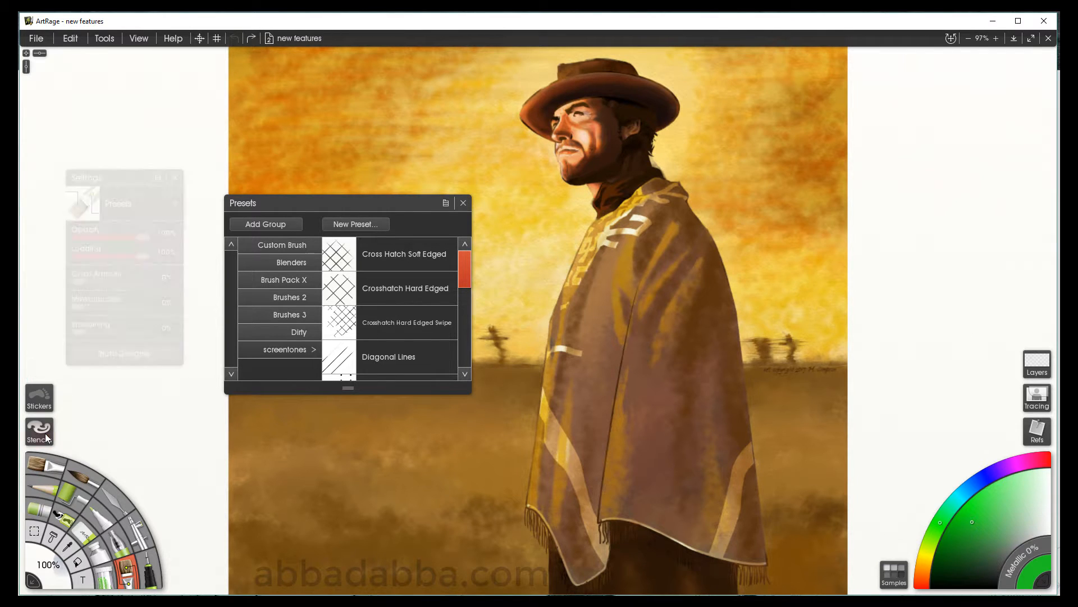
left_click(132, 353)
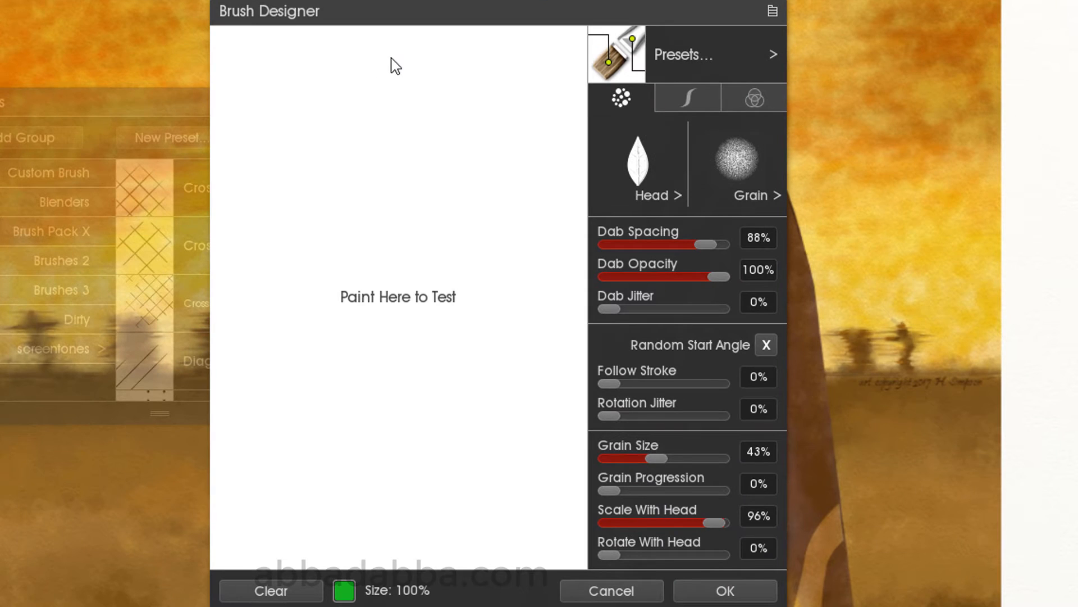
mouse_move(390, 65)
left_mouse_down()
mouse_move(301, 172)
mouse_move(231, 349)
left_mouse_up()
mouse_move(527, 109)
left_mouse_down()
mouse_move(409, 325)
mouse_move(258, 513)
mouse_move(267, 510)
left_mouse_up()
left_click_drag(542, 350, 424, 508)
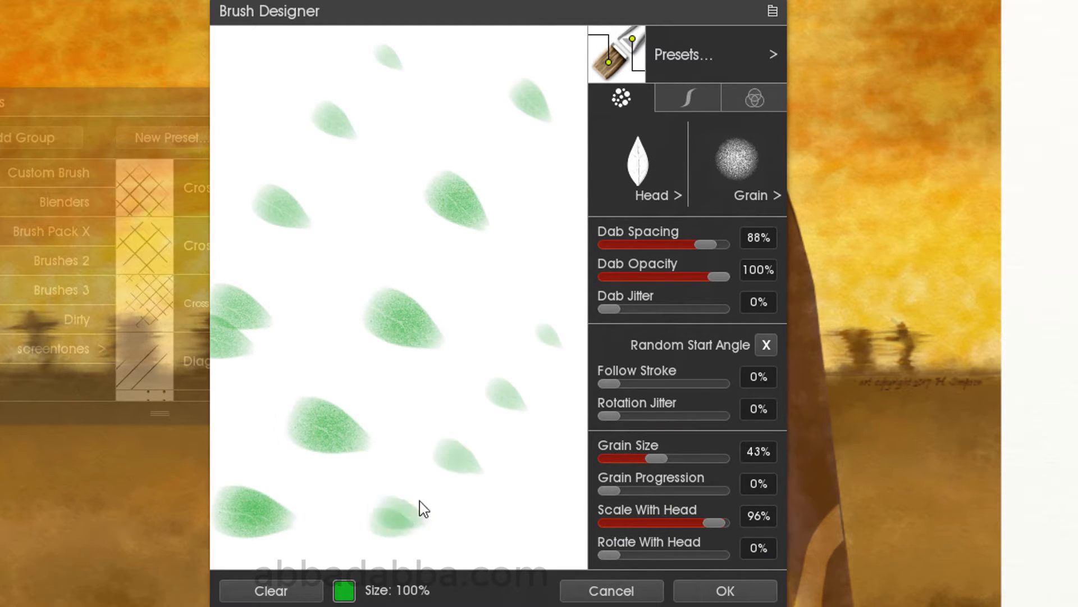
left_click(285, 590)
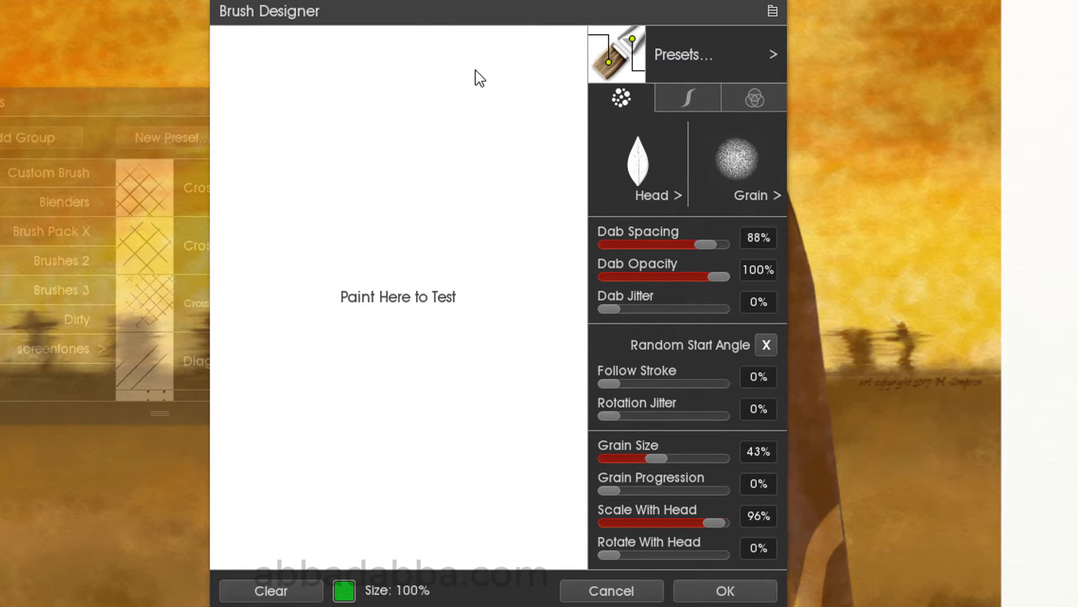
Compare test strokes at the existing dab spacing and at 22%, settling on a Dab Spacing of 53%.
left_click_drag(535, 48, 242, 522)
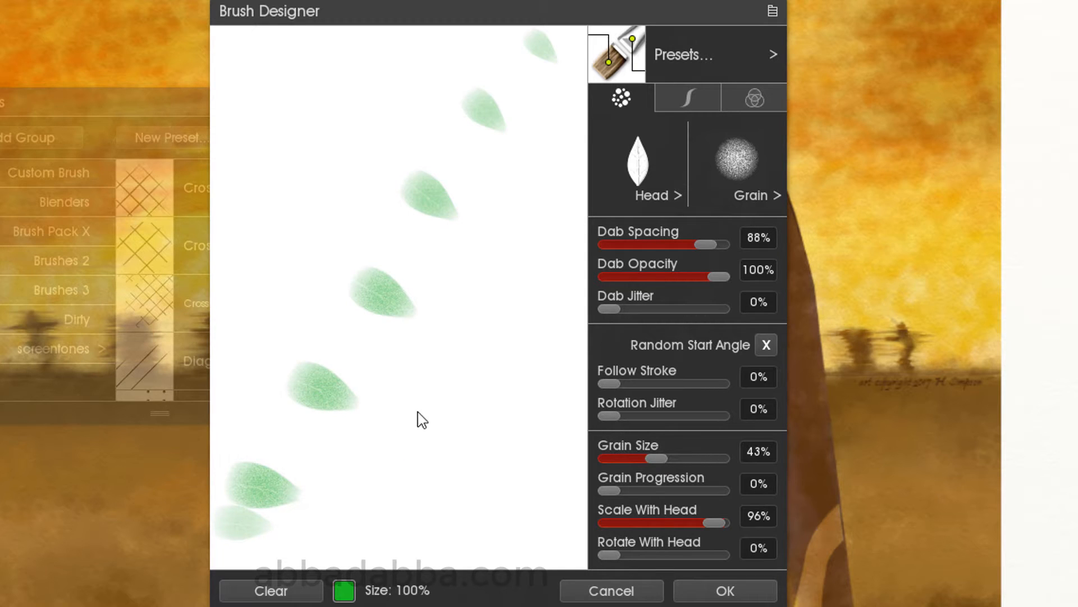
left_click_drag(552, 281, 404, 479)
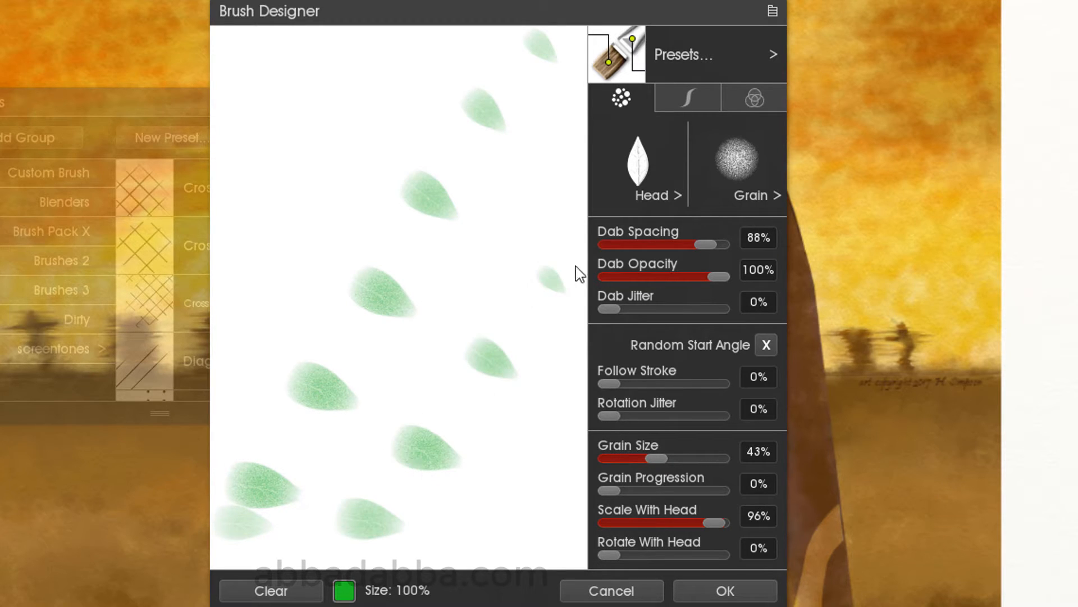
left_click_drag(681, 245, 633, 244)
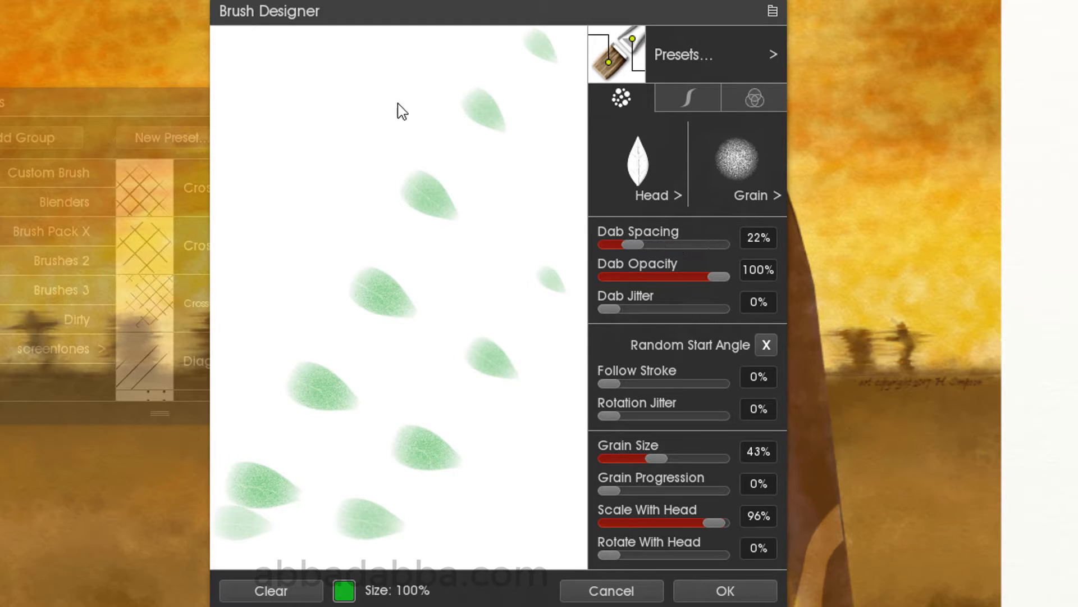
left_click_drag(430, 78, 241, 283)
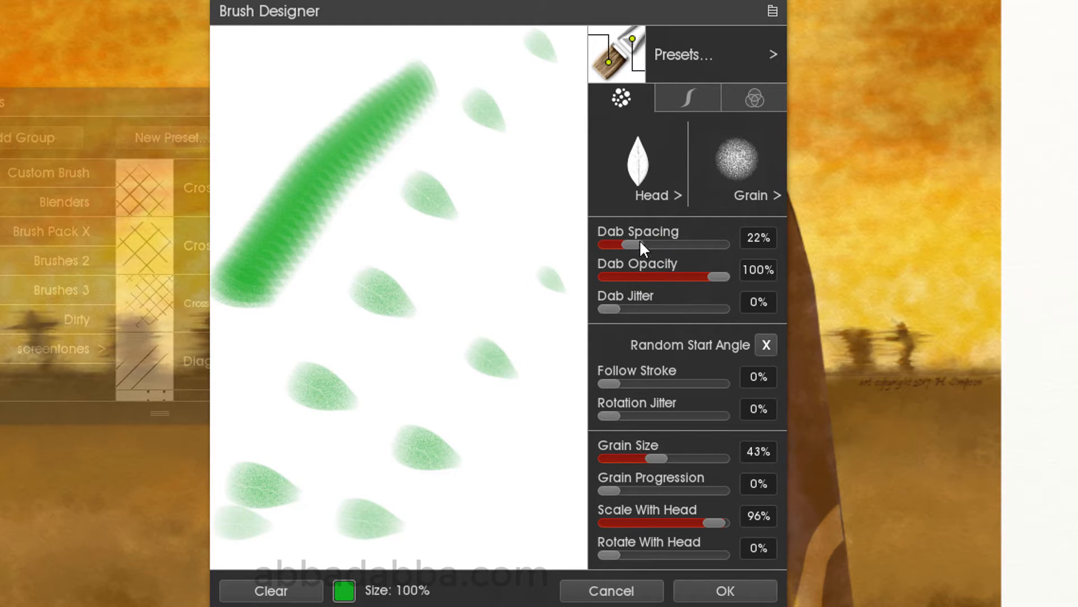
left_click_drag(641, 244, 668, 245)
left_click_drag(483, 264, 341, 450)
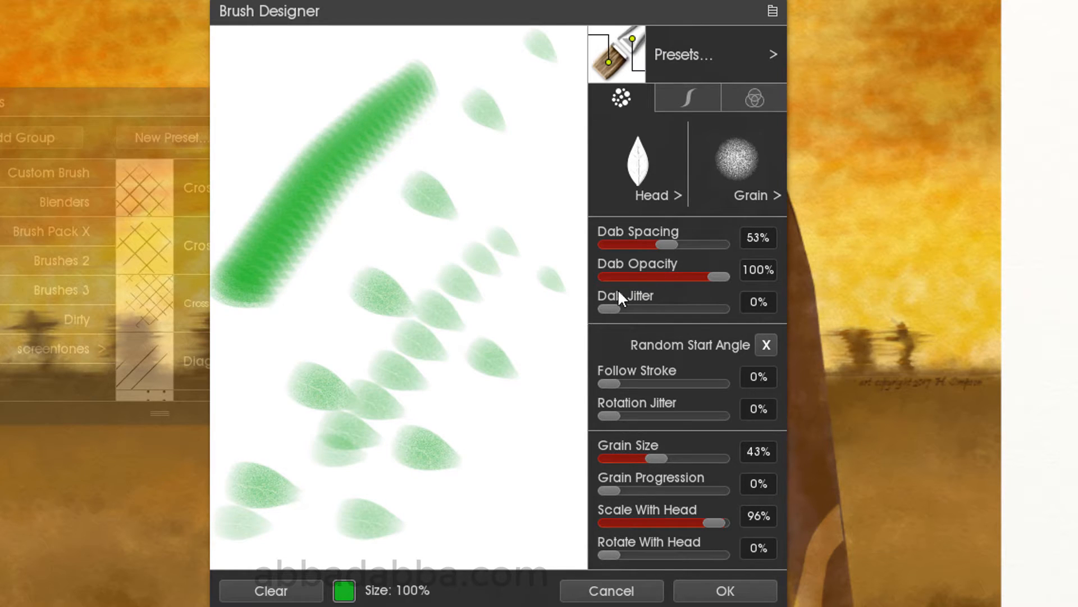
Lower the Dab Opacity to 30% and paint three test strokes with it.
left_click_drag(711, 271, 640, 275)
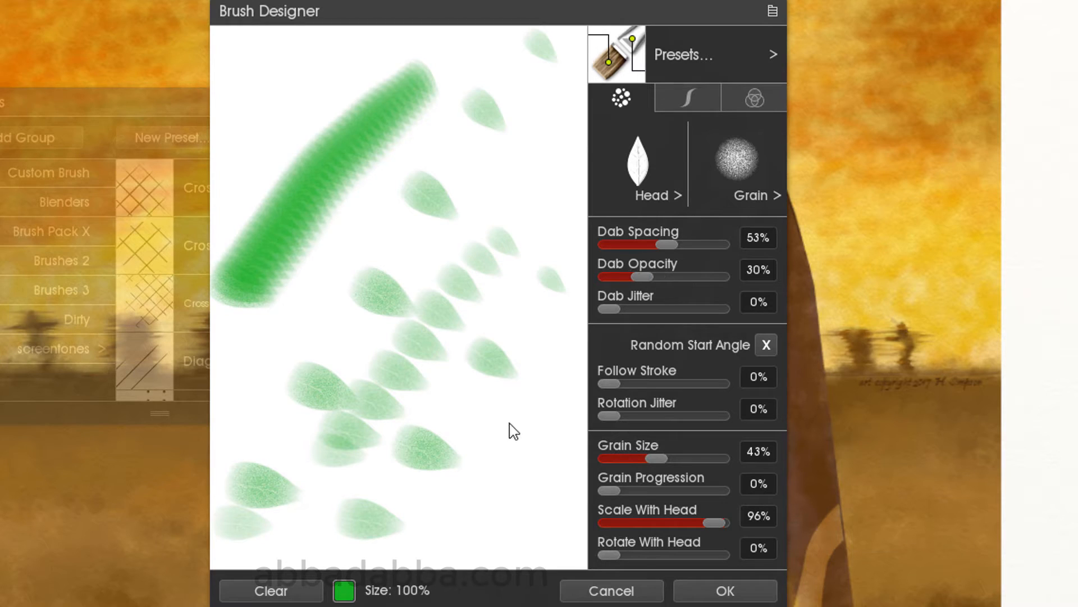
left_click_drag(553, 393, 467, 522)
mouse_move(536, 127)
left_mouse_down()
mouse_move(414, 222)
mouse_move(247, 373)
mouse_move(223, 409)
left_mouse_up()
left_click_drag(341, 56, 224, 164)
Set Dab Jitter to 55% and Dab Opacity to 92%, testing each change with strokes and clearing the test area in between.
left_click_drag(610, 308, 669, 308)
left_click_drag(528, 183, 346, 412)
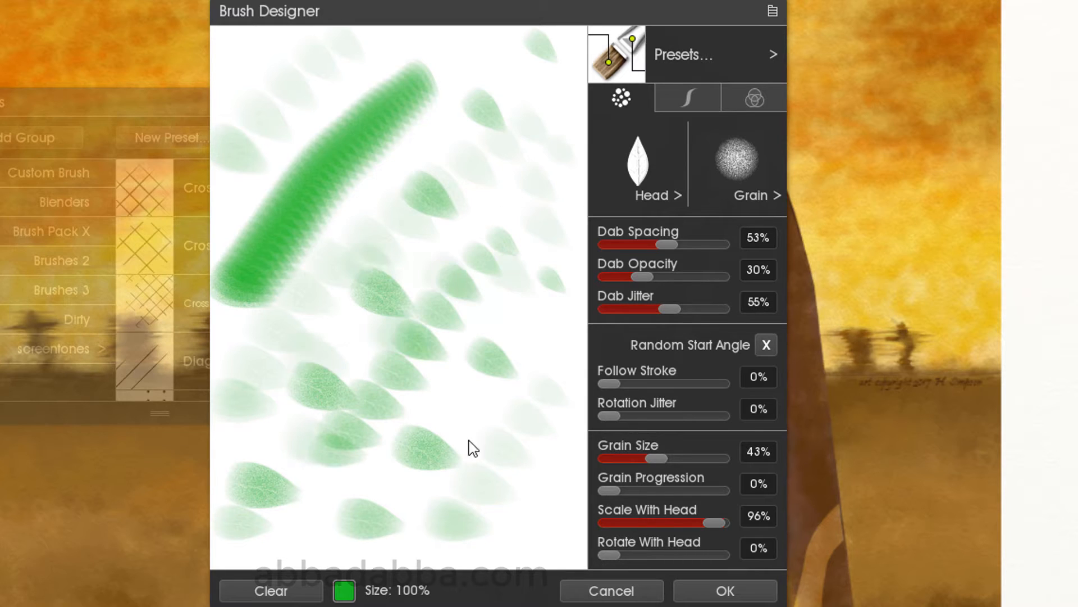
left_click(288, 582)
mouse_move(651, 269)
left_mouse_down()
mouse_move(727, 277)
mouse_move(710, 276)
left_mouse_up()
left_click_drag(460, 111, 227, 365)
mouse_move(545, 247)
left_mouse_down()
mouse_move(369, 433)
mouse_move(352, 433)
left_mouse_up()
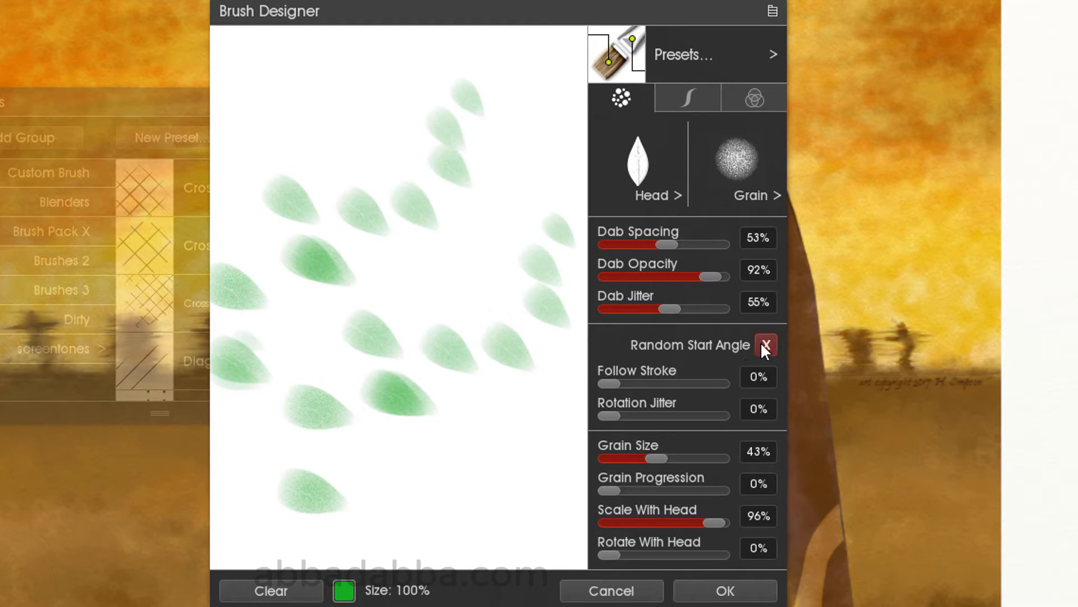
Test Random Start Angle with three strokes on a cleared test area, switch it off again and clear the strokes.
left_click(281, 590)
left_click_drag(503, 137, 244, 447)
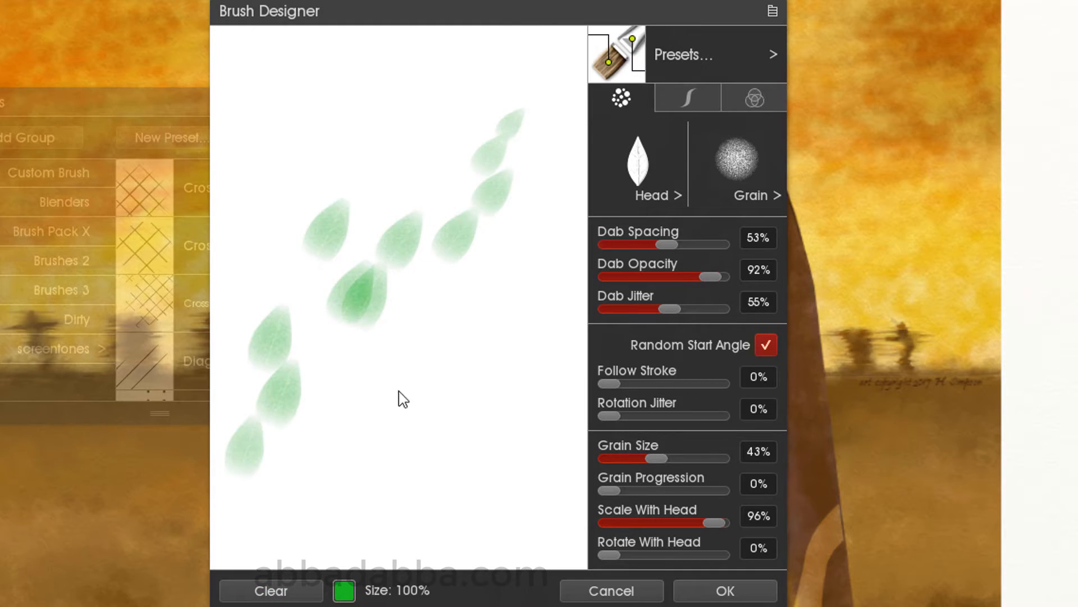
left_click_drag(524, 335, 306, 525)
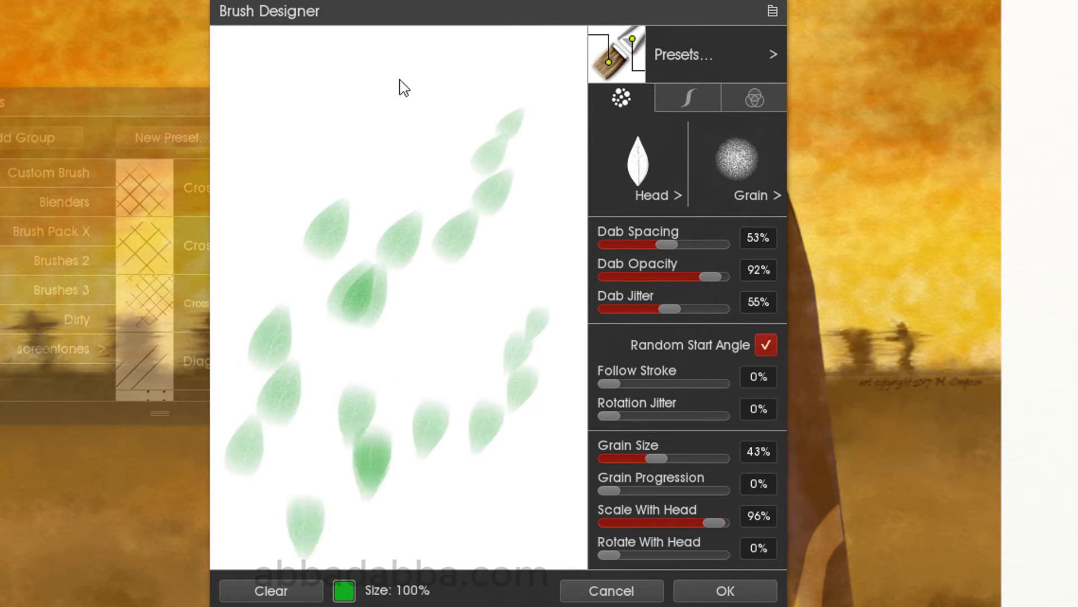
left_click_drag(402, 86, 284, 159)
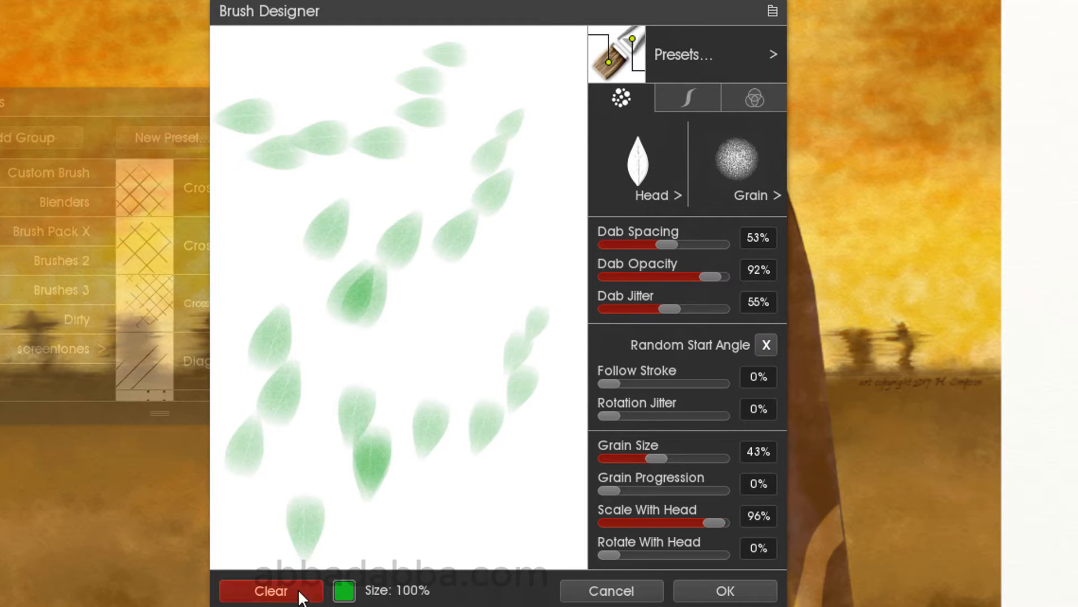
left_click(299, 589)
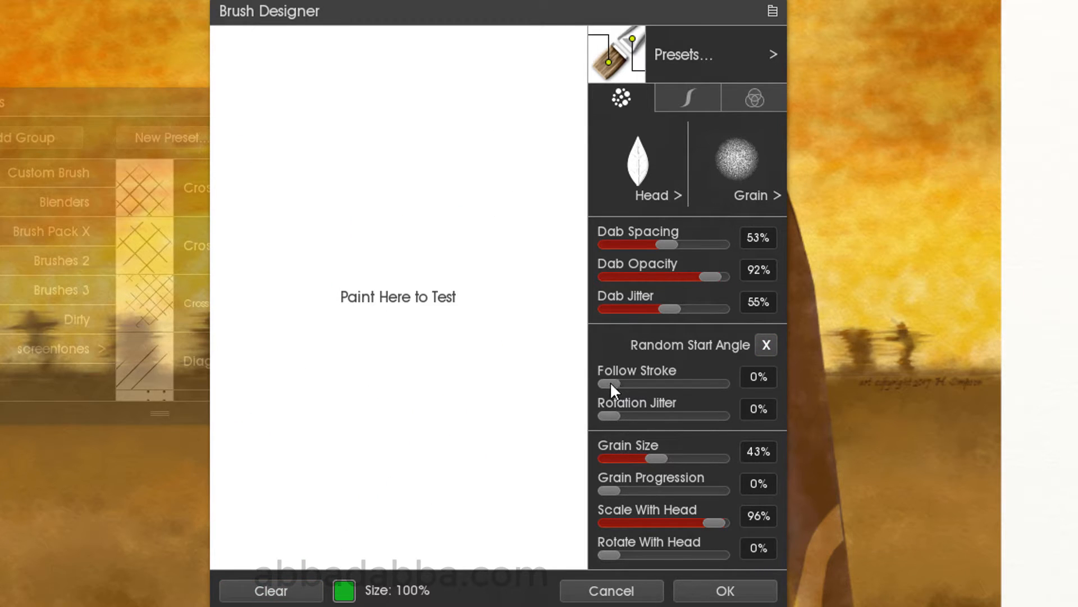
Paint two comparison strokes, clear them and test Follow Stroke at 100% with a curving stroke.
mouse_move(536, 197)
left_mouse_down()
mouse_move(351, 436)
mouse_move(281, 508)
left_mouse_up()
left_click_drag(482, 92, 253, 242)
left_click(271, 591)
left_click_drag(610, 384, 714, 382)
mouse_move(505, 107)
left_mouse_down()
mouse_move(284, 183)
mouse_move(281, 283)
mouse_move(458, 383)
mouse_move(452, 420)
mouse_move(359, 460)
mouse_move(337, 457)
left_mouse_up()
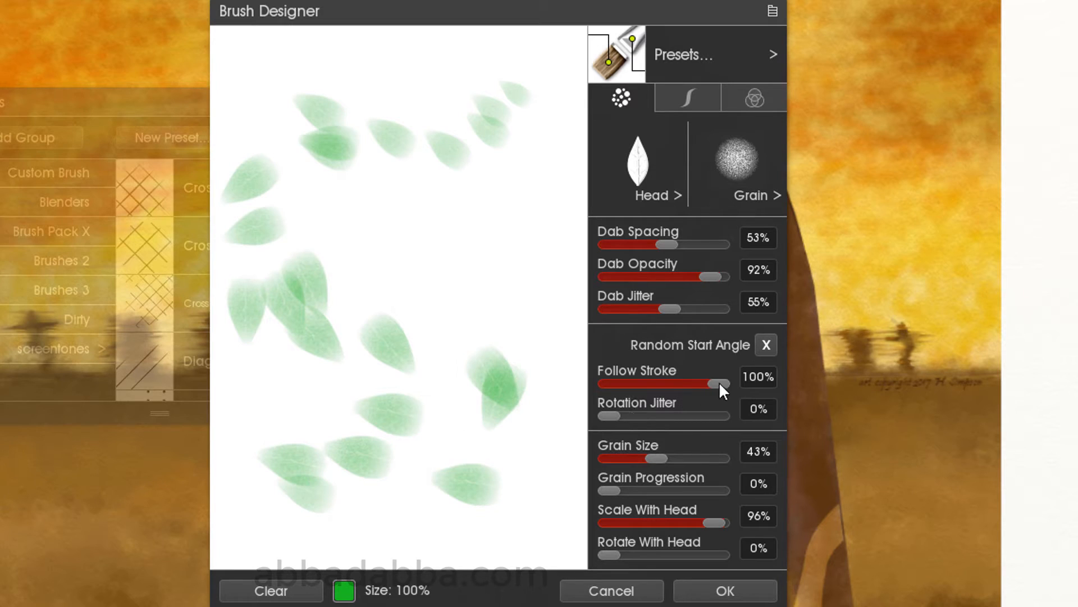
Return Follow Stroke to 0%, test Rotation Jitter at 100% on a cleared area and reset it to 0%.
mouse_move(719, 383)
left_mouse_down()
mouse_move(601, 383)
mouse_move(649, 414)
mouse_move(722, 416)
left_mouse_up()
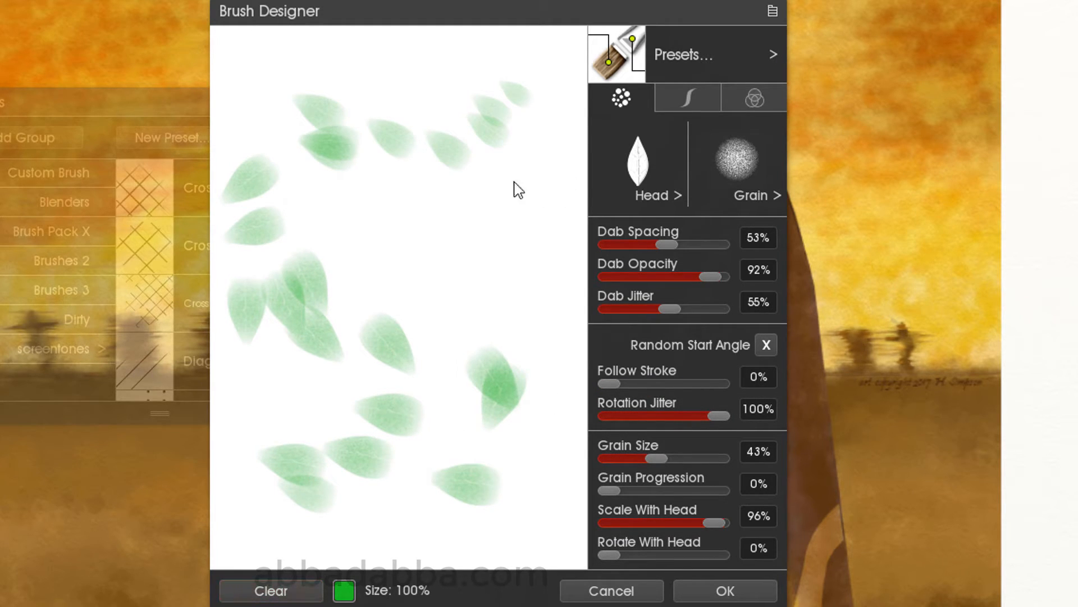
left_click(272, 590)
mouse_move(497, 152)
left_mouse_down()
mouse_move(314, 286)
mouse_move(435, 344)
mouse_move(385, 439)
mouse_move(480, 454)
mouse_move(466, 487)
mouse_move(407, 515)
left_mouse_up()
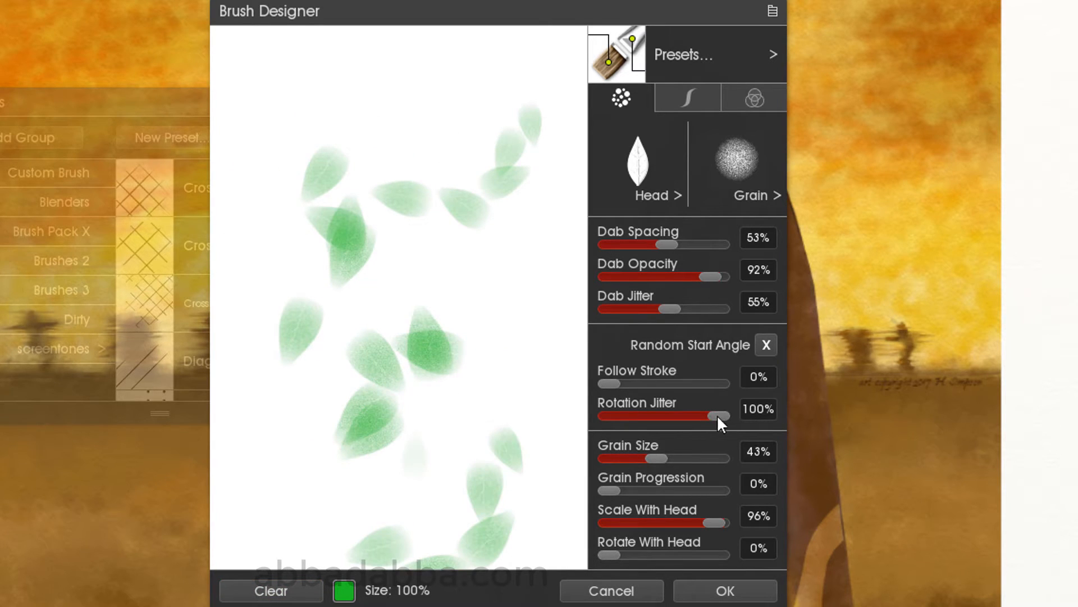
left_click_drag(718, 415, 598, 419)
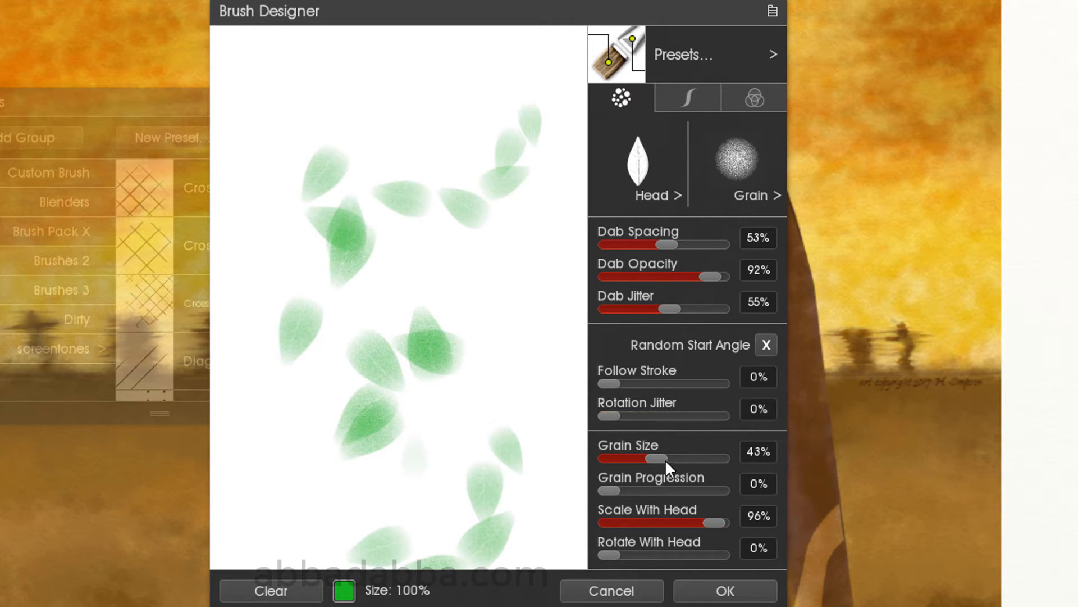
Clear the test area, set Grain Size to 87% and Grain Progression to 91%, and paint a test stroke after each change.
left_click(272, 590)
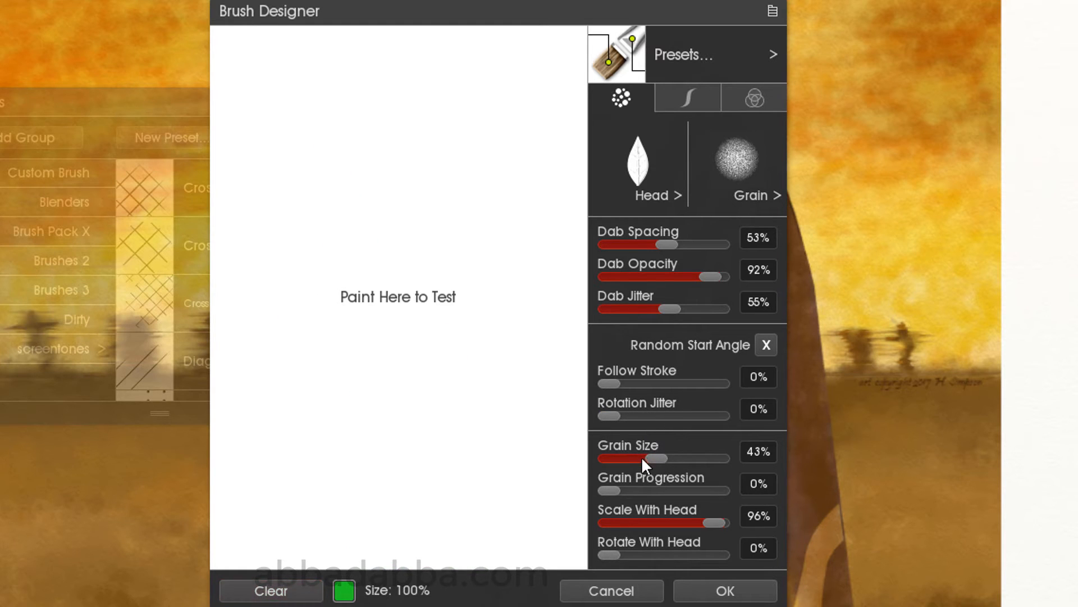
left_click_drag(694, 453, 707, 454)
mouse_move(460, 157)
left_mouse_down()
mouse_move(293, 340)
mouse_move(386, 355)
left_mouse_up()
left_click_drag(609, 490, 709, 491)
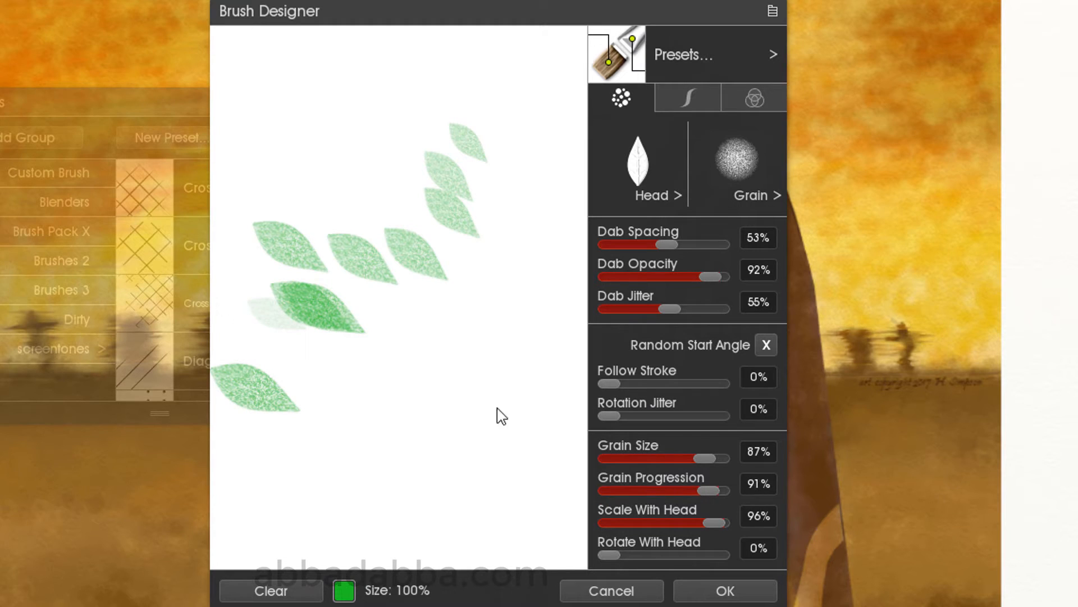
left_click_drag(531, 290, 460, 376)
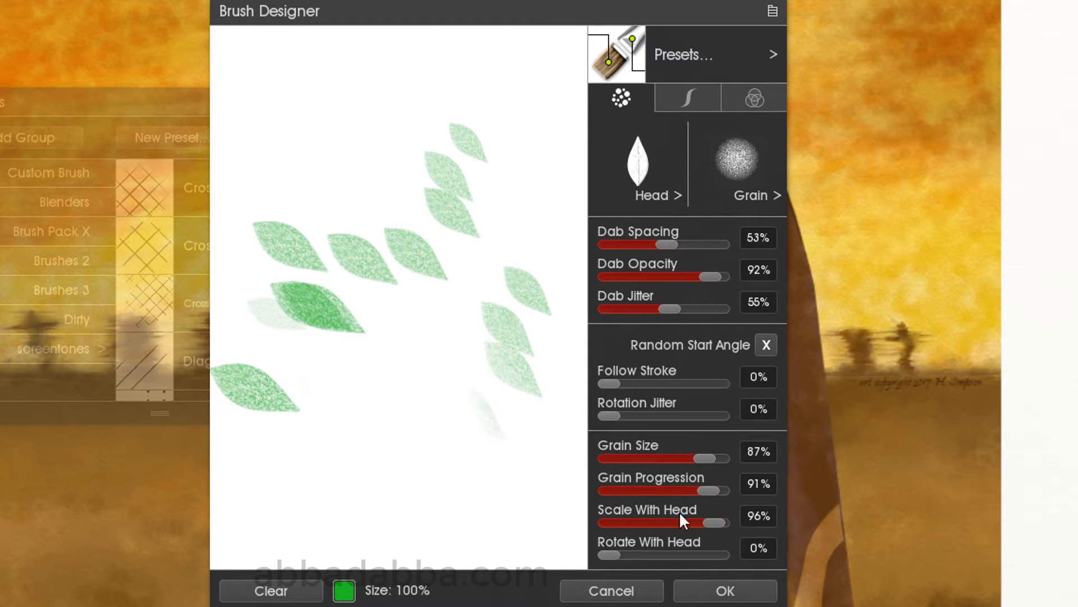
Try Scale With Head at 22%, then set it to 86%, painting a test stroke at each value.
left_click_drag(640, 525, 626, 524)
mouse_move(397, 90)
left_mouse_down()
mouse_move(294, 138)
mouse_move(236, 213)
mouse_move(500, 443)
mouse_move(369, 499)
left_mouse_up()
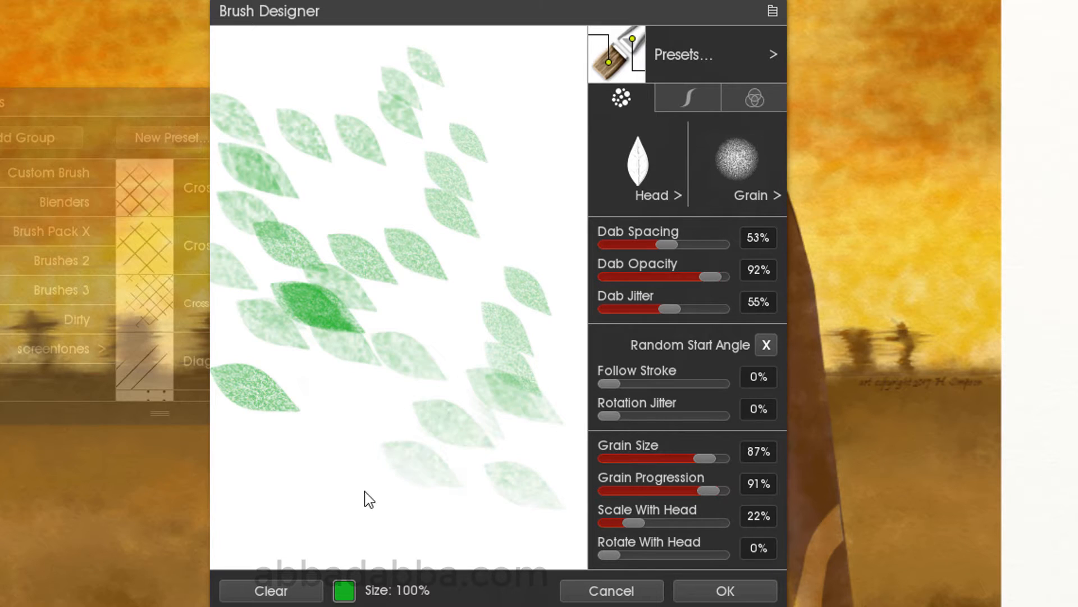
left_click(709, 518)
mouse_move(547, 147)
left_mouse_down()
mouse_move(484, 268)
mouse_move(510, 402)
left_mouse_up()
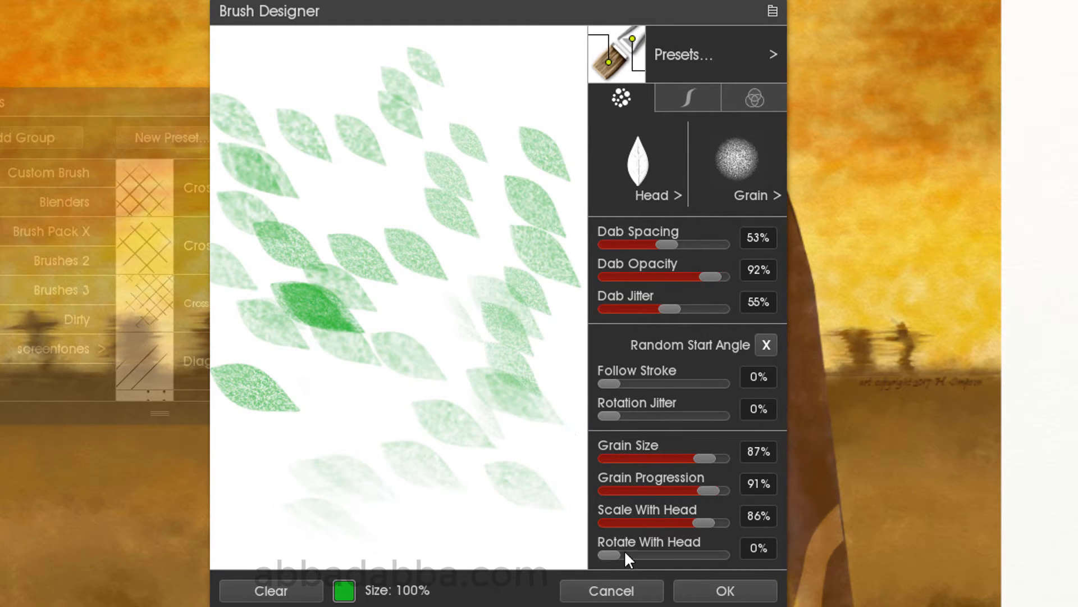
Set Rotate With Head to 66% and test it with strokes before and after clearing the test area.
left_click(685, 551)
left_click_drag(500, 457, 444, 484)
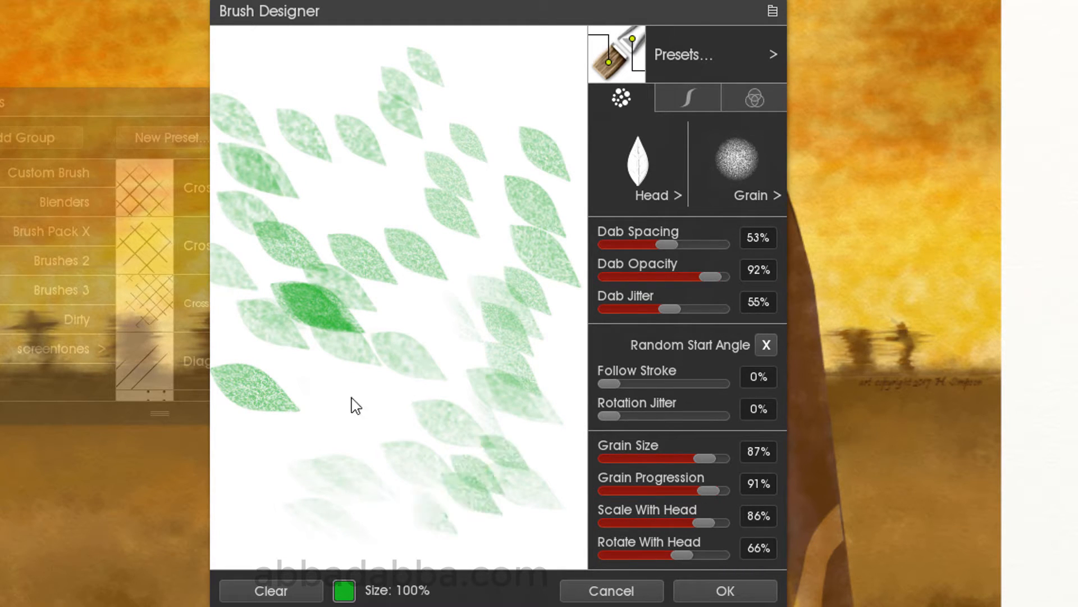
left_click(301, 589)
left_click_drag(491, 342, 419, 427)
left_click_drag(335, 166, 405, 172)
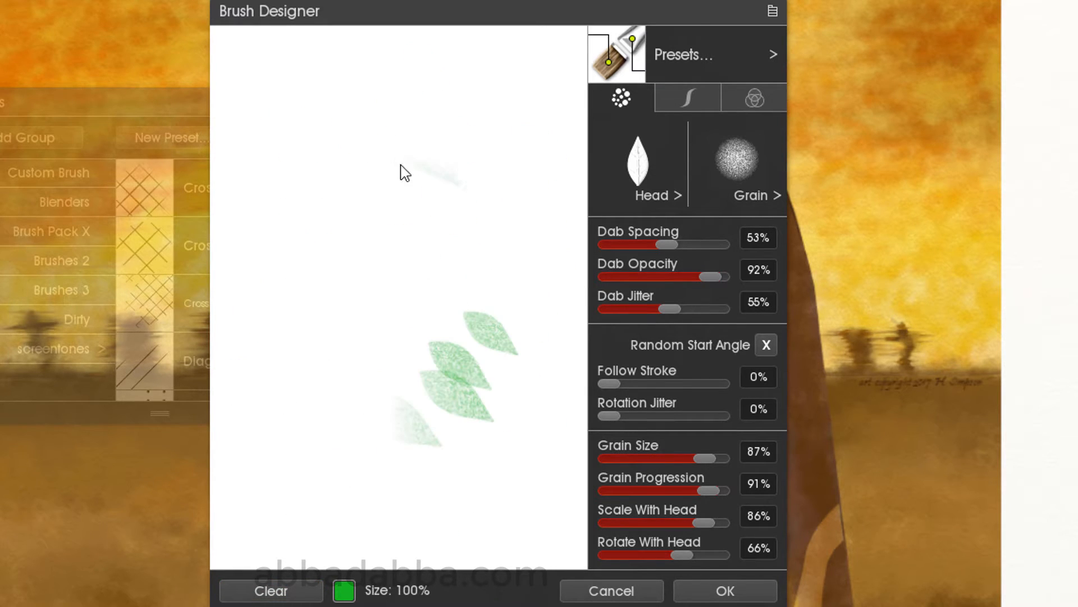
Reset Grain Progression to 0% and paint several test strokes across the test area.
left_click_drag(707, 491, 604, 490)
left_click_drag(405, 283, 287, 327)
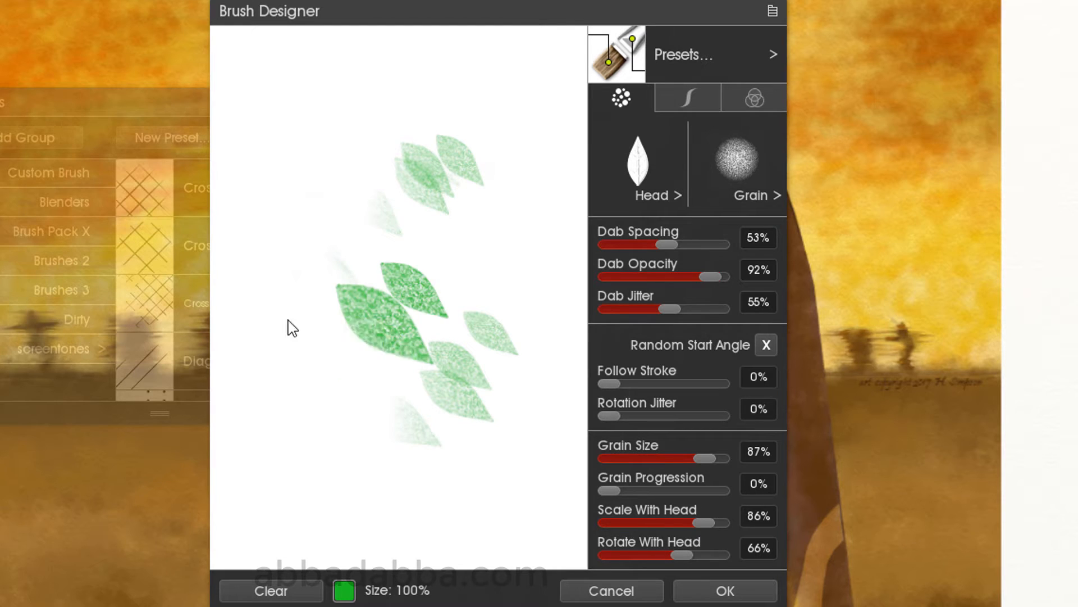
mouse_move(382, 348)
left_mouse_down()
mouse_move(450, 105)
mouse_move(481, 208)
left_mouse_up()
mouse_move(418, 499)
left_mouse_down()
mouse_move(281, 469)
mouse_move(311, 443)
left_mouse_up()
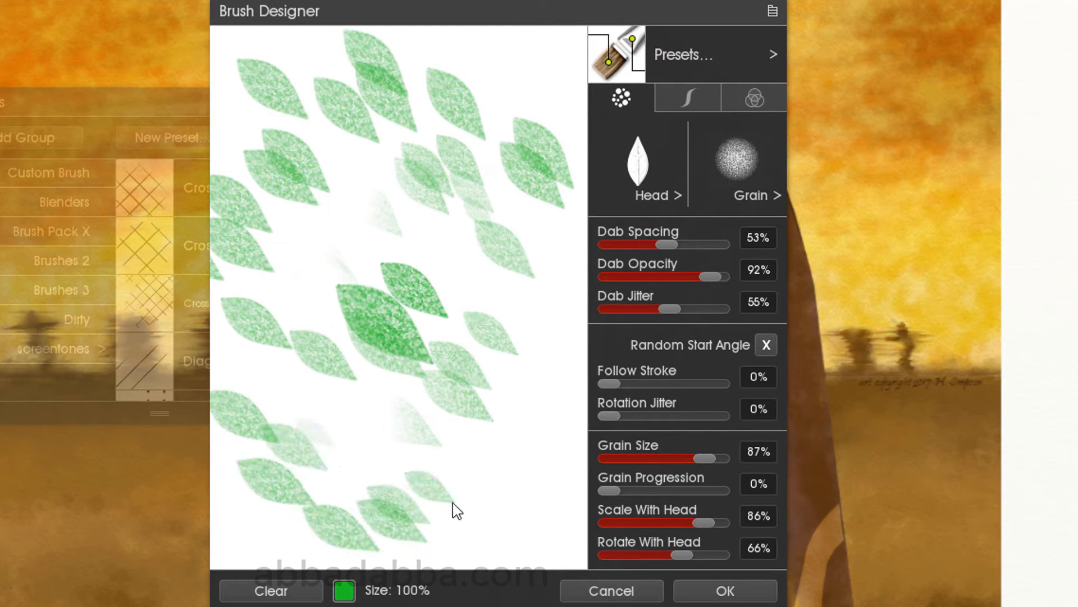
Clear the test area, try the stroke Opacity at 28% with a test stroke, and restore it to 100%.
left_click(692, 94)
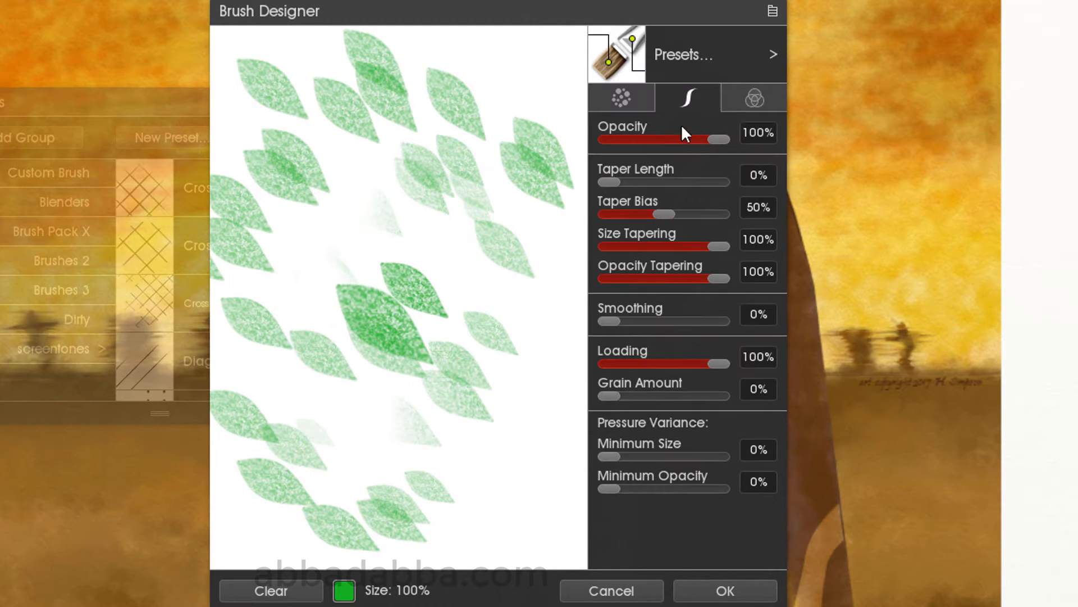
left_click(272, 588)
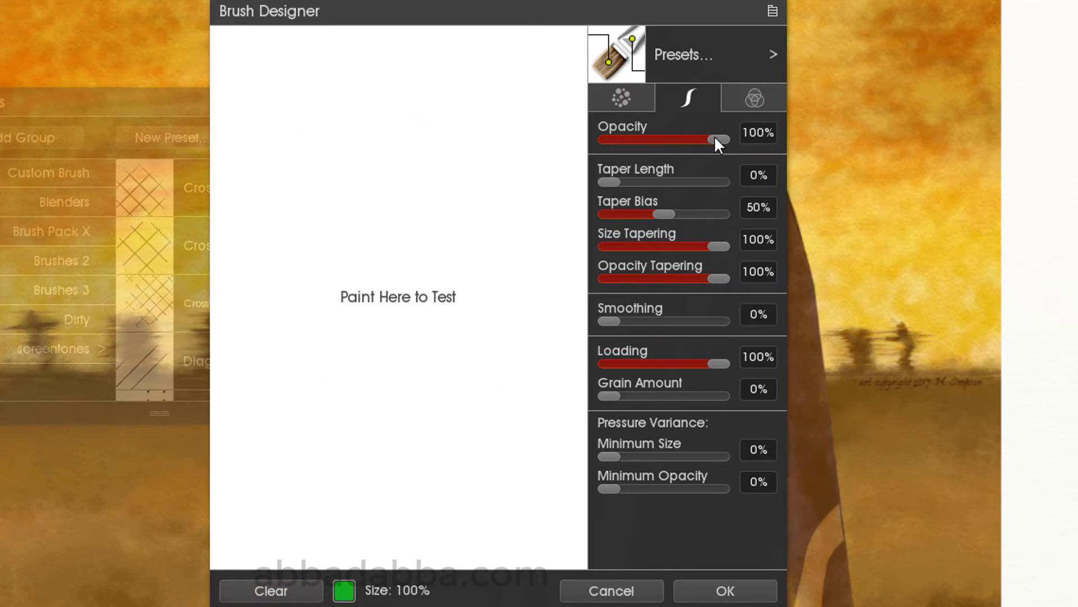
left_click_drag(715, 138, 635, 140)
left_click_drag(305, 311, 261, 345)
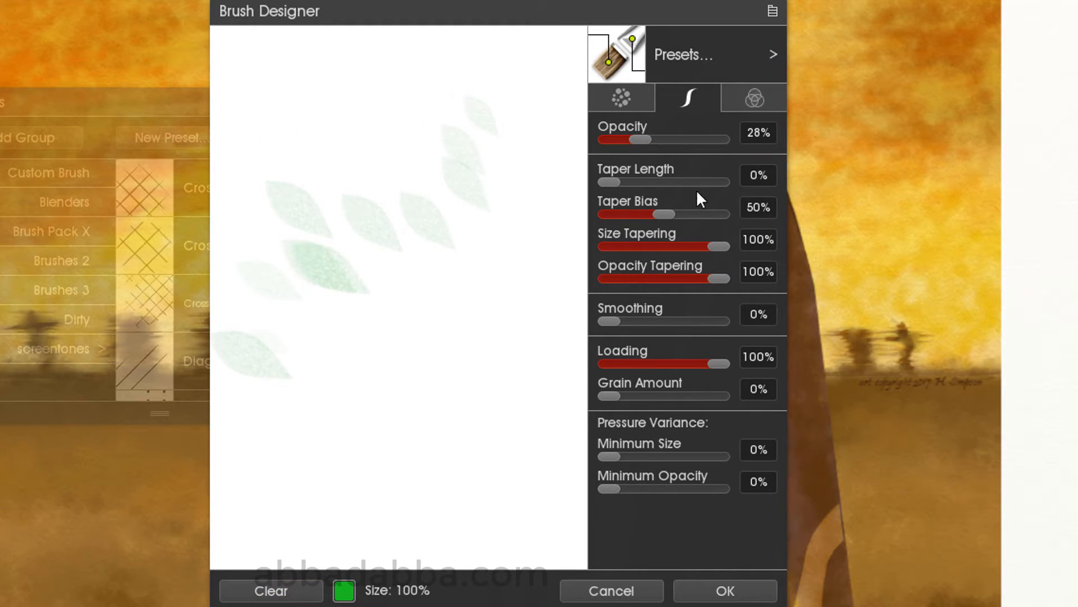
left_click_drag(645, 139, 720, 139)
Set Taper Length to 47% and paint test strokes.
mouse_move(621, 177)
left_mouse_down()
mouse_move(693, 176)
mouse_move(661, 179)
left_mouse_up()
left_click_drag(542, 278, 334, 362)
left_click_drag(359, 428, 345, 390)
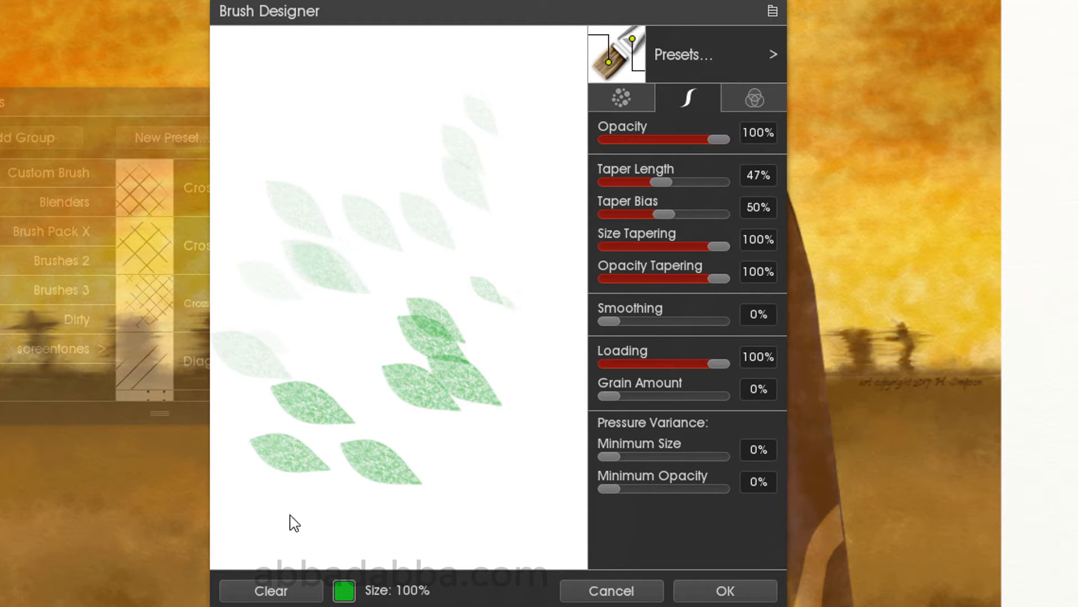
Clear the test area, set Taper Bias to 66%, and paint a test stroke.
left_click(276, 591)
left_click_drag(670, 215, 686, 216)
mouse_move(482, 110)
left_mouse_down()
mouse_move(325, 258)
mouse_move(377, 286)
left_mouse_up()
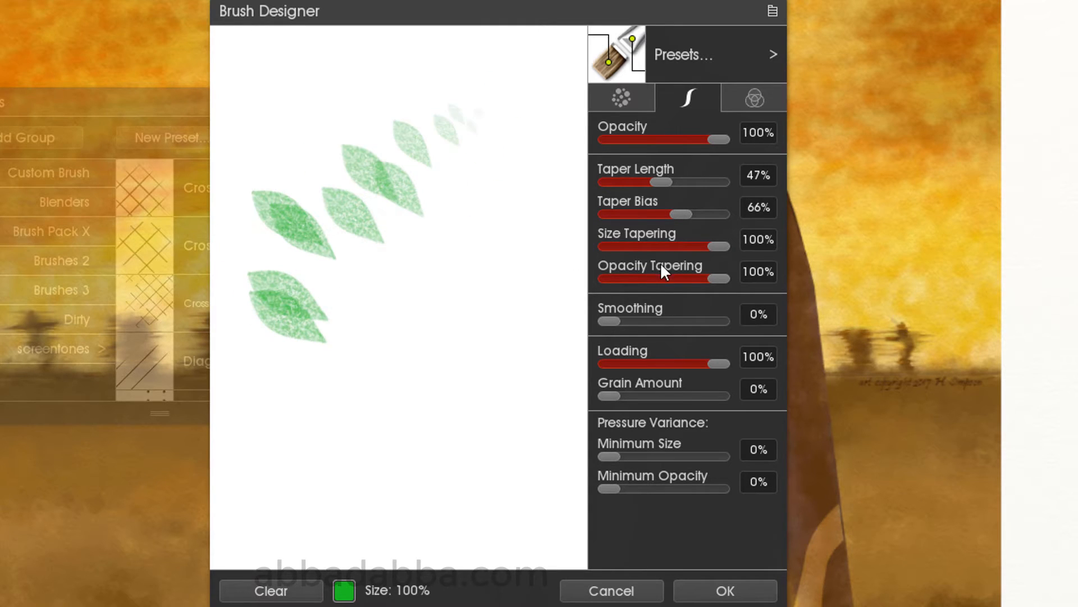
Set Size Tapering to 0% and Opacity Tapering to 0%, painting test strokes after each change.
left_click_drag(719, 248, 610, 247)
left_click_drag(542, 258, 256, 500)
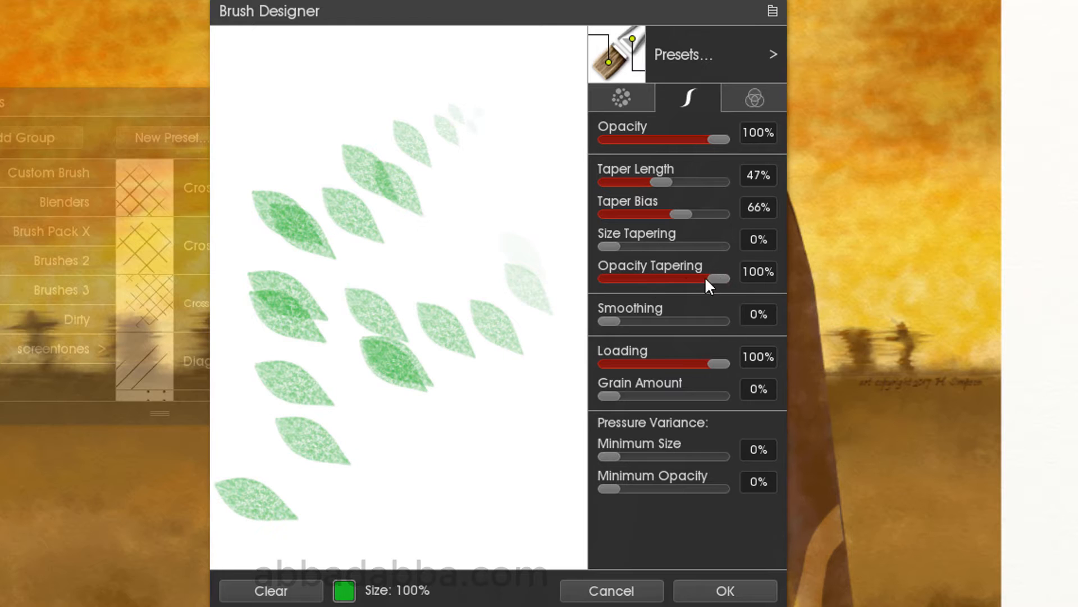
left_click_drag(706, 276, 609, 278)
mouse_move(553, 382)
left_mouse_down()
mouse_move(443, 462)
mouse_move(313, 525)
mouse_move(241, 539)
left_mouse_up()
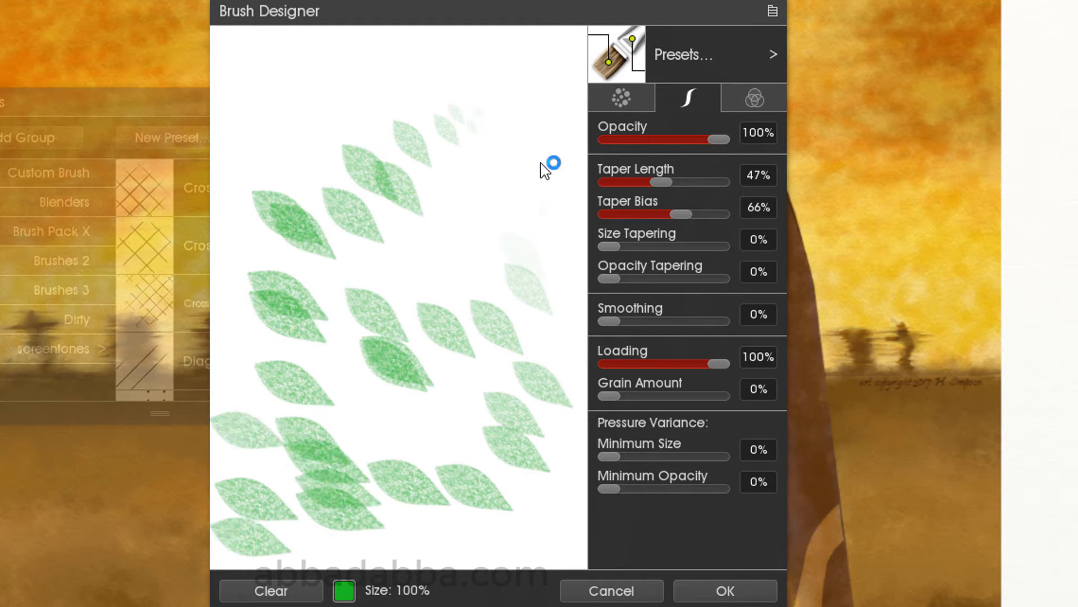
mouse_move(491, 108)
left_mouse_down()
mouse_move(260, 152)
mouse_move(236, 174)
left_mouse_up()
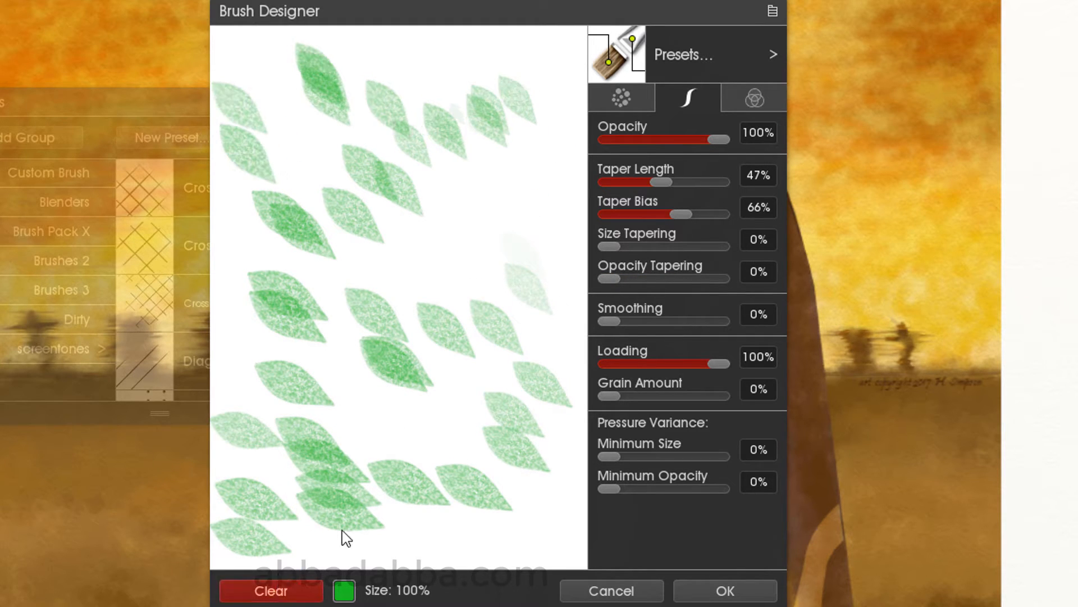
Clear the test area, set Smoothing to 72% and Size Tapering to 28%, and paint a test stroke after each change.
left_click(271, 591)
left_click_drag(619, 322, 679, 318)
mouse_move(489, 107)
left_mouse_down()
mouse_move(263, 236)
mouse_move(330, 333)
mouse_move(478, 385)
mouse_move(417, 470)
left_mouse_up()
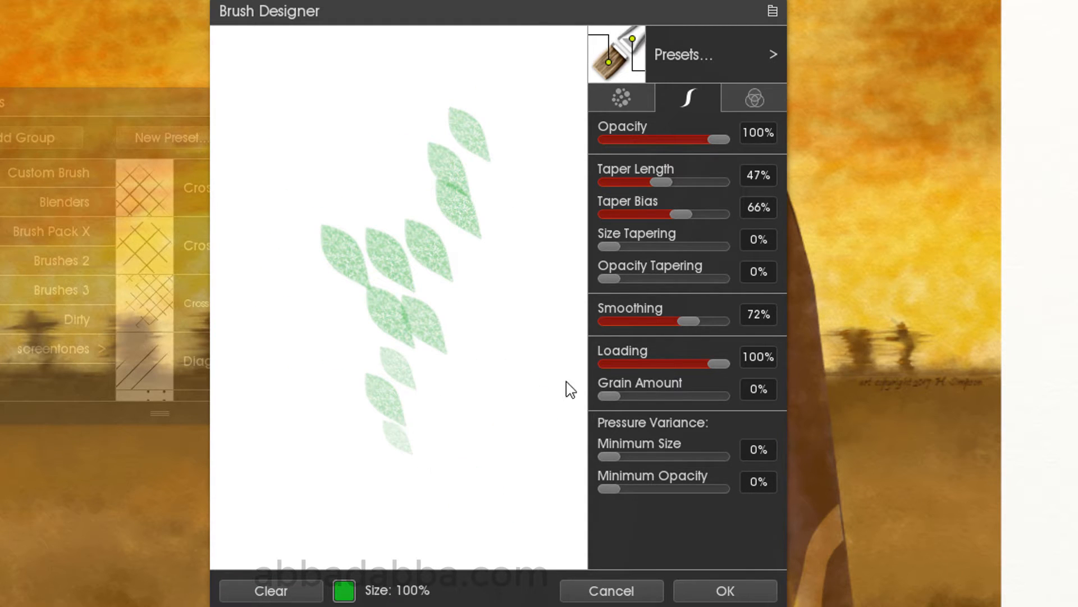
left_click_drag(610, 279, 645, 247)
left_click_drag(389, 98, 298, 164)
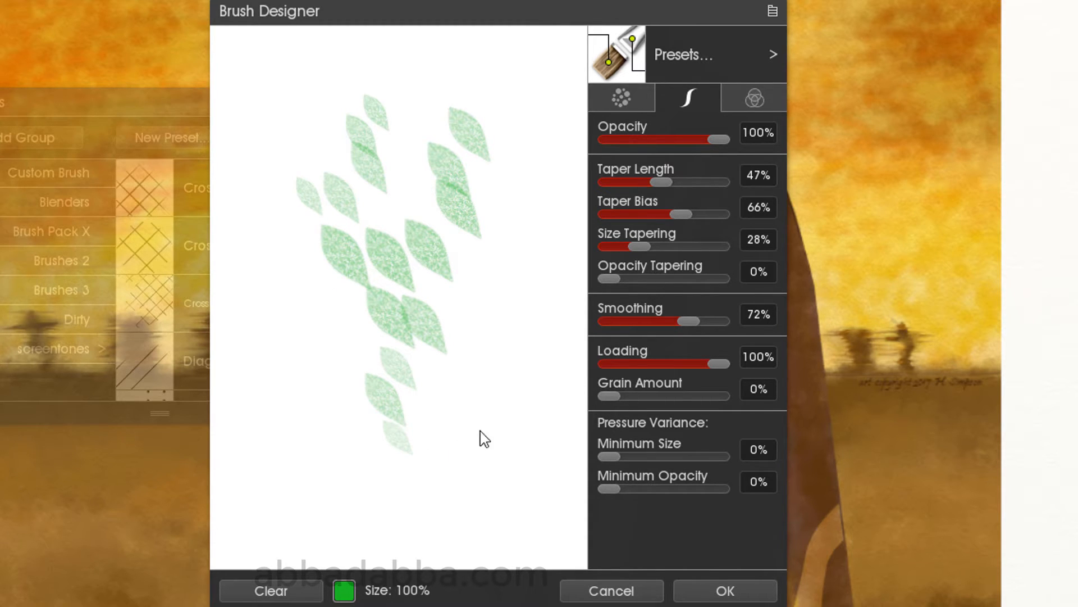
Clear the test area, try Loading at 12%, and set it to 38%, painting a test stroke at each value.
left_click(282, 588)
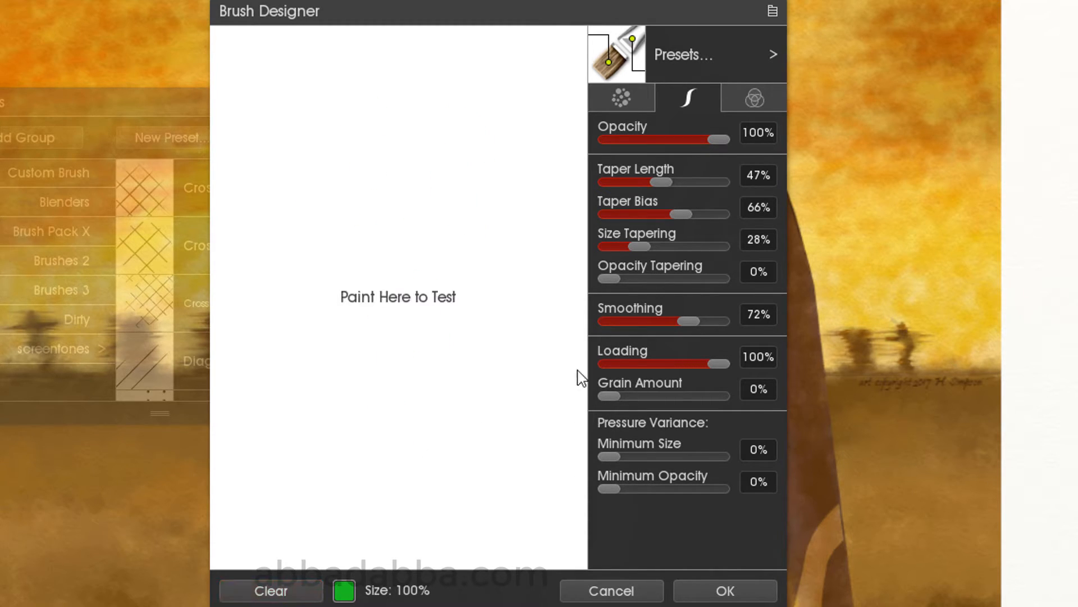
left_click_drag(716, 363, 622, 364)
left_click_drag(402, 94, 248, 253)
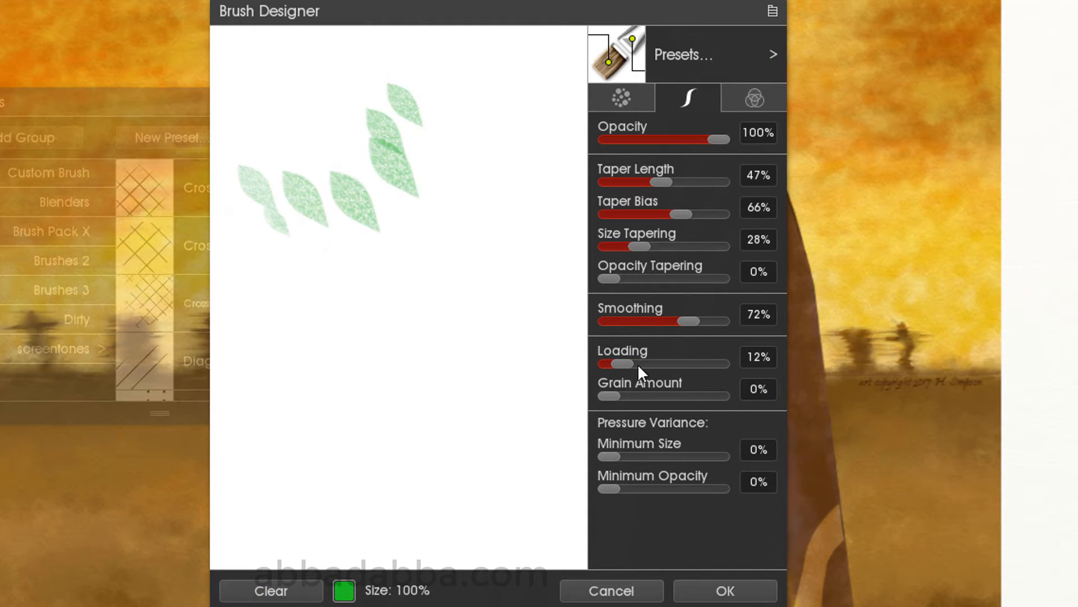
left_click_drag(661, 363, 652, 364)
left_click_drag(517, 248, 291, 457)
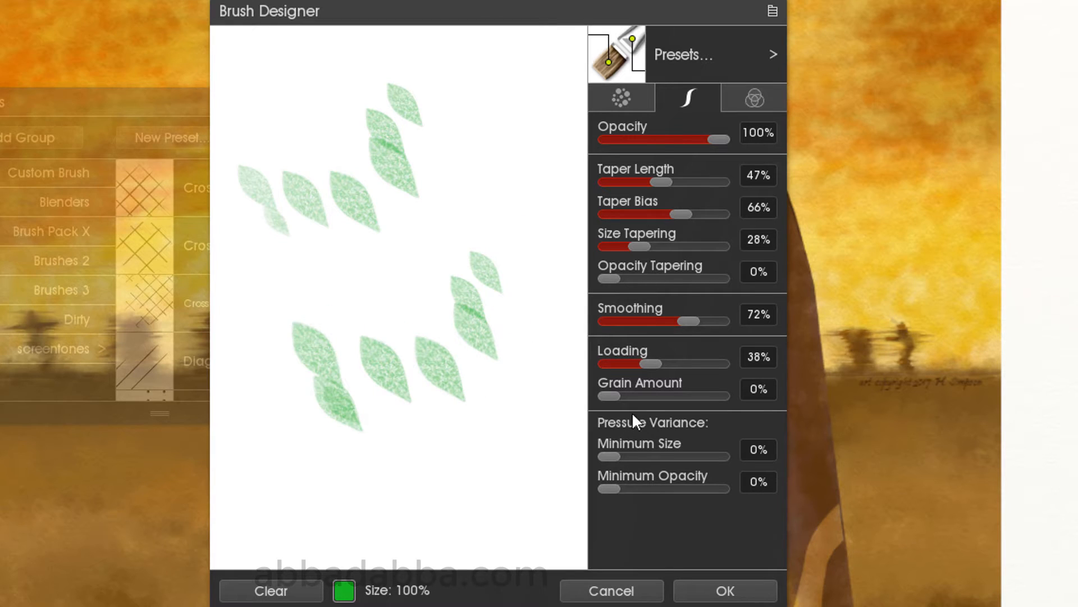
Set Grain Amount to 59% and Opacity Tapering to 100%, painting a test stroke after each change.
mouse_move(609, 395)
left_mouse_down()
mouse_move(713, 396)
mouse_move(673, 396)
left_mouse_up()
mouse_move(531, 383)
left_mouse_down()
mouse_move(440, 467)
mouse_move(392, 488)
left_mouse_up()
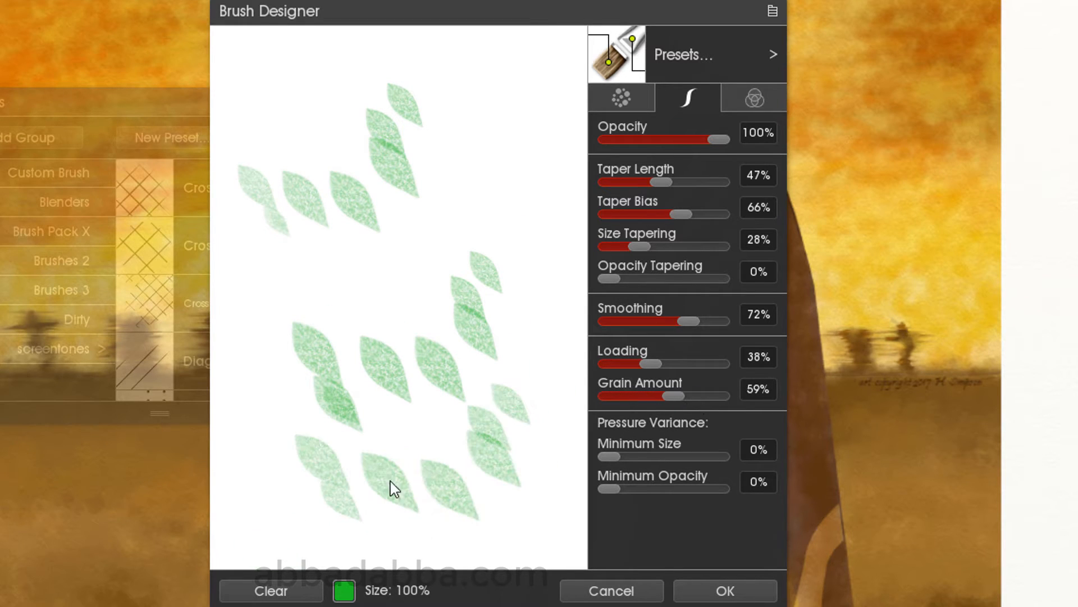
left_click_drag(613, 278, 727, 279)
left_click_drag(525, 171, 312, 301)
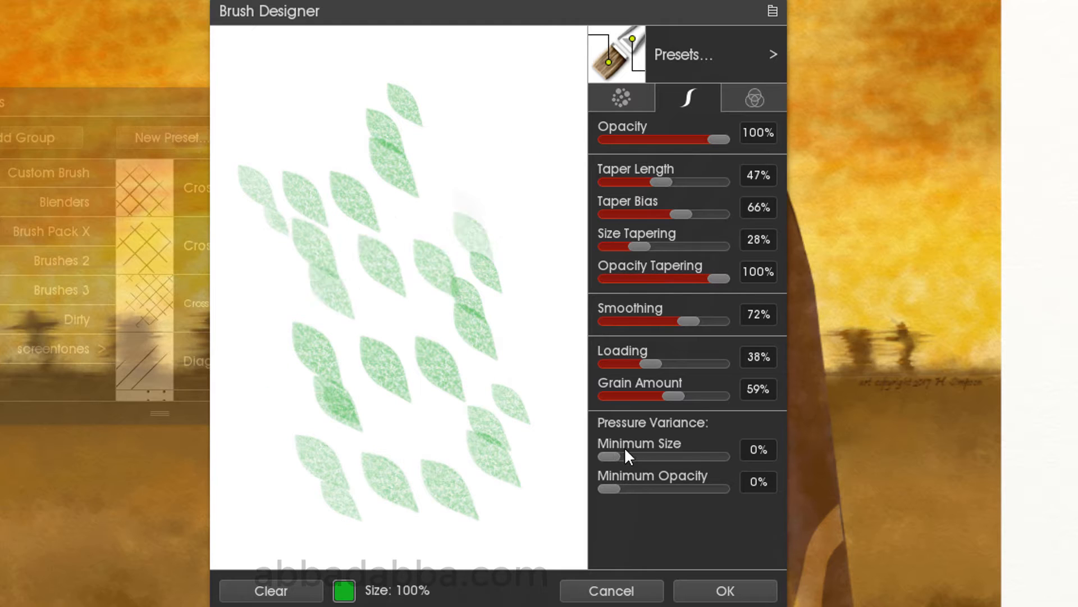
Test Minimum Size at 53% and Minimum Opacity at 56% with strokes, clear the test area, and open the brush's color settings.
left_click_drag(612, 456, 667, 456)
mouse_move(531, 138)
left_mouse_down()
mouse_move(376, 236)
mouse_move(247, 233)
left_mouse_up()
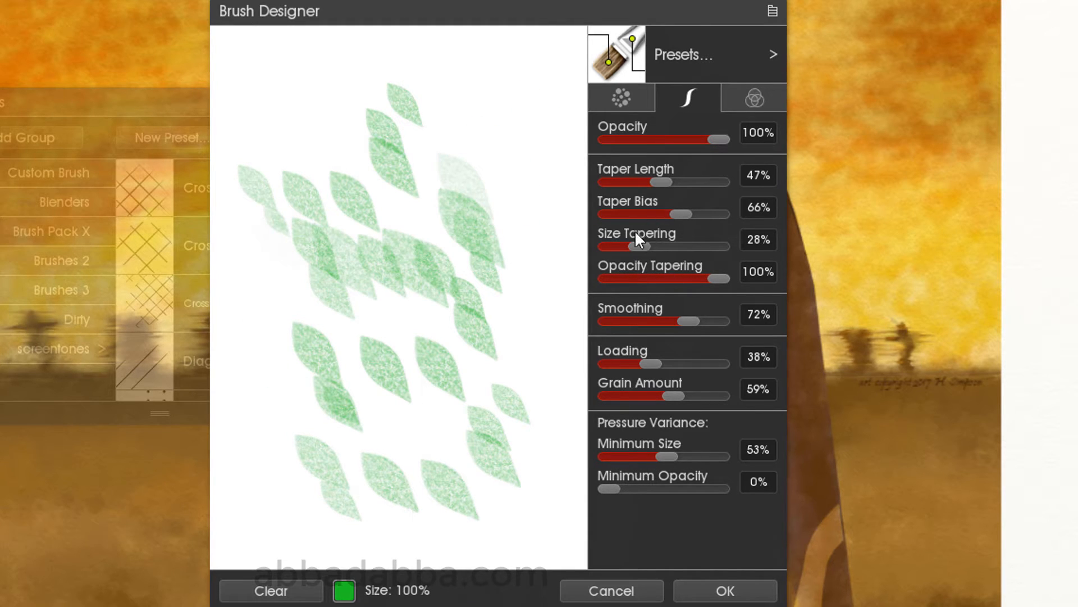
left_click_drag(611, 487, 671, 488)
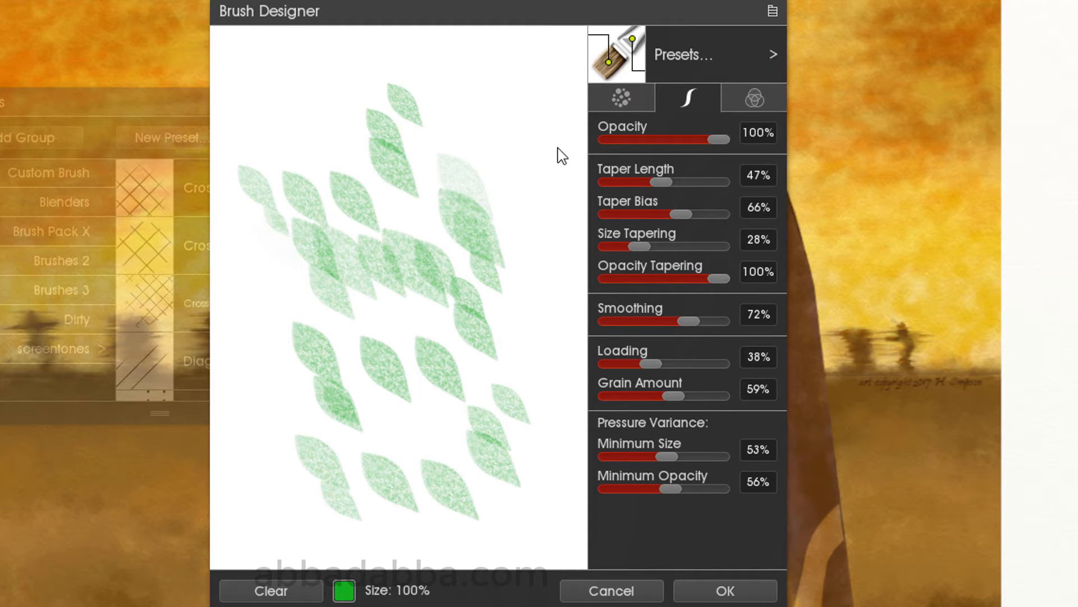
left_click_drag(558, 154, 247, 401)
left_click(301, 587)
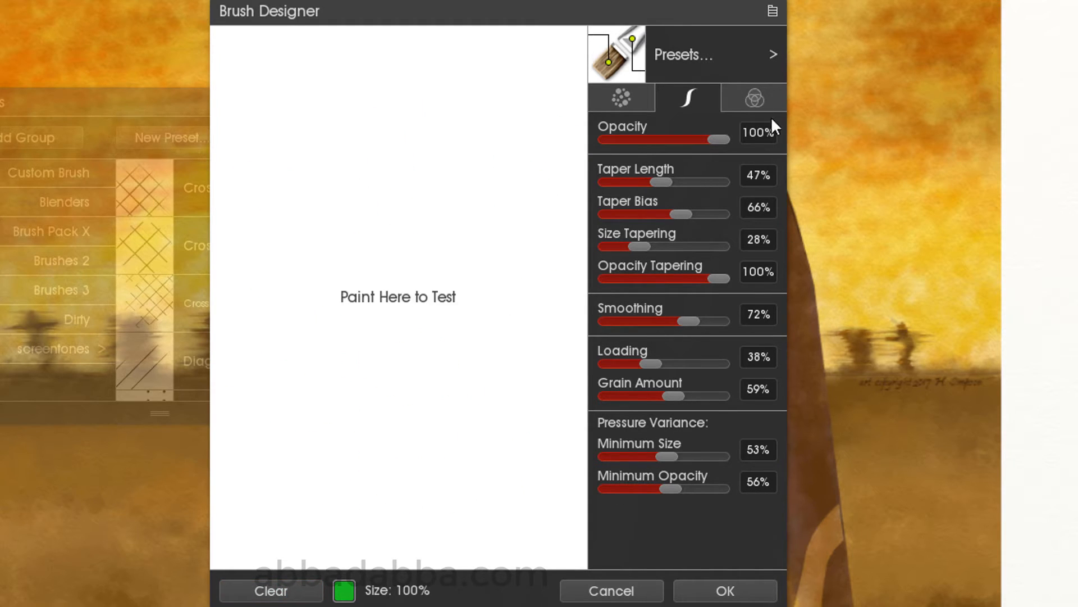
left_click(755, 98)
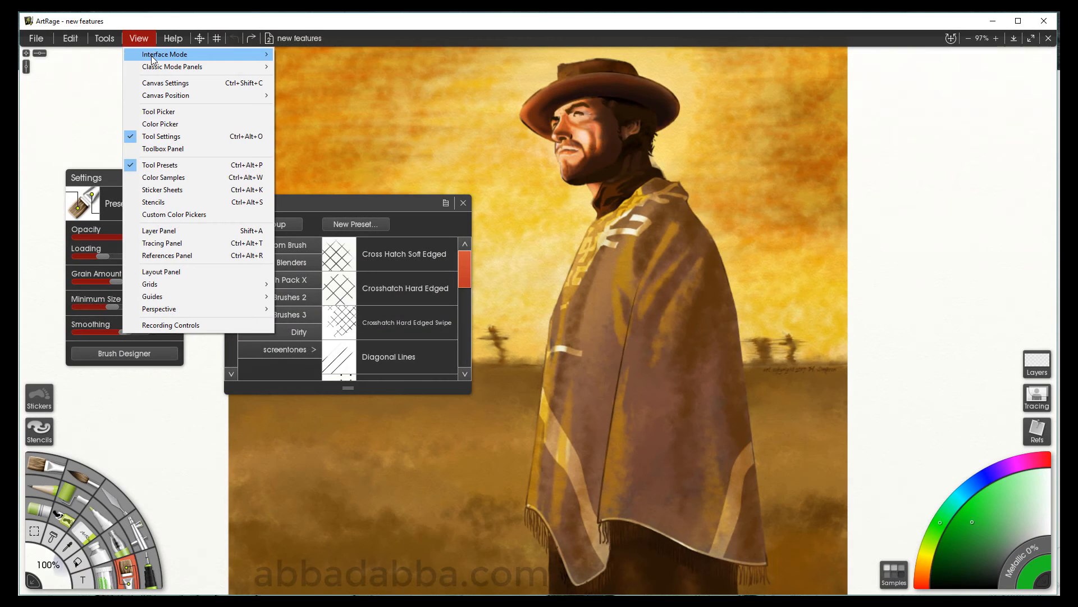
Switch the interface to Docking Mode and dock the Settings panel with the Presets panel beneath it.
mouse_move(156, 58)
left_click(72, 67)
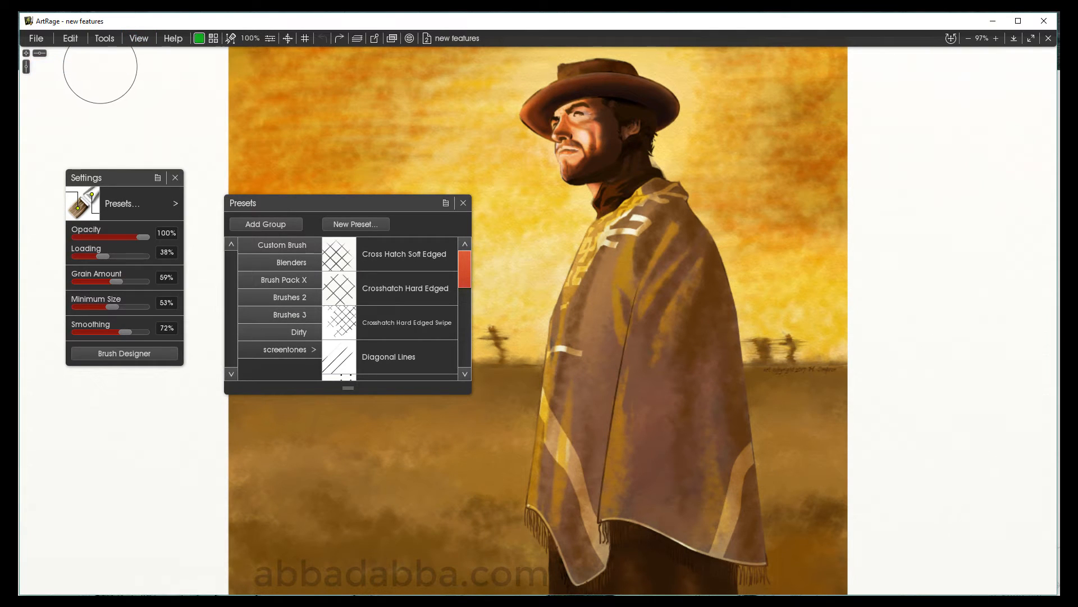
left_click_drag(126, 177, 44, 305)
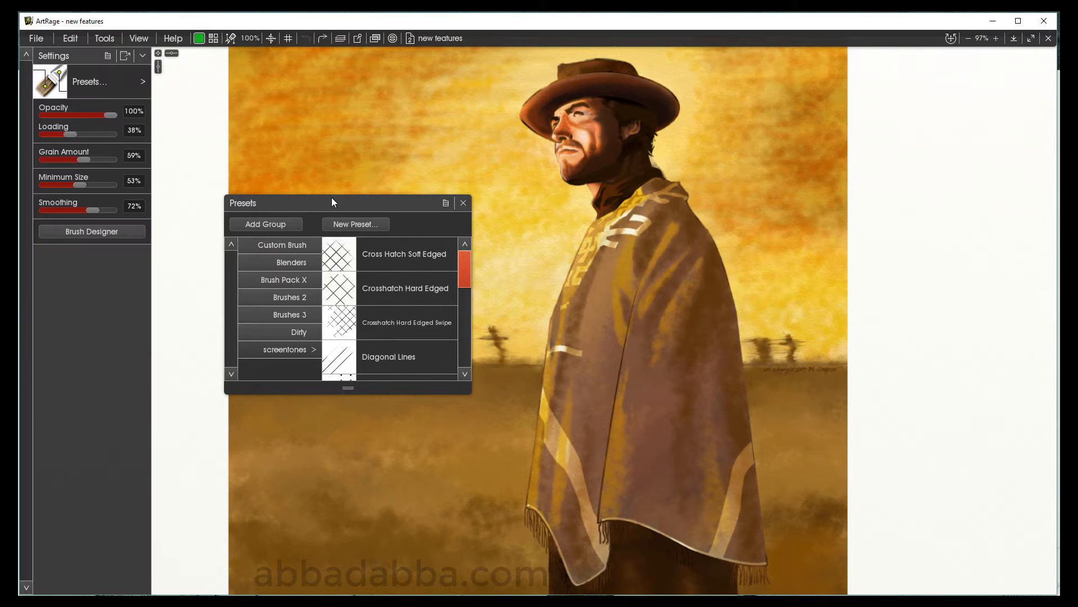
left_click_drag(333, 202, 107, 253)
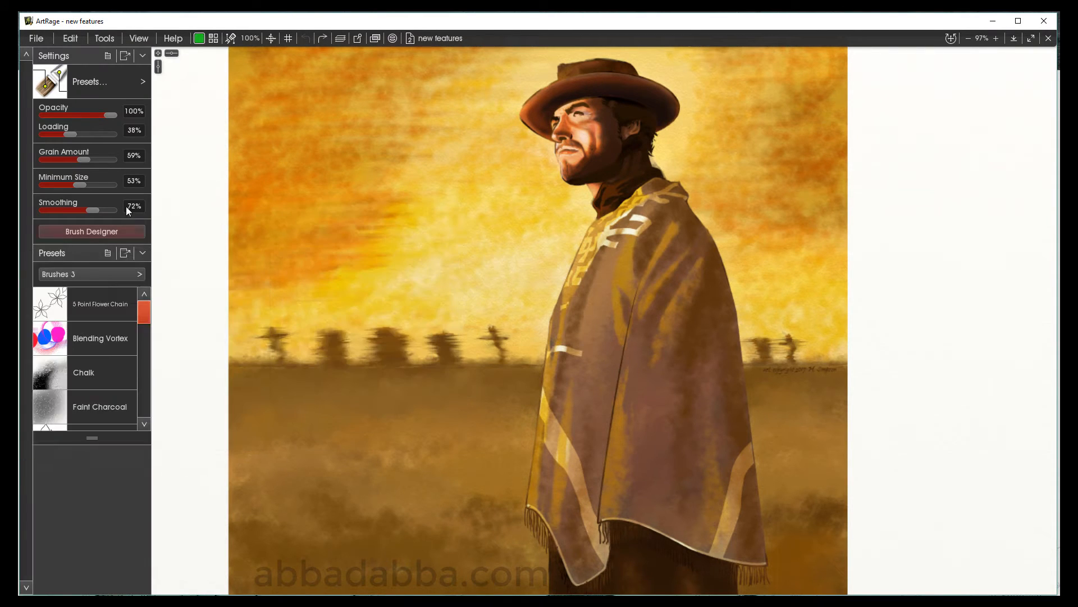
Turn off the Lights Out interface theme and switch it back on.
left_click(138, 38)
mouse_move(137, 56)
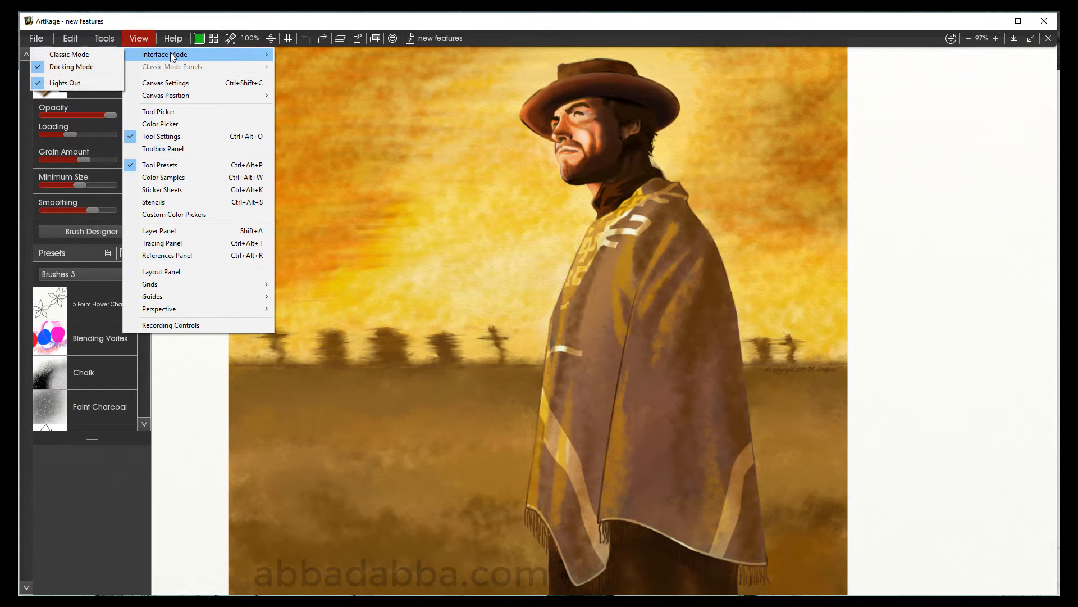
left_click(79, 84)
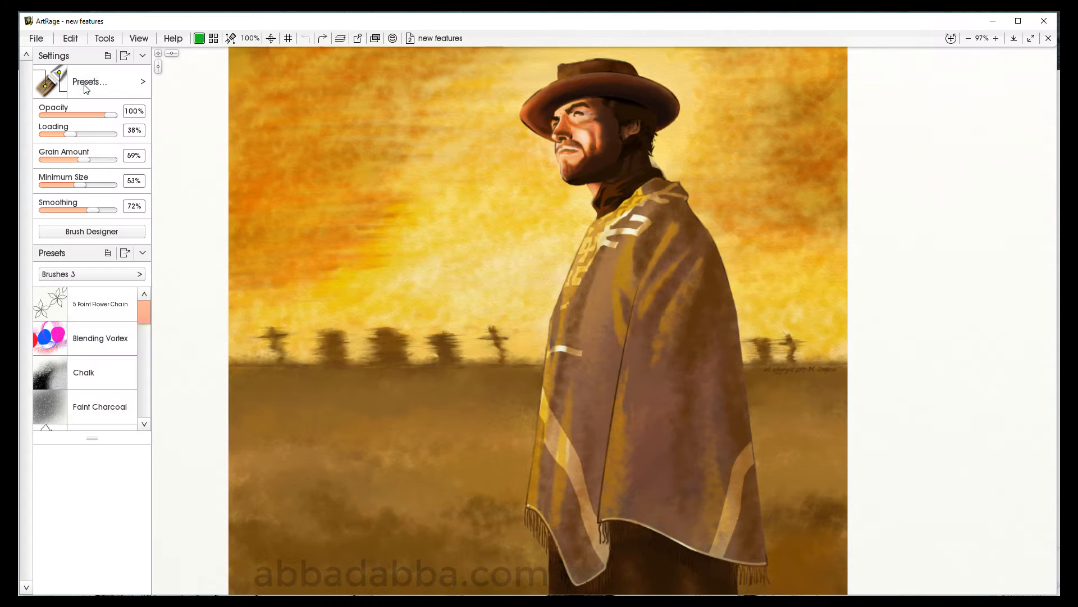
left_click(135, 44)
mouse_move(149, 55)
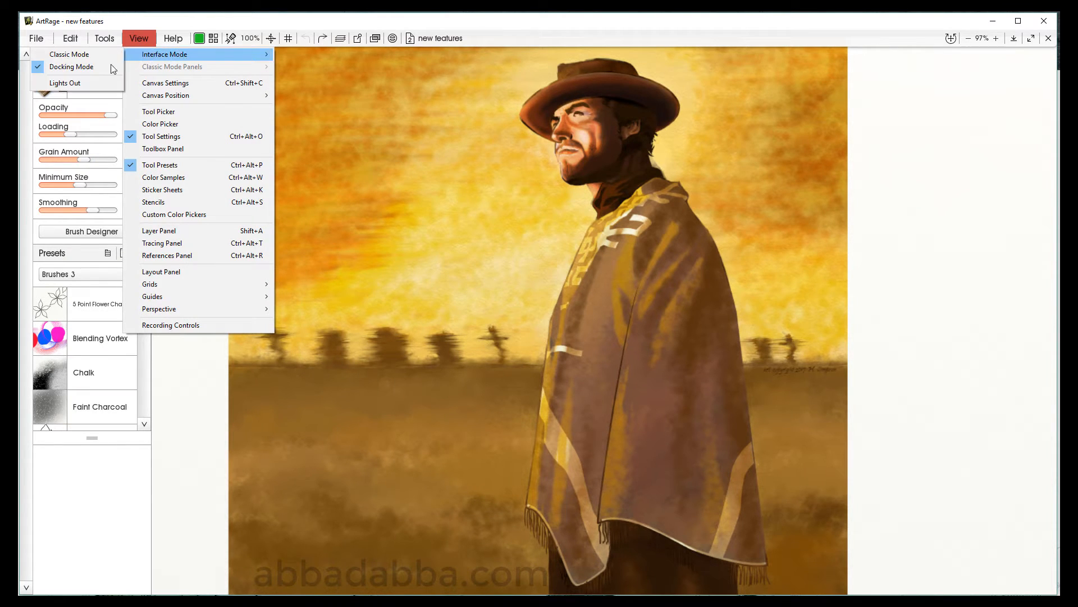
left_click(88, 82)
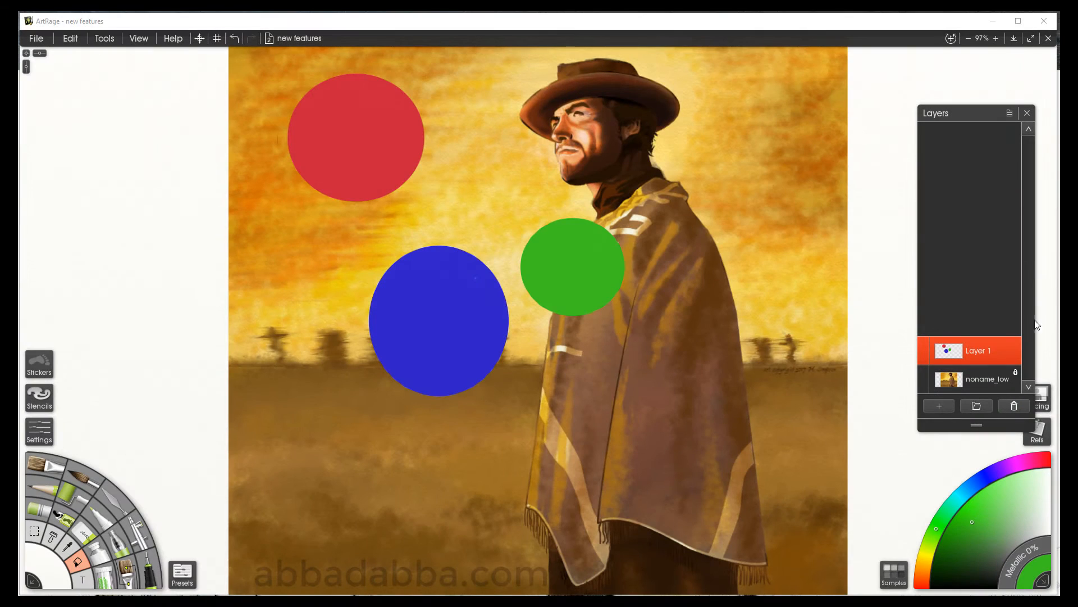
Open Layer Effects for Layer 1, move the dialog clear of the colored circles, and activate the Shadow effect.
left_click(1017, 359)
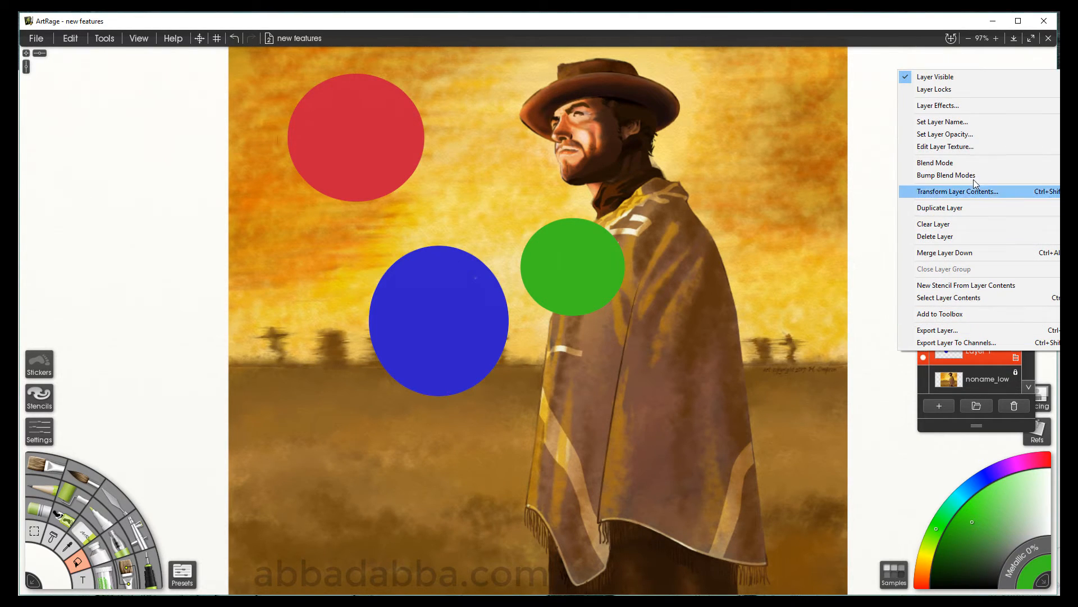
left_click(978, 104)
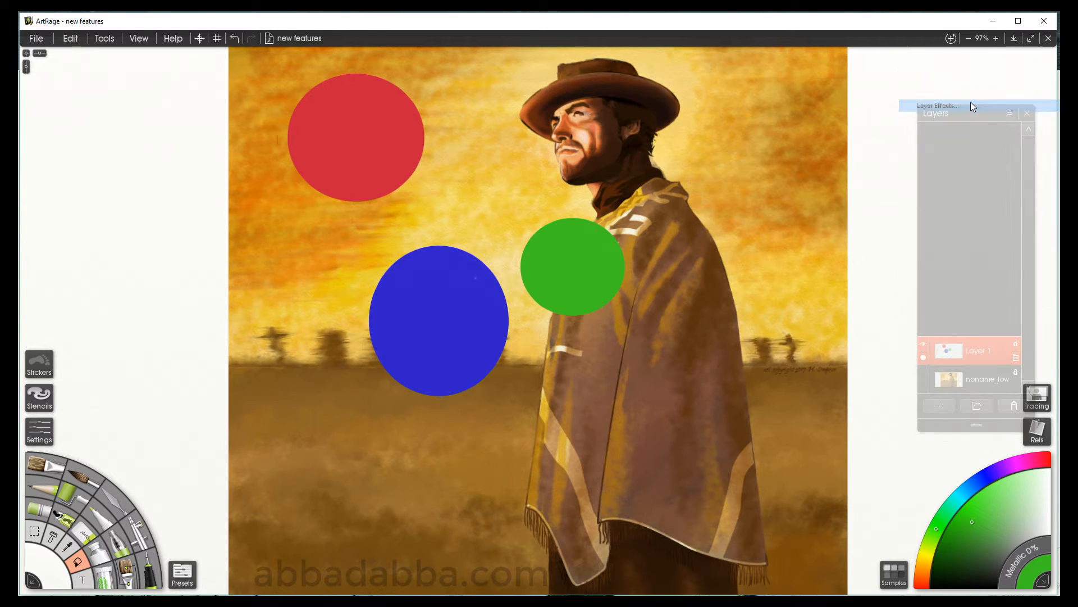
left_click_drag(601, 223, 803, 131)
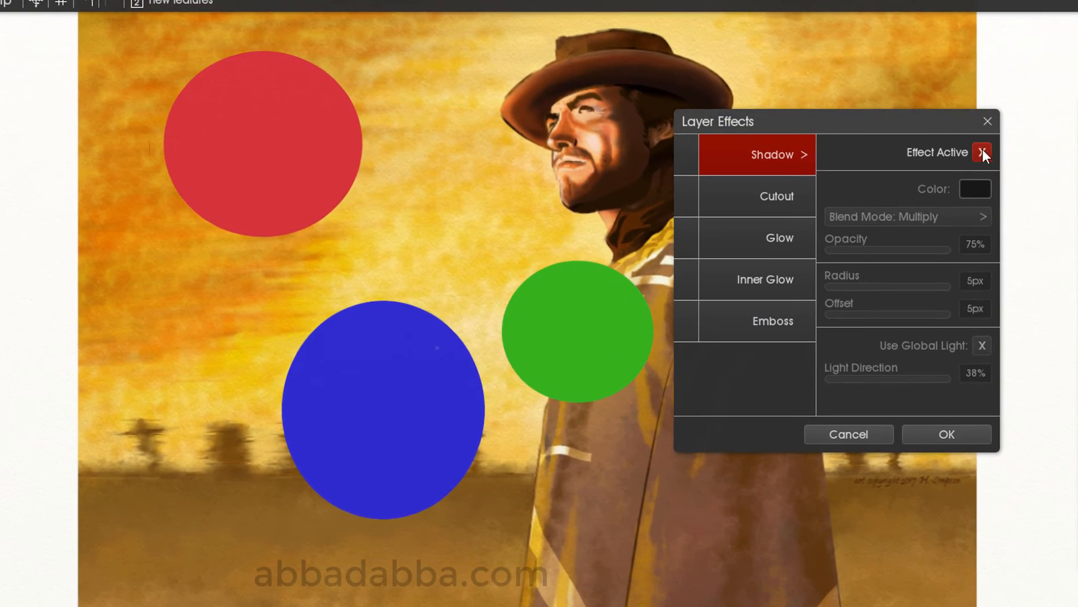
left_click(982, 153)
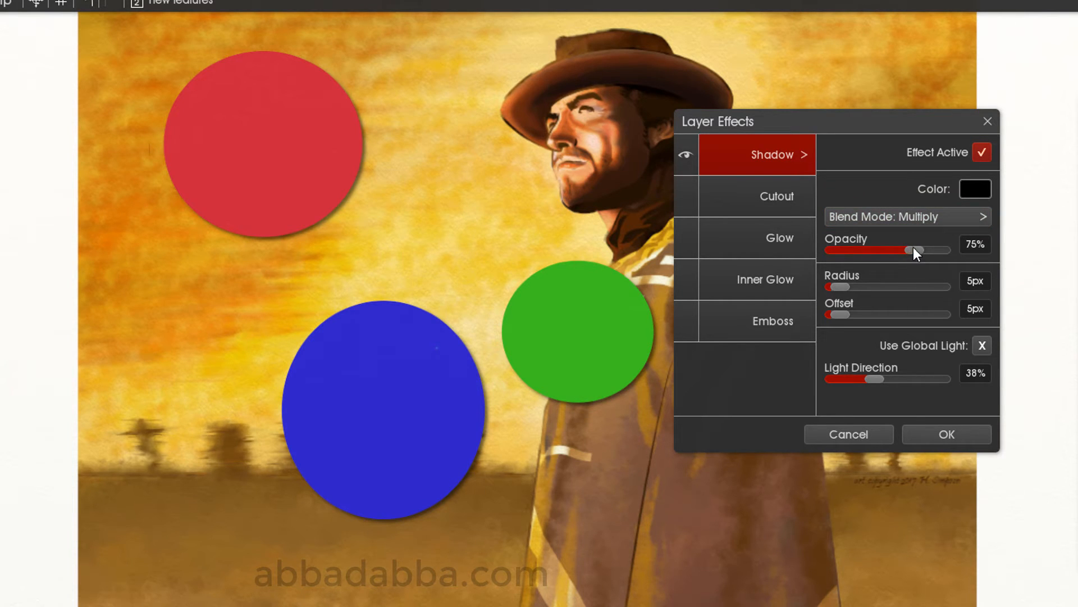
Set the shadow's Opacity to 100%, Radius to 50px, Offset to 65px, and Light Direction to 49%.
left_click_drag(913, 247, 938, 247)
left_click_drag(867, 285, 904, 312)
mouse_move(877, 379)
left_mouse_down()
mouse_move(938, 375)
mouse_move(855, 380)
mouse_move(926, 376)
mouse_move(887, 378)
left_mouse_up()
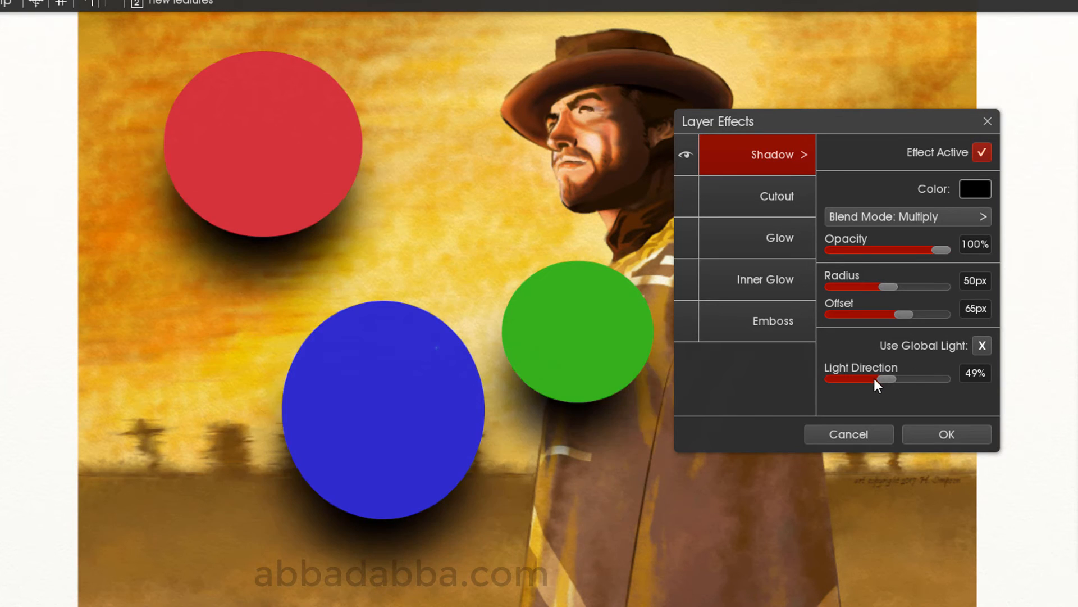
Deactivate the Shadow effect and activate the Cutout effect on the layer.
left_click(982, 152)
left_click(776, 190)
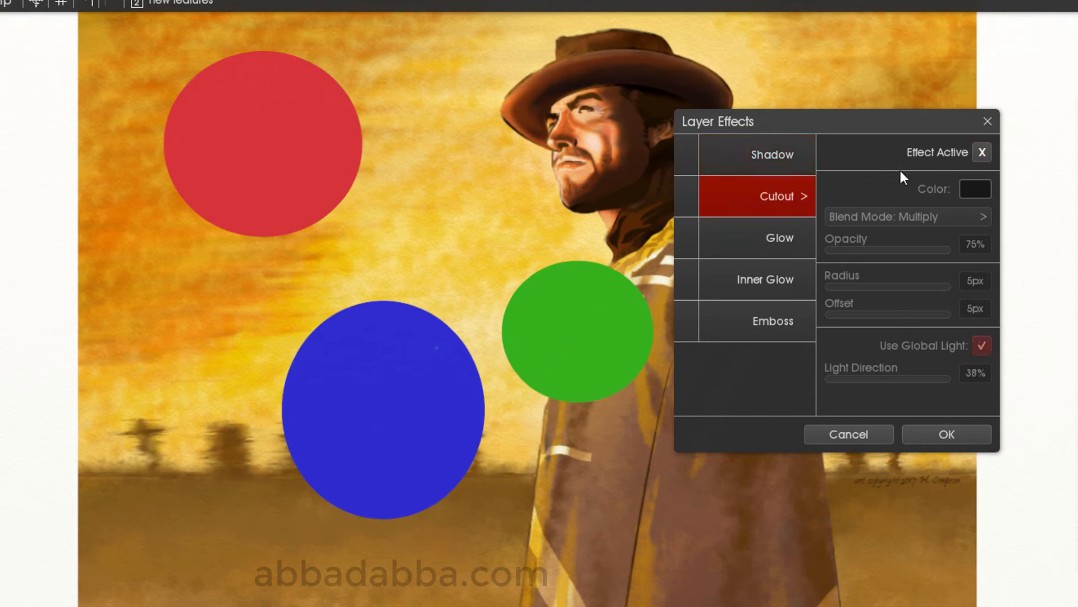
left_click(983, 153)
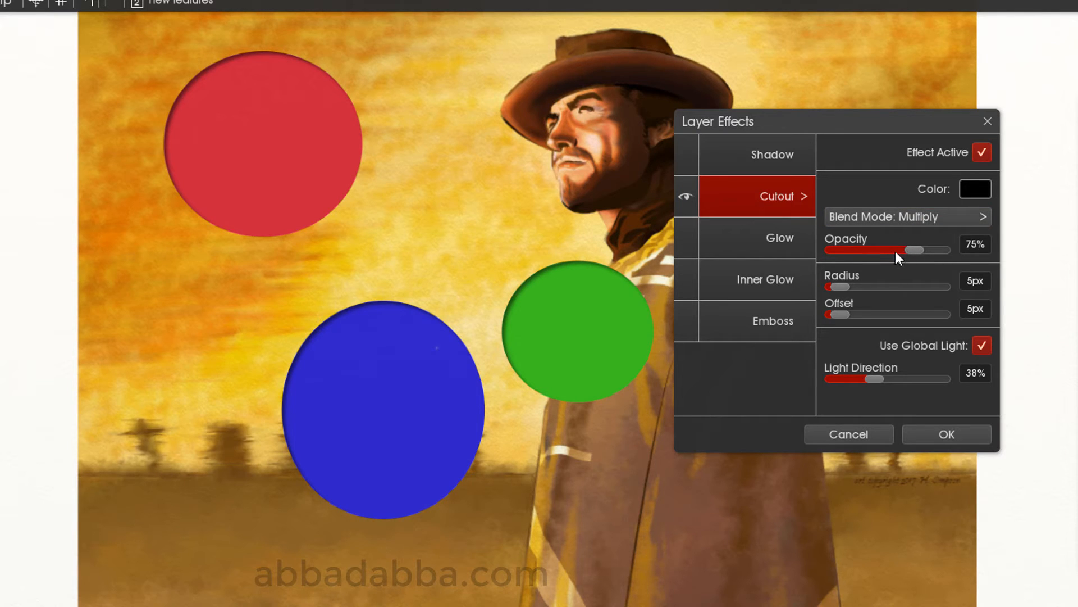
Try the Hard Light blend mode on the Cutout effect and return it to Multiply.
left_click(976, 213)
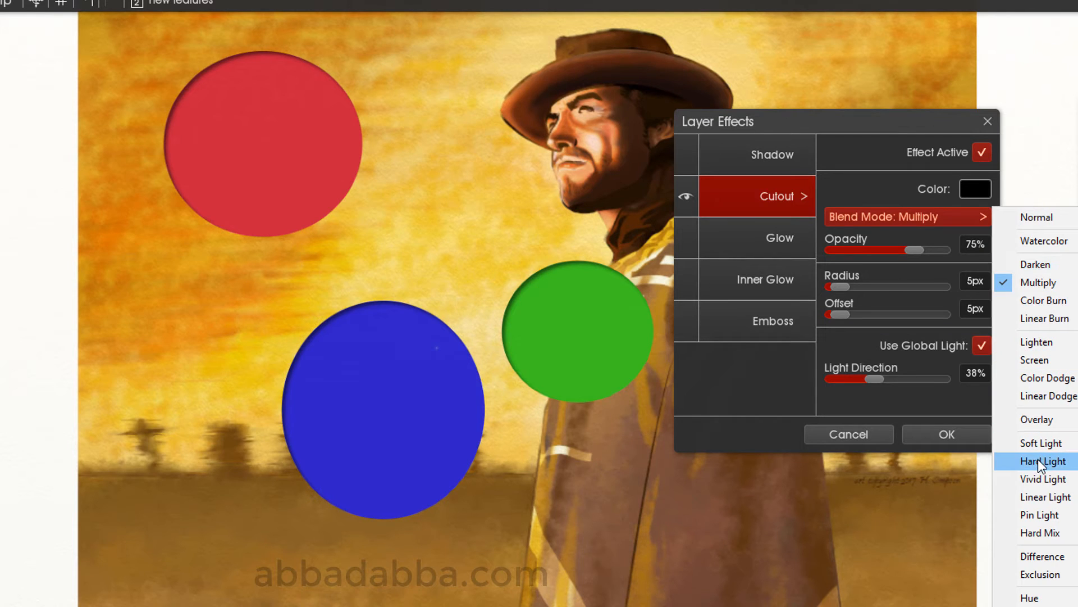
left_click(1037, 461)
left_click(982, 215)
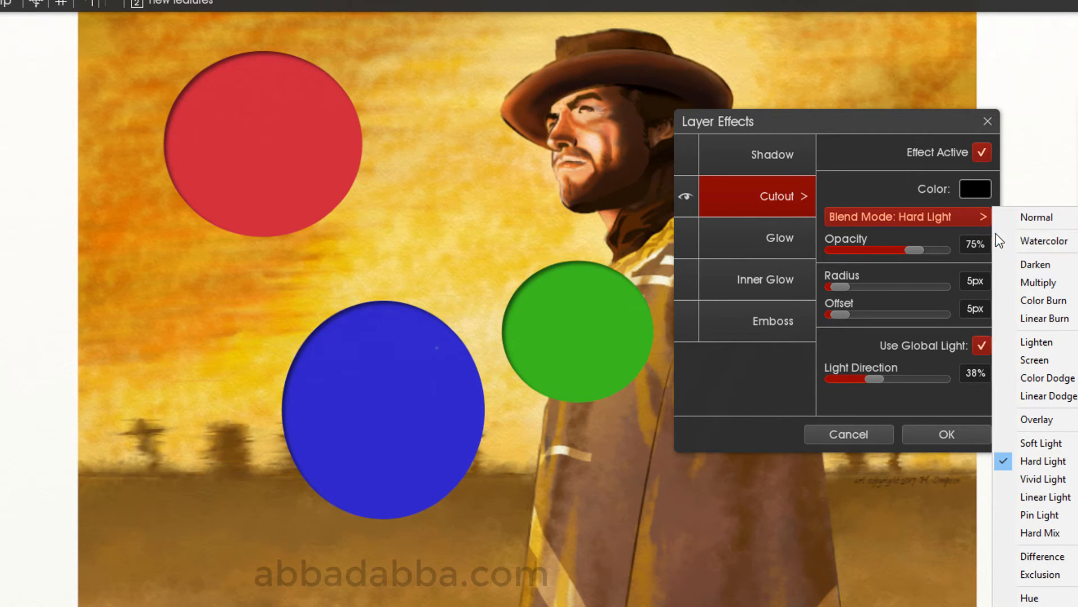
left_click(1038, 282)
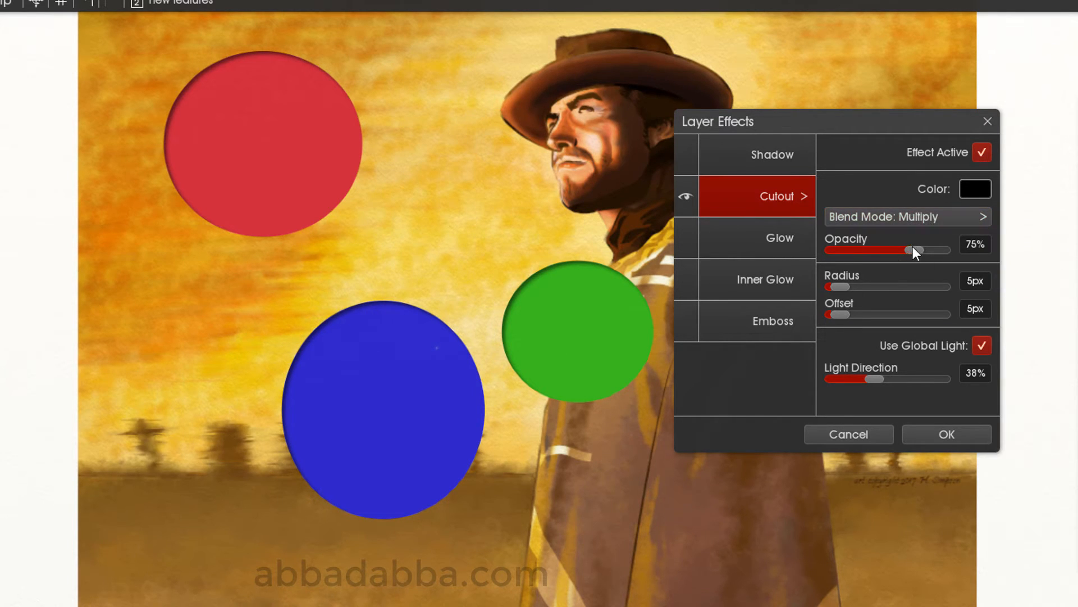
Set the Cutout effect's Opacity to 85%, Radius to 59px, and Offset to 81px, with Light Direction at 38%.
mouse_move(913, 248)
left_mouse_down()
mouse_move(823, 254)
mouse_move(946, 252)
mouse_move(876, 255)
mouse_move(924, 249)
left_mouse_up()
left_click_drag(837, 285, 897, 286)
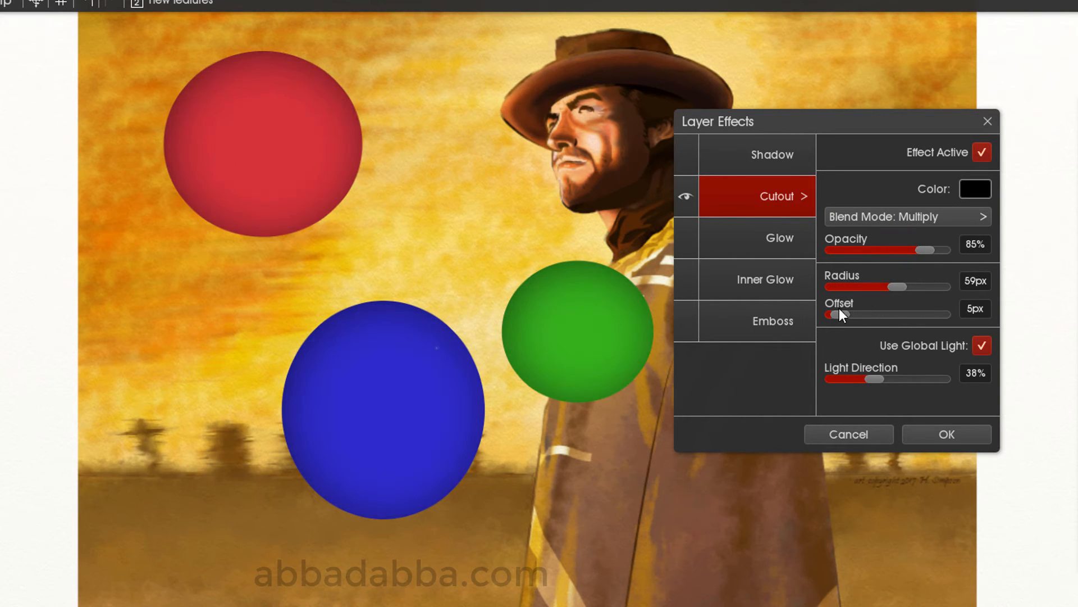
left_click_drag(839, 312, 922, 313)
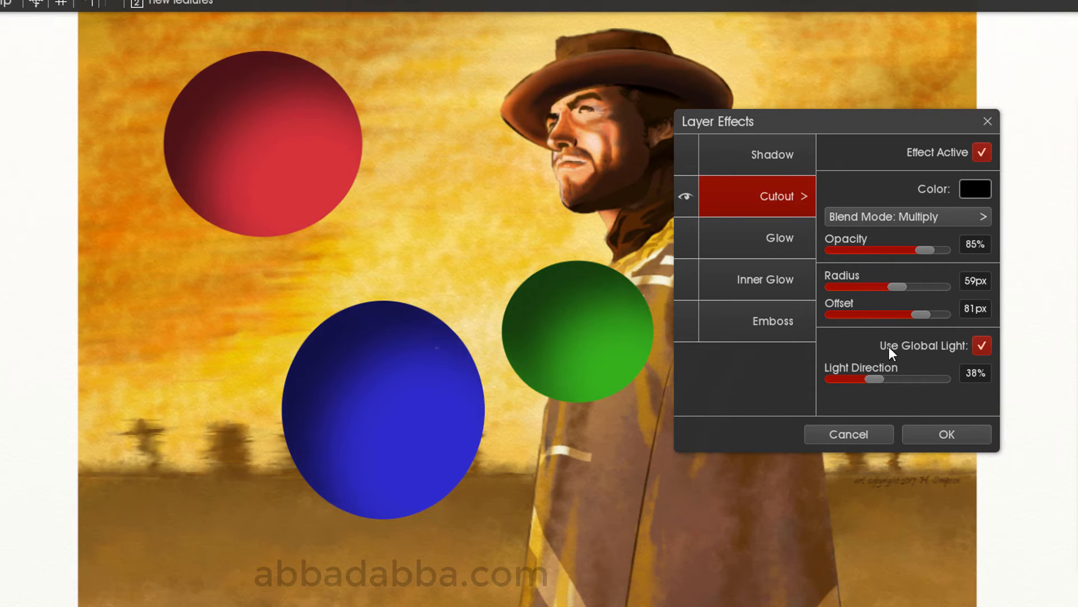
mouse_move(871, 378)
left_mouse_down()
mouse_move(925, 378)
mouse_move(875, 378)
left_mouse_up()
Replace the Cutout effect with Glow, setting its Opacity to 79% and Radius to 68px.
left_click(981, 153)
left_click(776, 231)
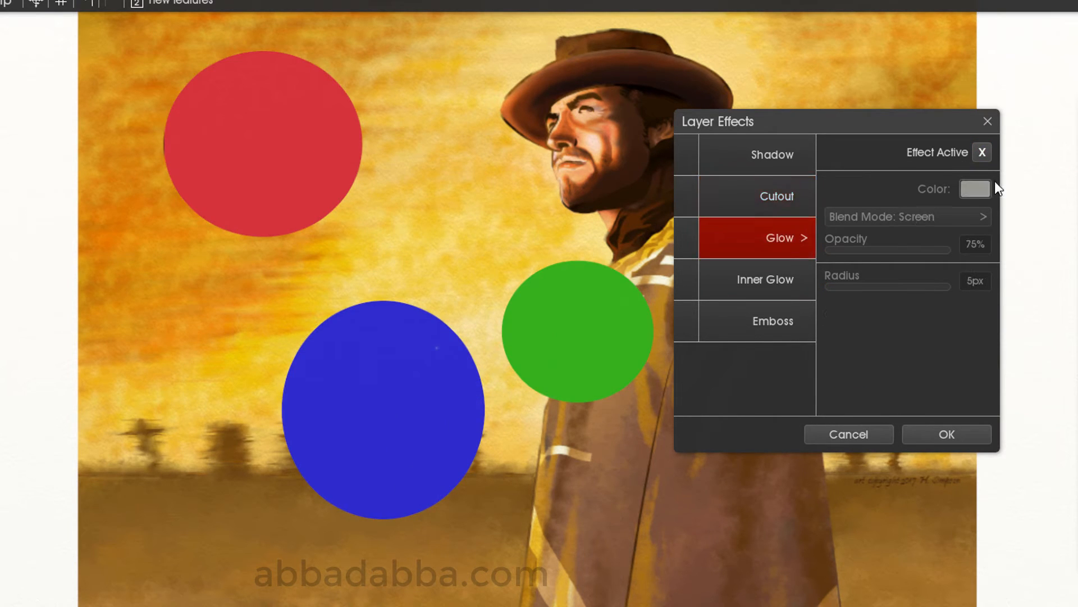
left_click(981, 153)
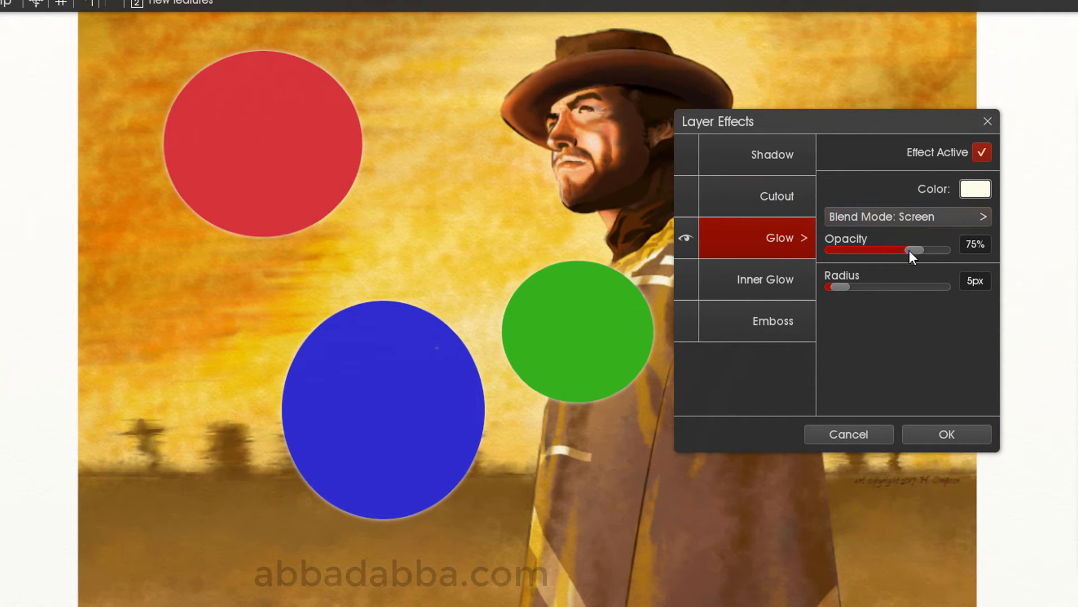
left_click_drag(911, 251, 929, 251)
left_click_drag(839, 287, 905, 283)
mouse_move(927, 248)
left_mouse_down()
mouse_move(847, 254)
mouse_move(942, 249)
mouse_move(840, 253)
mouse_move(910, 246)
left_mouse_up()
Deactivate Glow and activate Inner Glow with a Radius of 61px and an Opacity of 66%.
left_click(983, 152)
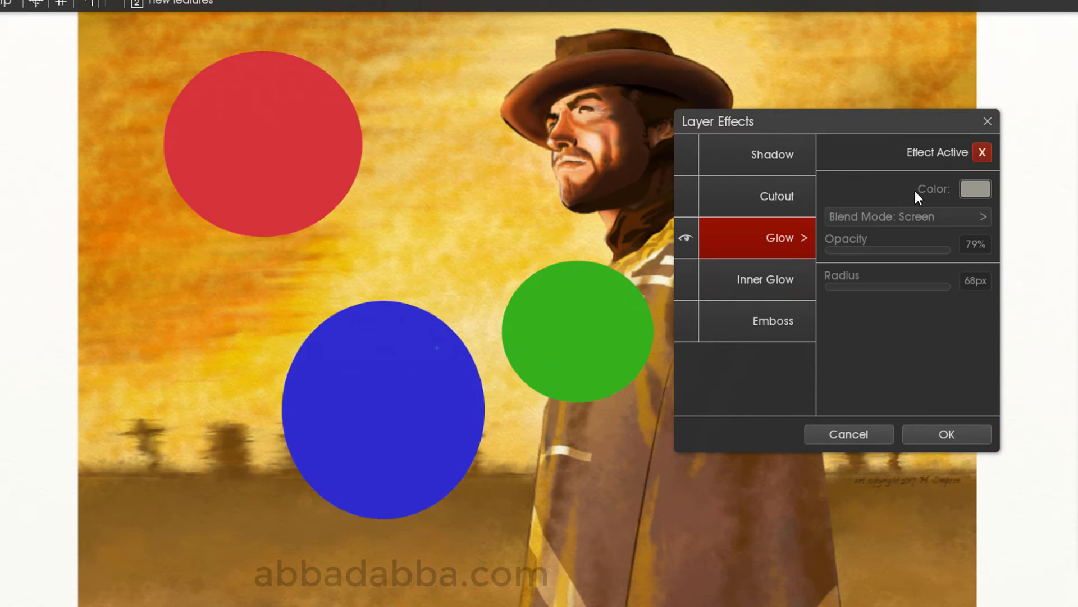
left_click(783, 280)
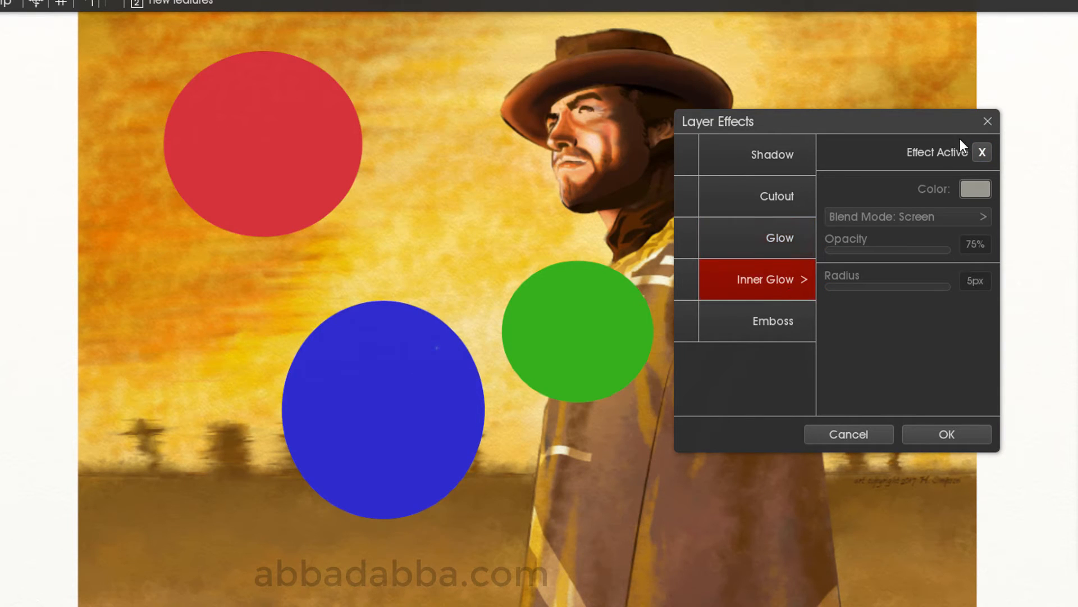
left_click(983, 153)
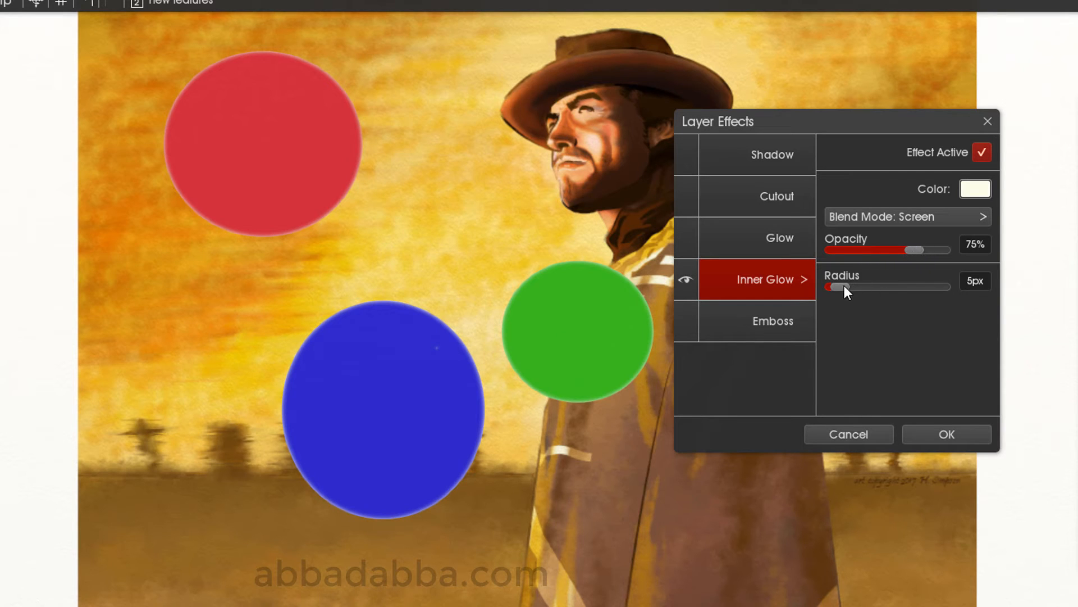
left_click_drag(845, 287, 901, 286)
mouse_move(915, 250)
left_mouse_down()
mouse_move(836, 254)
mouse_move(929, 249)
mouse_move(855, 254)
mouse_move(898, 253)
left_mouse_up()
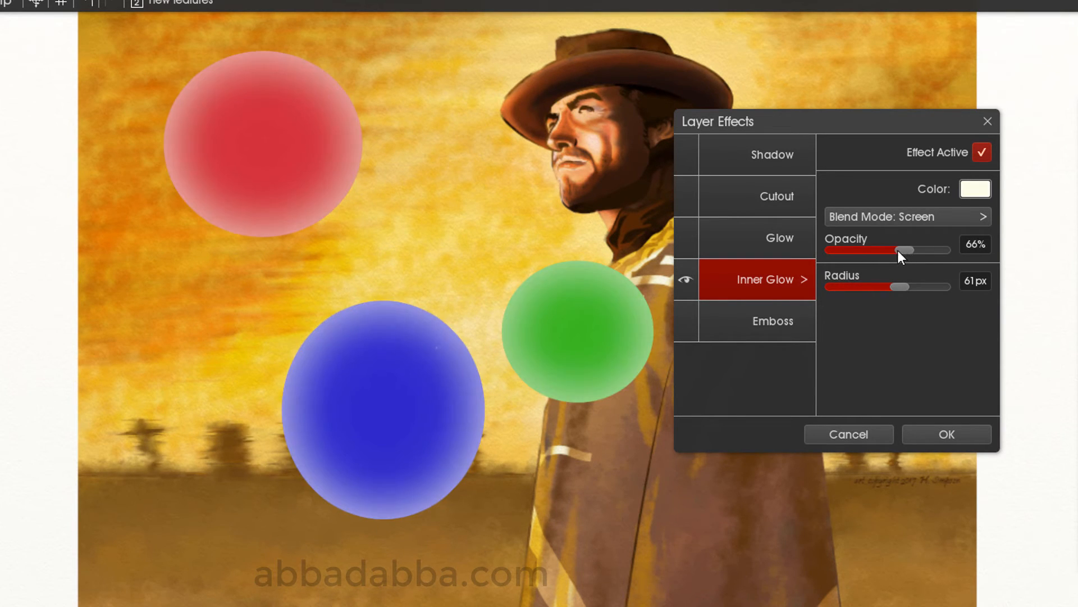
Deactivate Inner Glow and activate Emboss, setting its light Opacity to 89% and Light Direction to 76%.
left_click(981, 152)
left_click(781, 324)
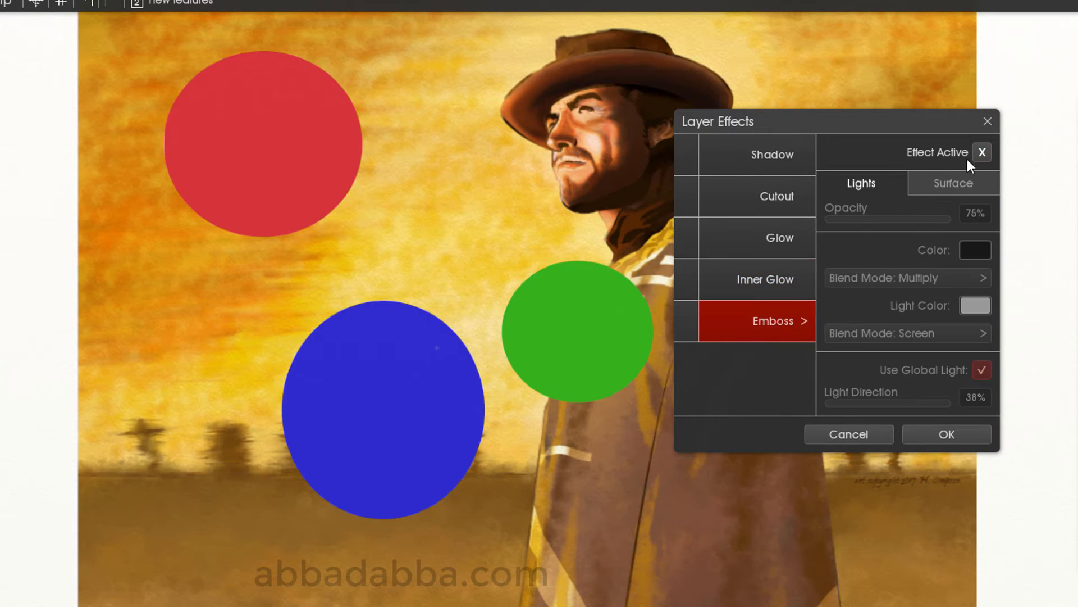
left_click(982, 152)
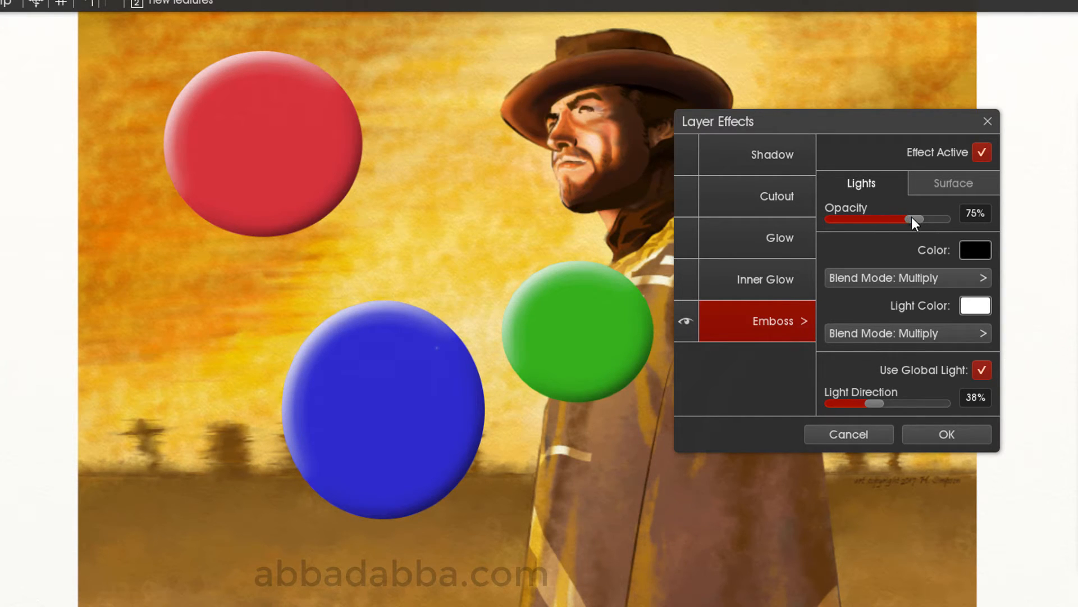
mouse_move(911, 216)
left_mouse_down()
mouse_move(862, 219)
mouse_move(927, 215)
left_mouse_up()
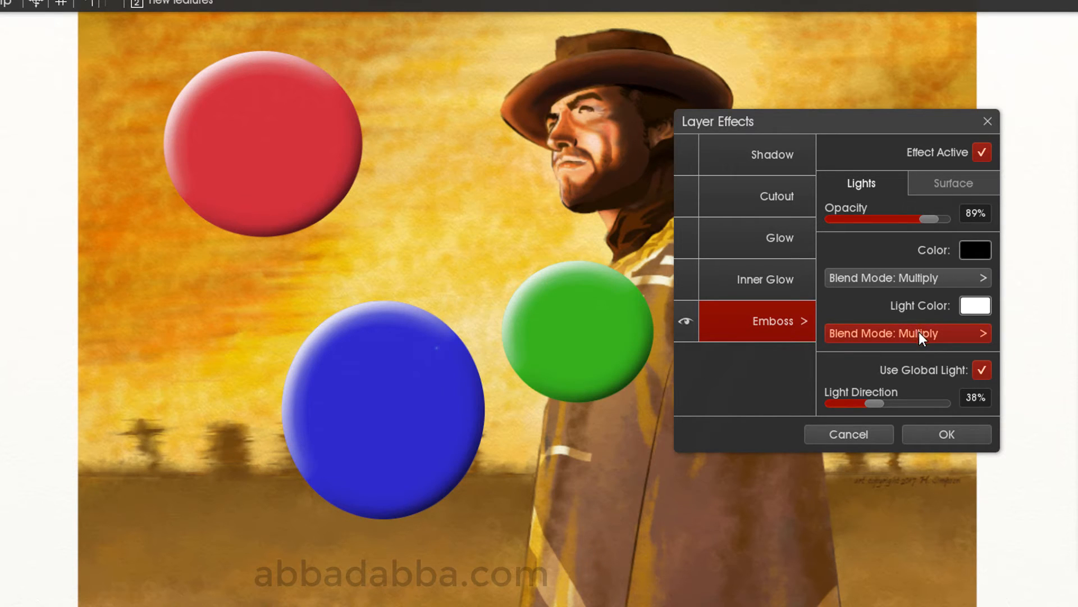
left_click_drag(882, 397, 915, 399)
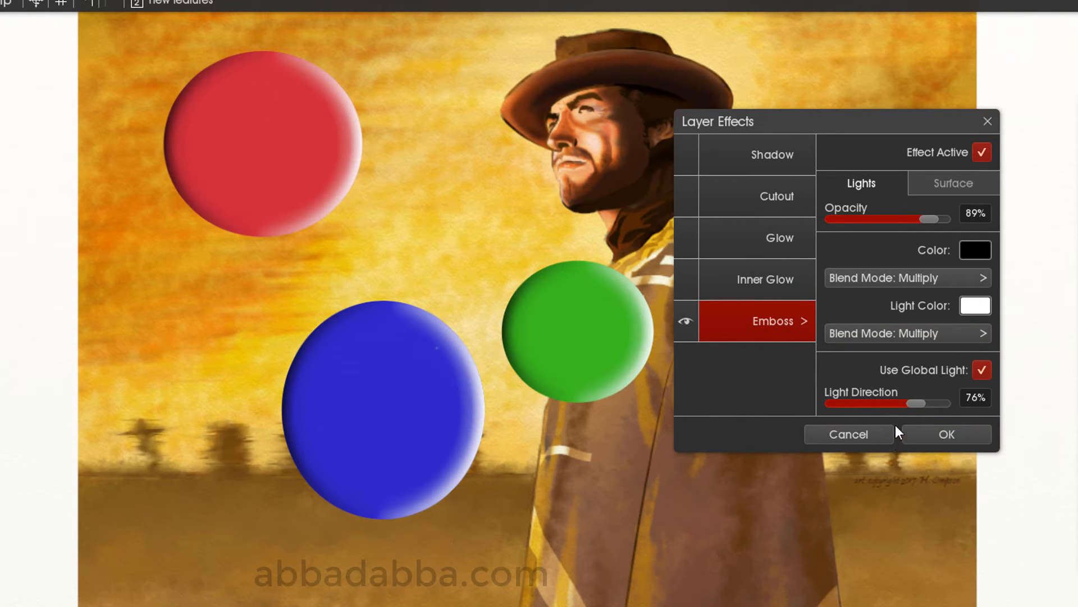
Give the Emboss surface the Pillow type with Sharp Contour, 42px Radius, and 100% Depth, and apply the layer effects.
left_click(955, 184)
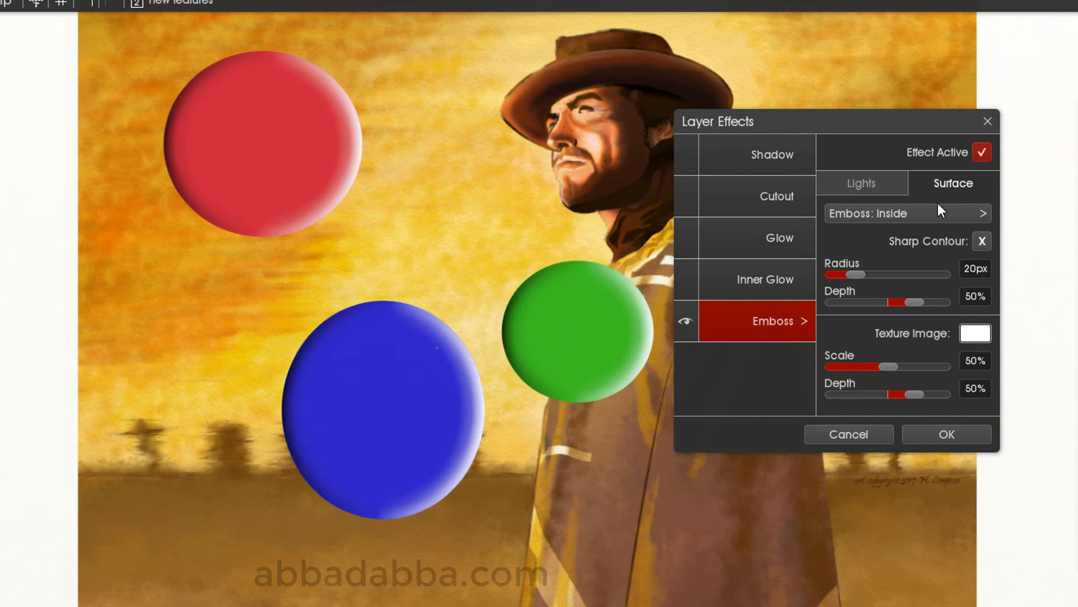
left_click(976, 212)
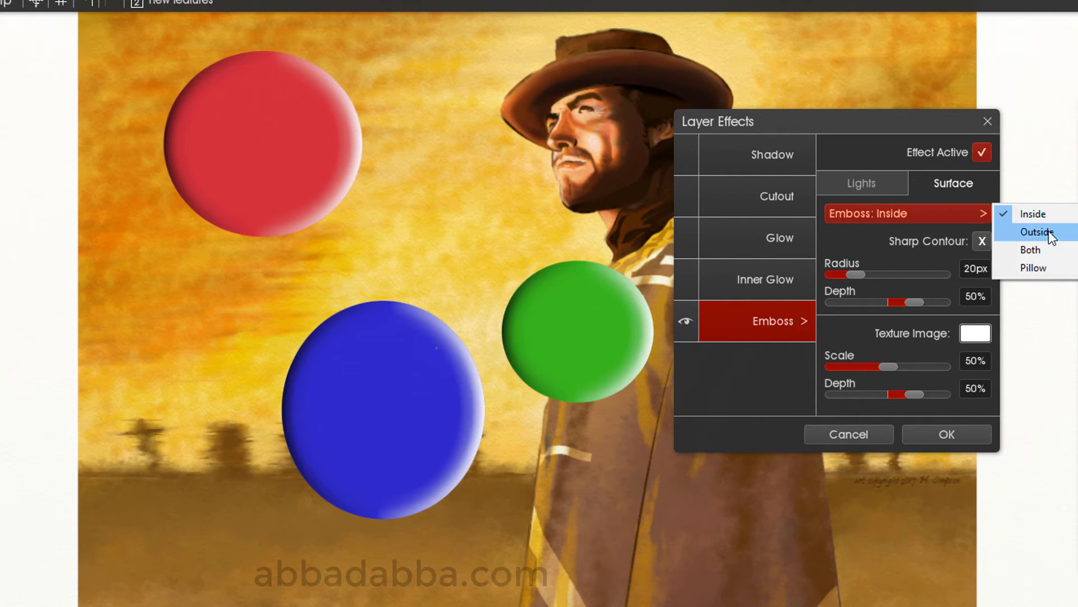
left_click(1056, 268)
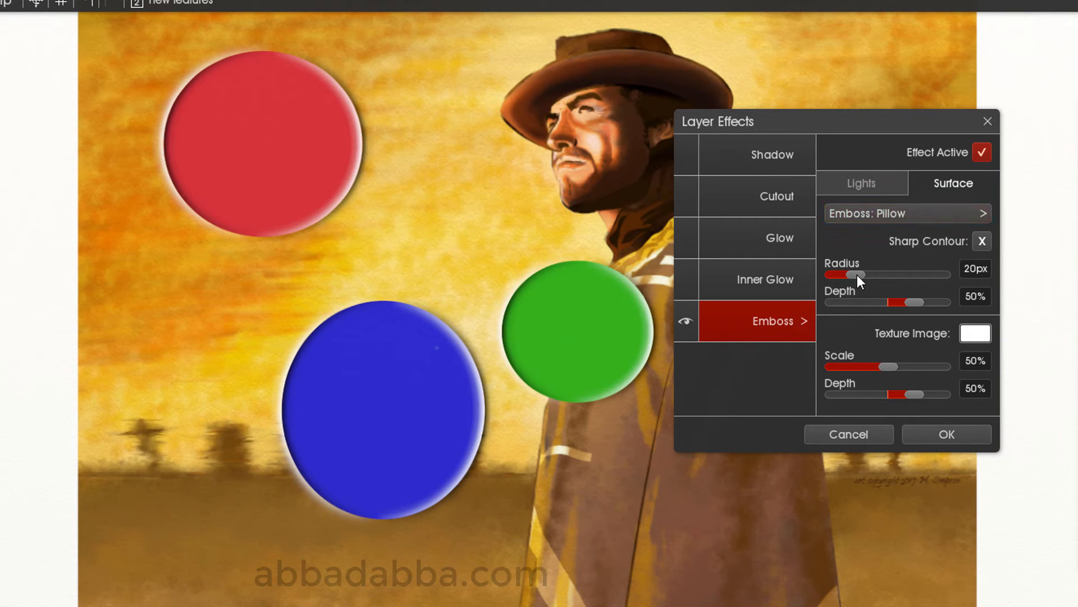
left_click(983, 242)
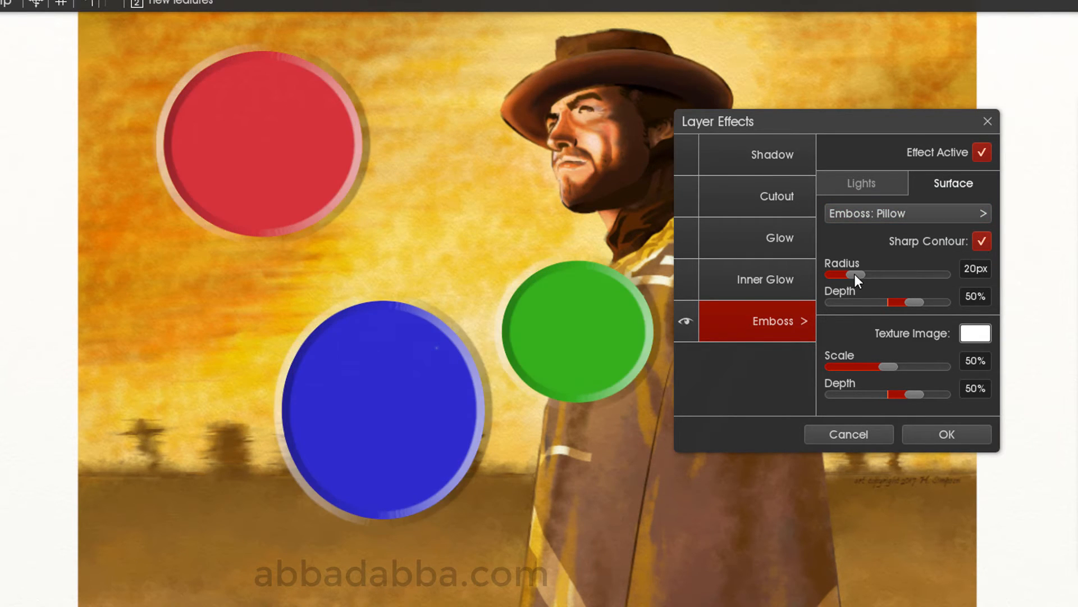
left_click_drag(854, 274, 880, 270)
left_click_drag(914, 302, 943, 297)
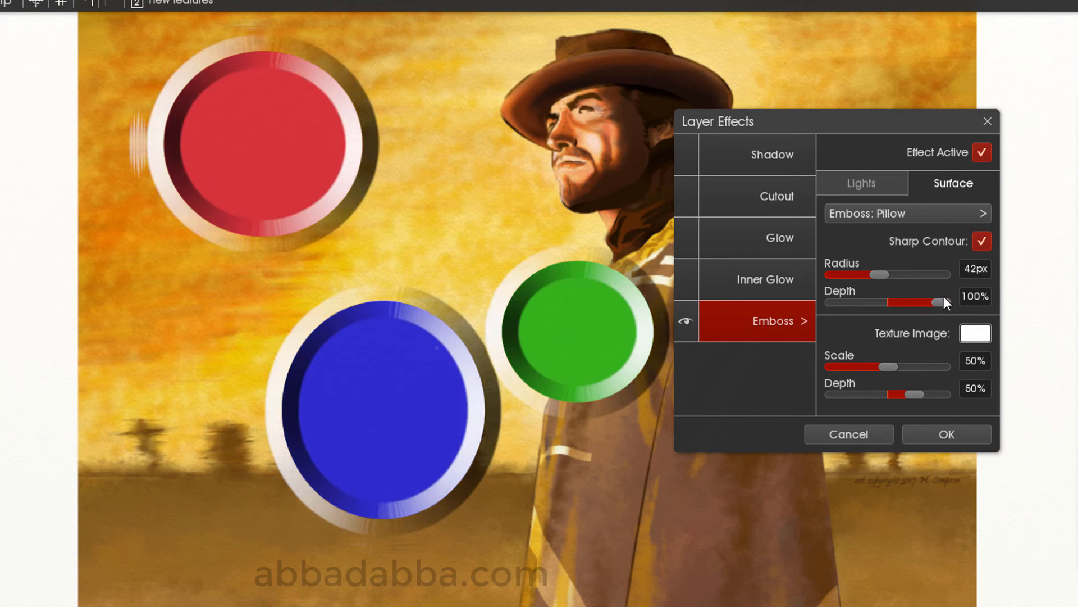
left_click(946, 432)
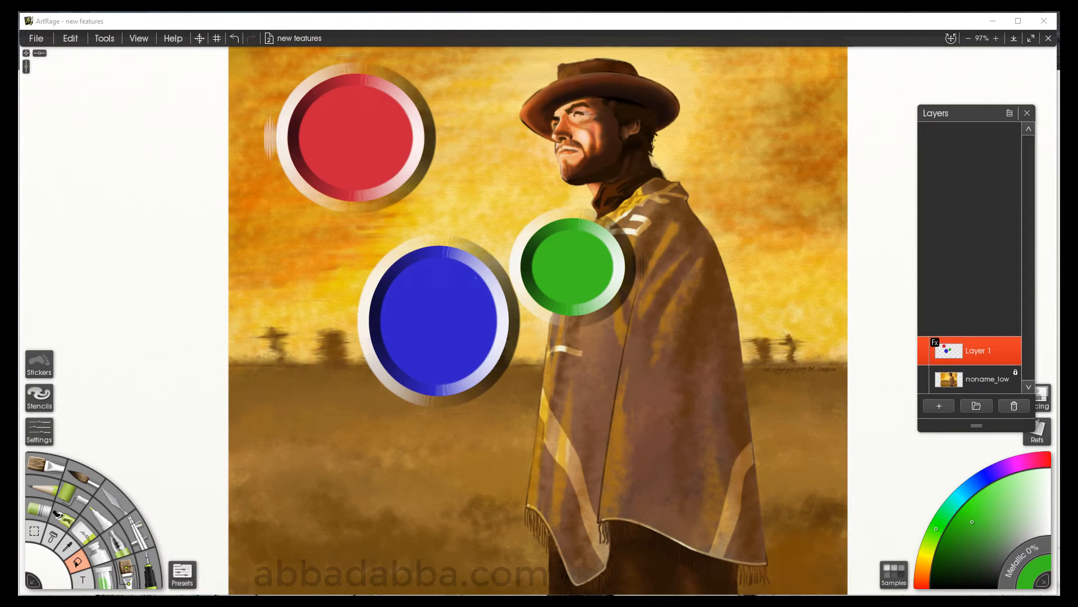
left_click(216, 40)
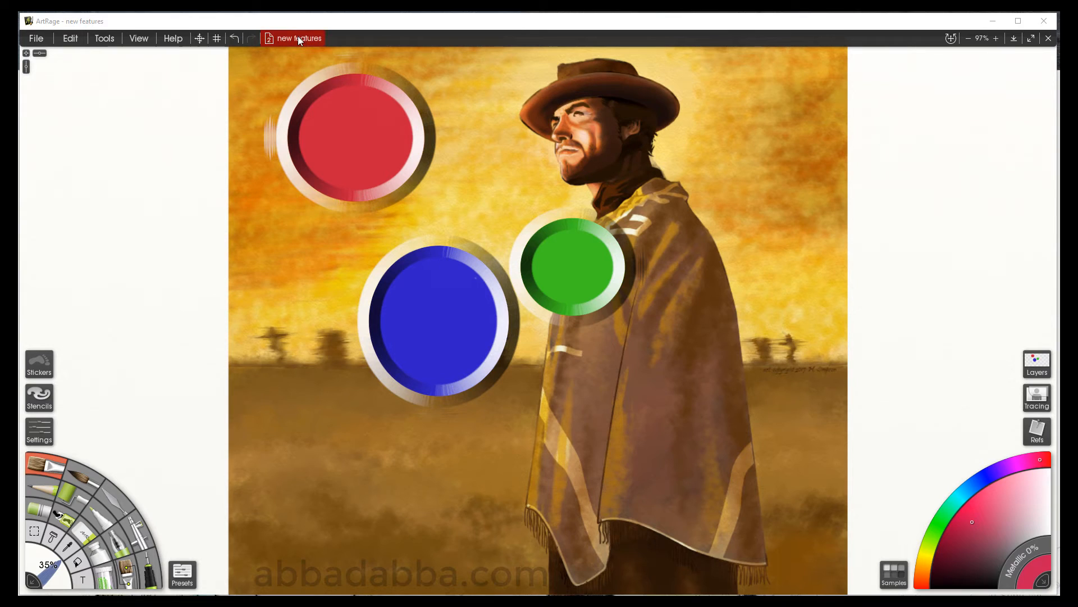
Switch to the open Untitled painting and create another new painting at 1920 by 1010 px.
left_click(298, 37)
left_click(296, 73)
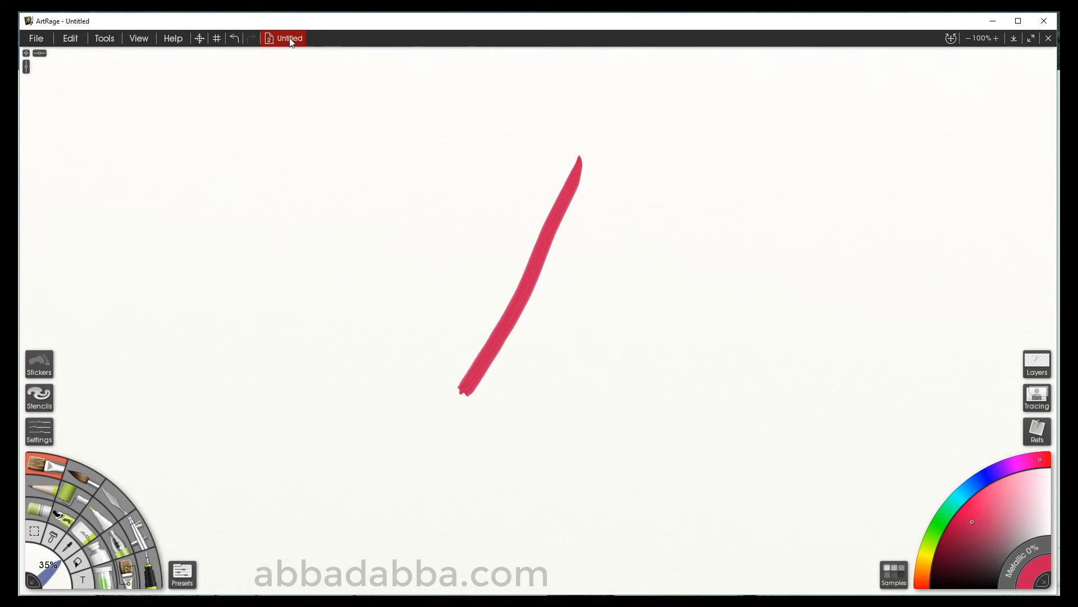
left_click(291, 43)
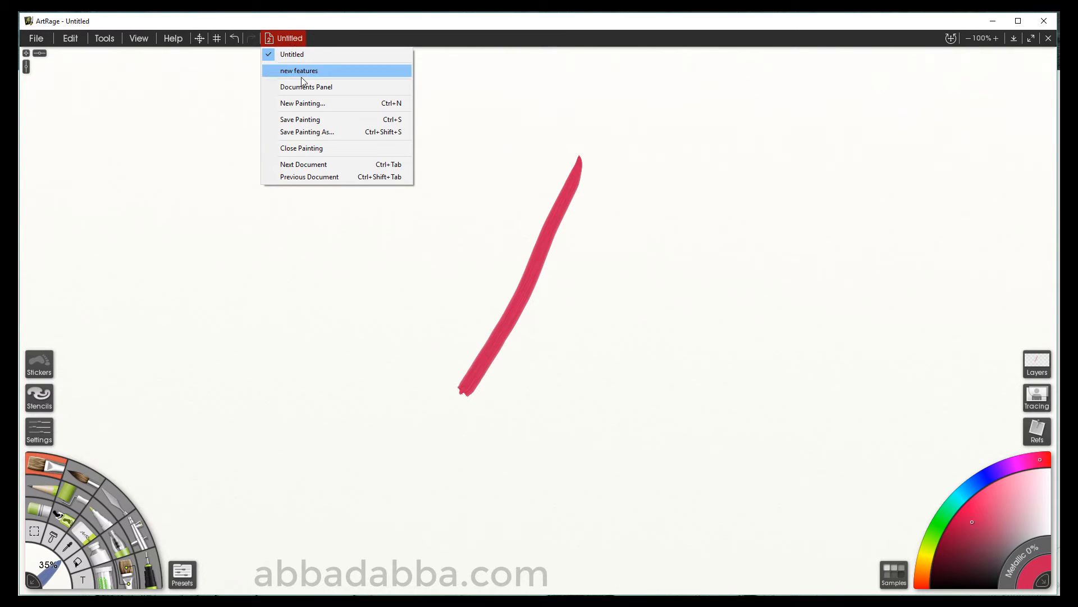
left_click(308, 103)
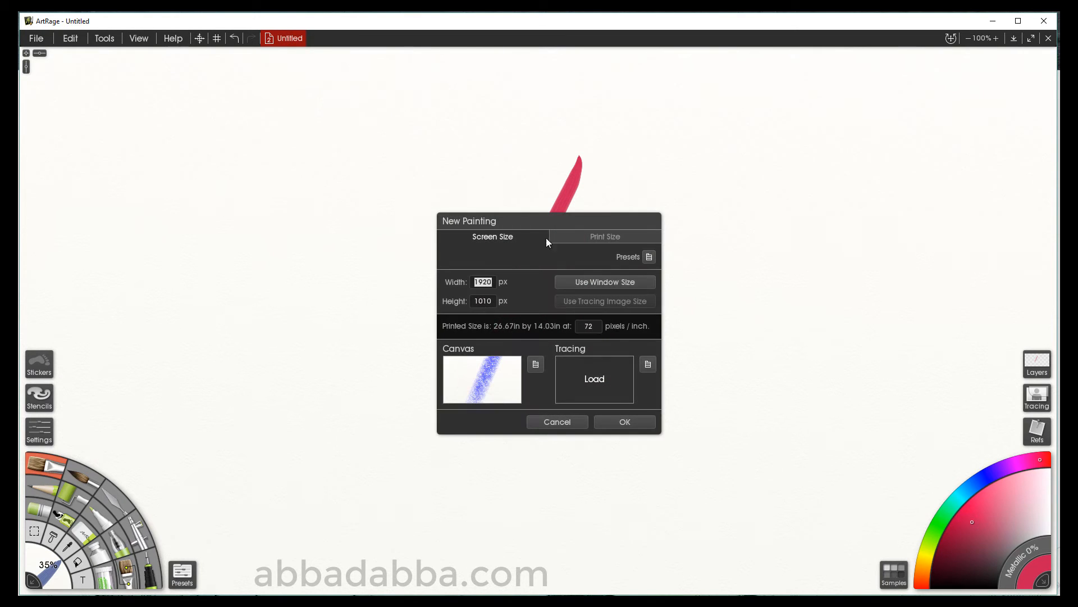
left_click(627, 421)
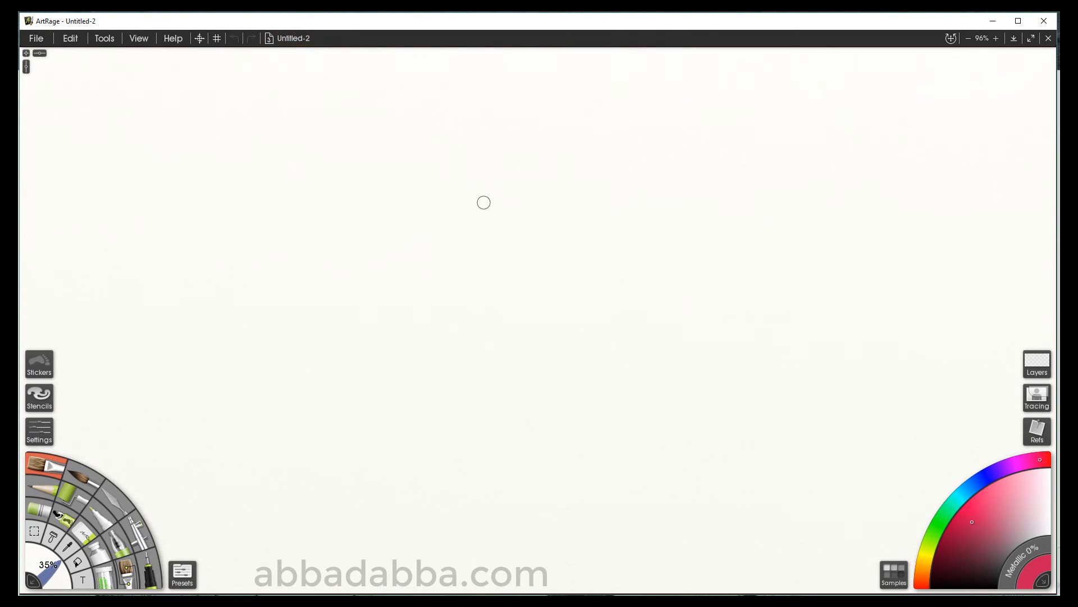
Paint a large red numeral 2 on the new canvas and switch back to the Untitled painting.
mouse_move(469, 205)
left_mouse_down()
mouse_move(479, 315)
mouse_move(666, 359)
left_mouse_up()
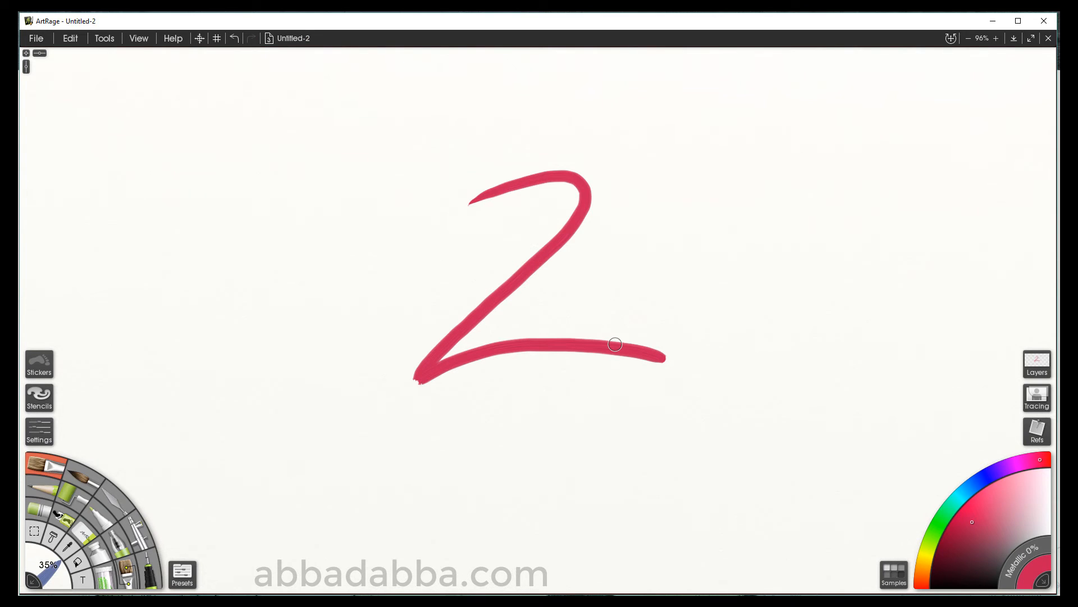
left_click(285, 41)
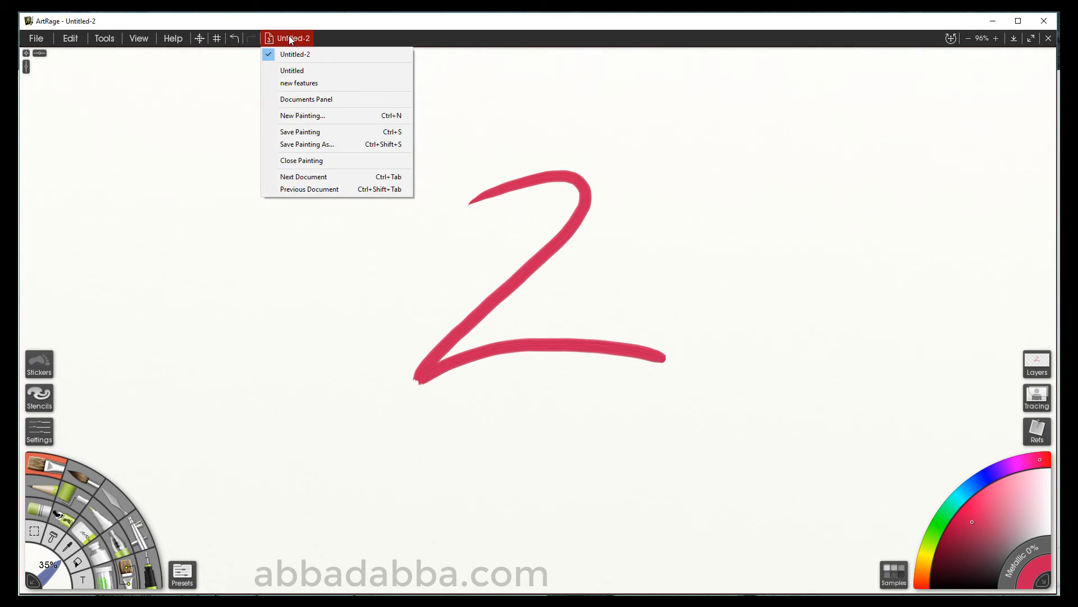
left_click(291, 71)
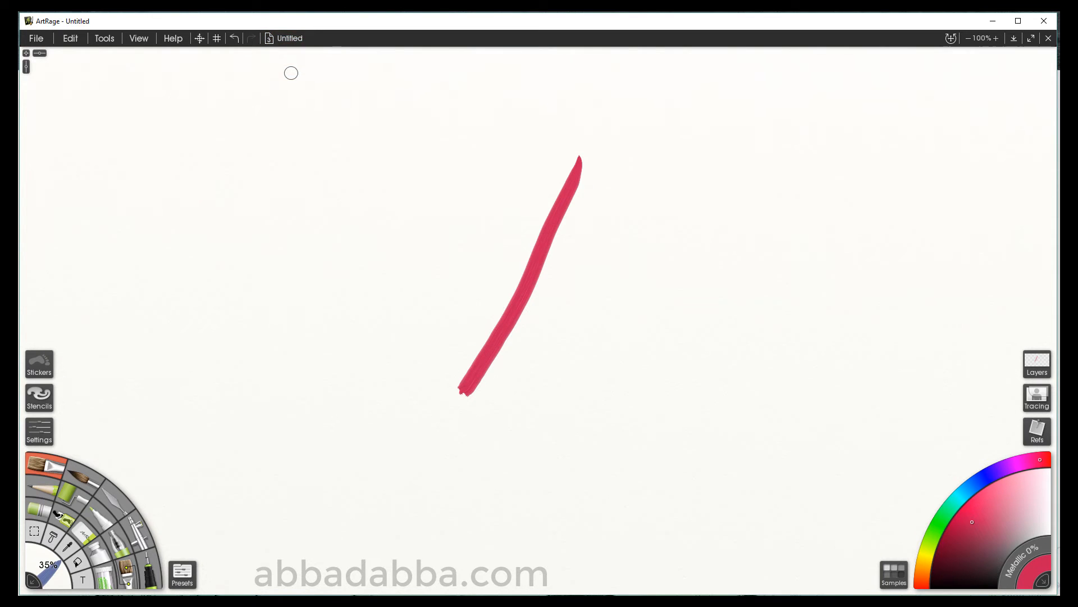
Show the Documents Panel and move it clear of the red brush stroke.
left_click(293, 40)
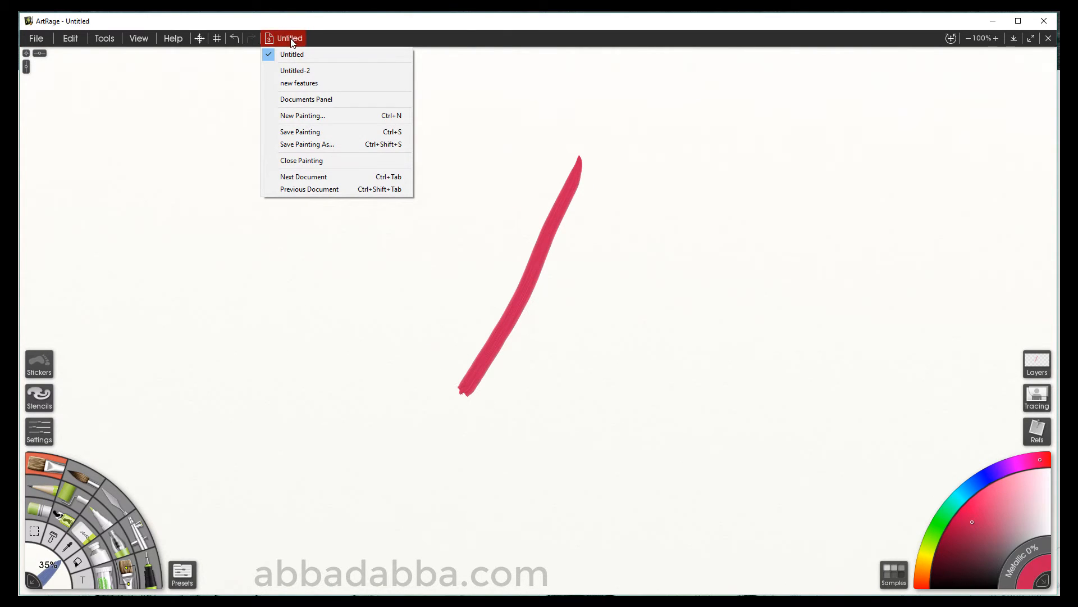
left_click(299, 99)
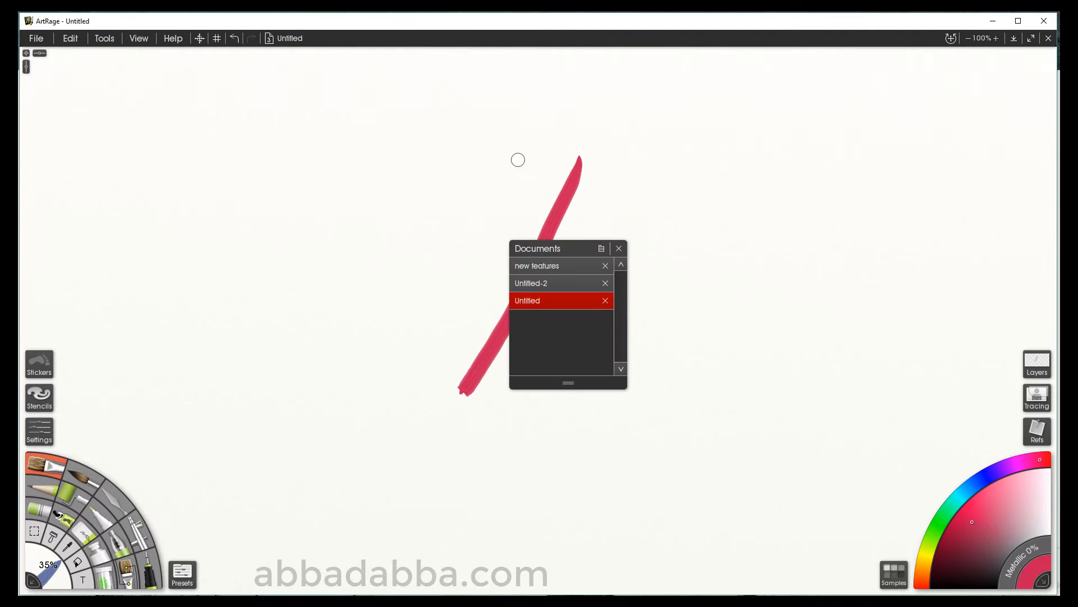
mouse_move(584, 250)
left_mouse_down()
mouse_move(344, 221)
mouse_move(238, 193)
mouse_move(464, 137)
left_mouse_up()
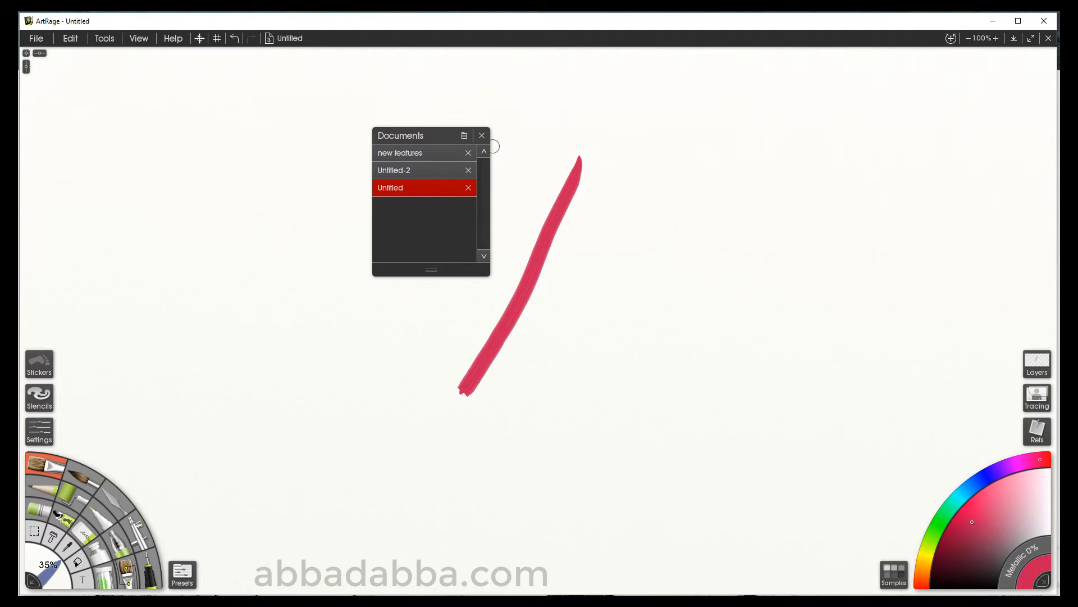
Create another 1920 by 1010 px painting using the Documents Panel's own commands.
left_click(464, 137)
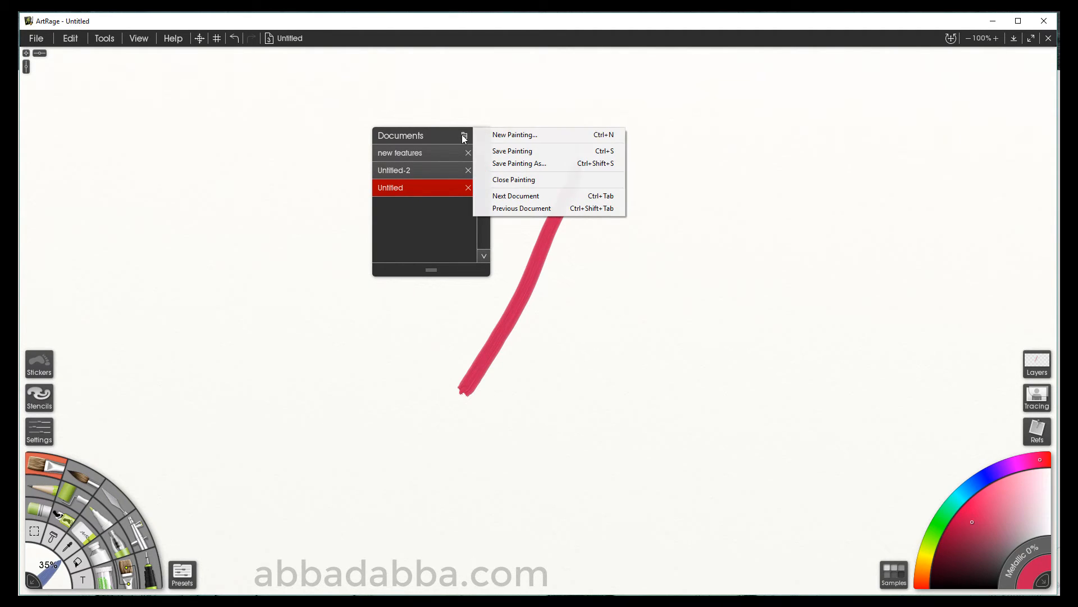
left_click(508, 137)
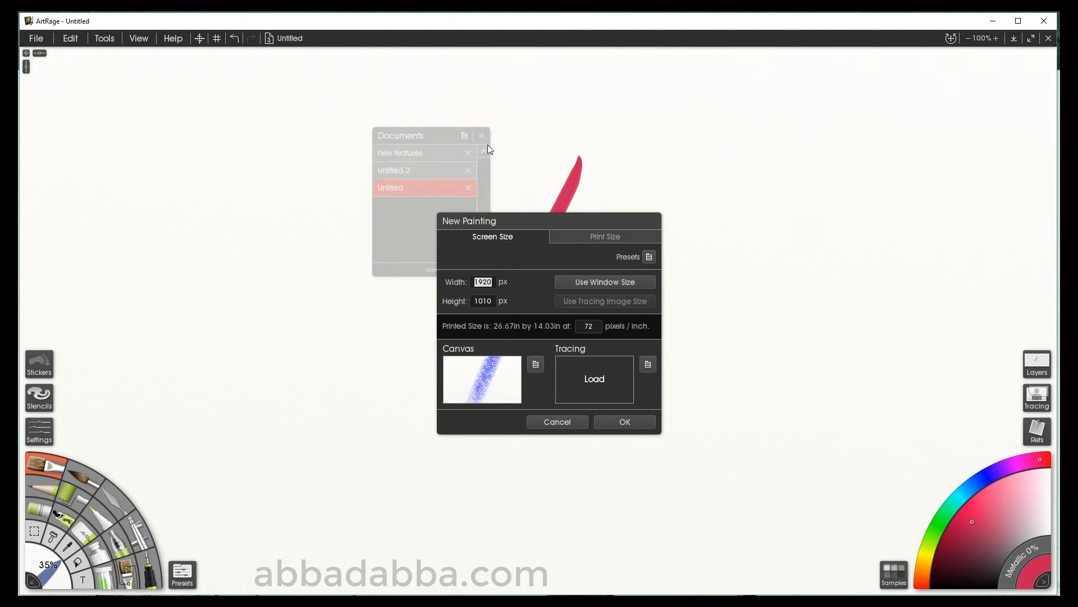
left_click(629, 422)
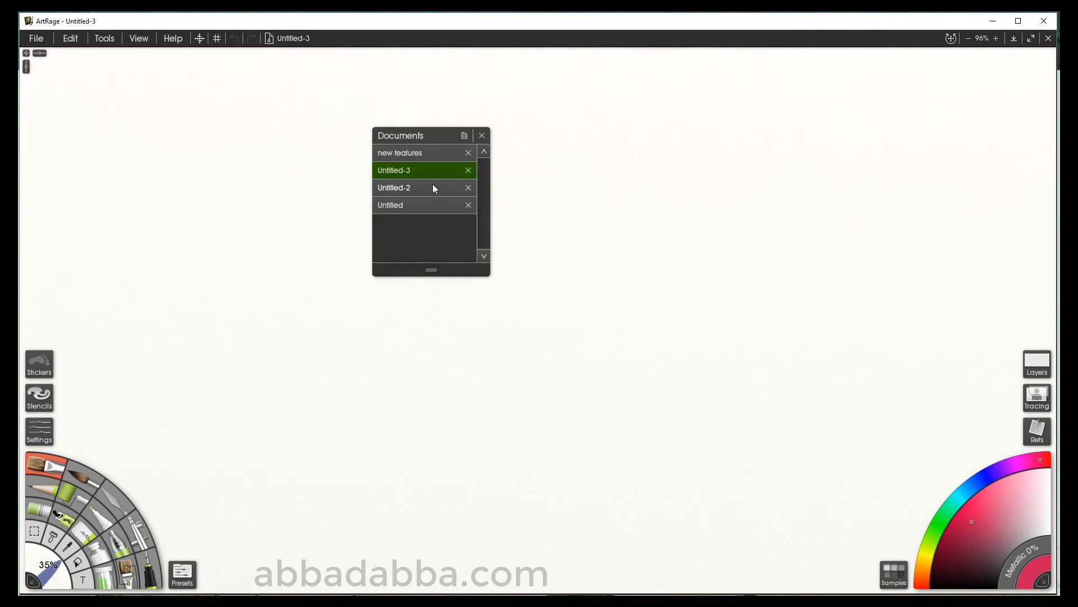
Paint a large red numeral 3 on the new Untitled-3 canvas.
left_click(548, 198)
mouse_move(547, 198)
left_mouse_down()
mouse_move(720, 248)
mouse_move(409, 415)
left_mouse_up()
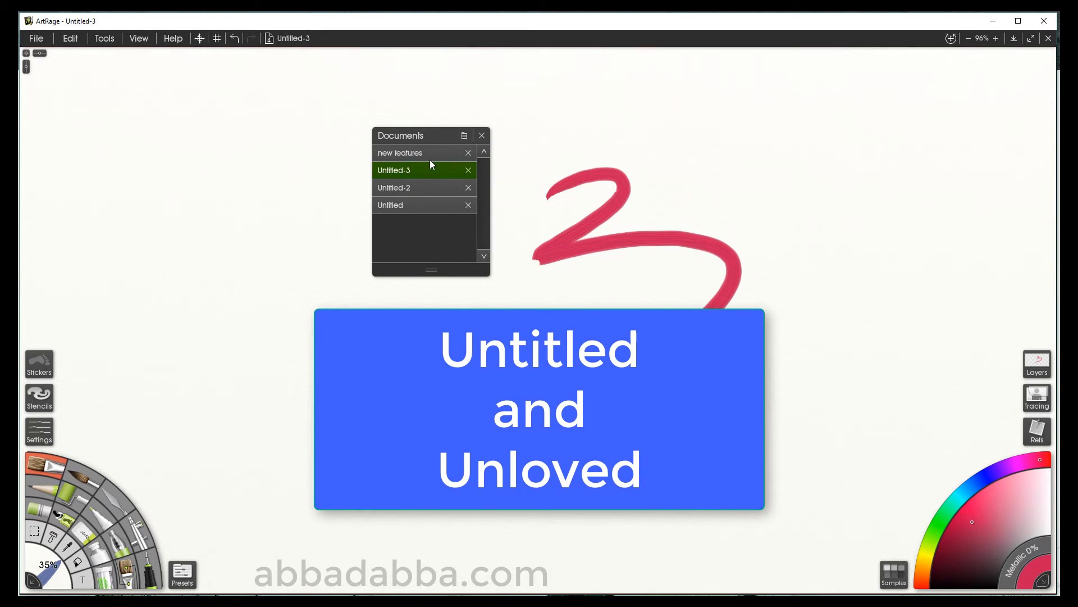
Cycle through the open paintings with the Documents Panel and finish on the new features painting.
left_click(424, 189)
left_click(417, 207)
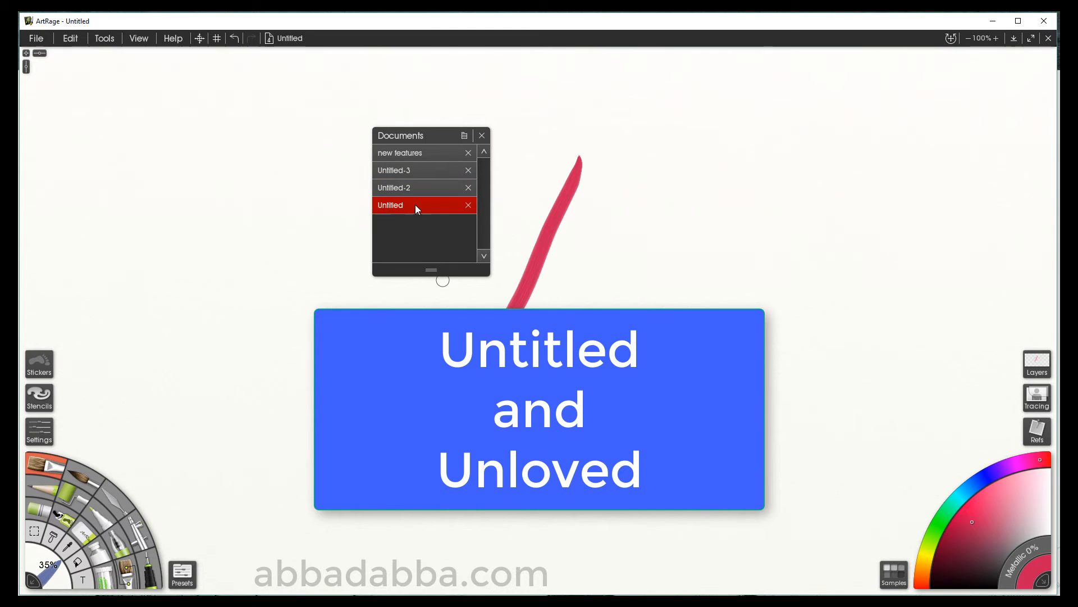
left_click(426, 149)
left_click(426, 169)
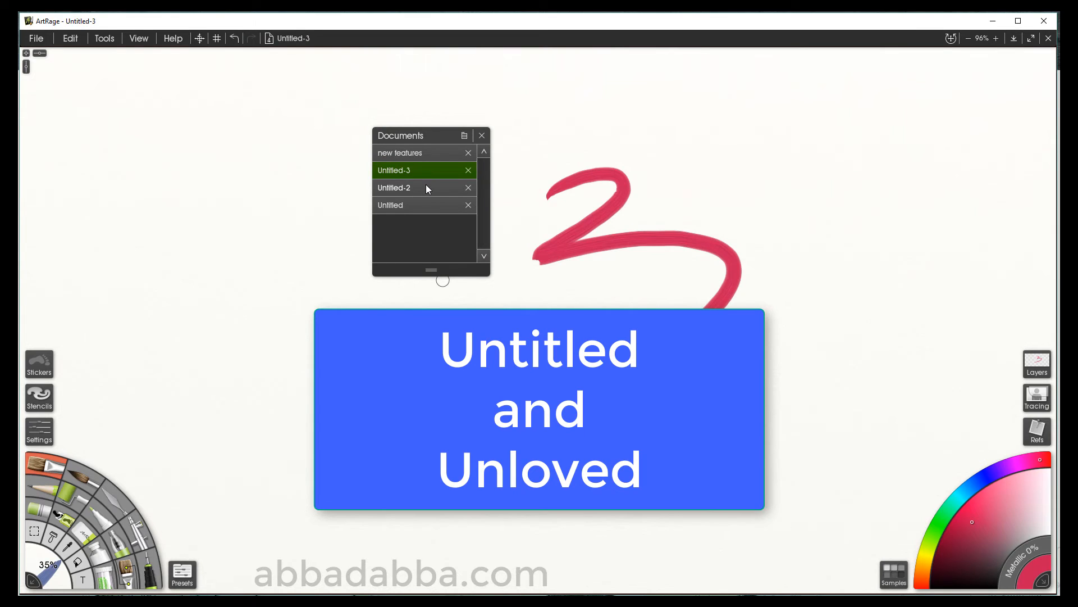
left_click(427, 188)
left_click(424, 207)
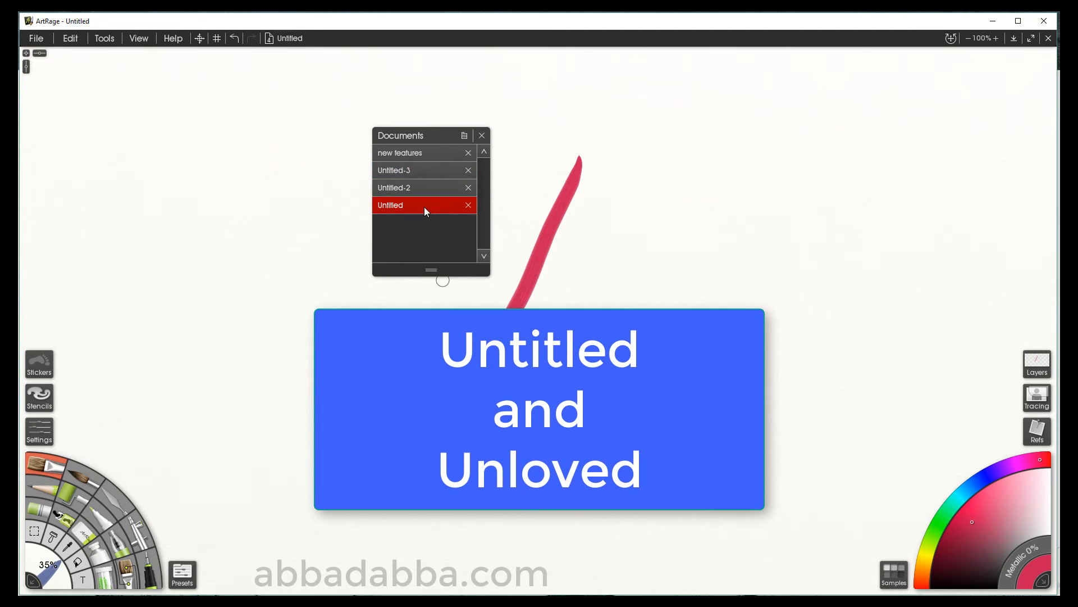
left_click(433, 150)
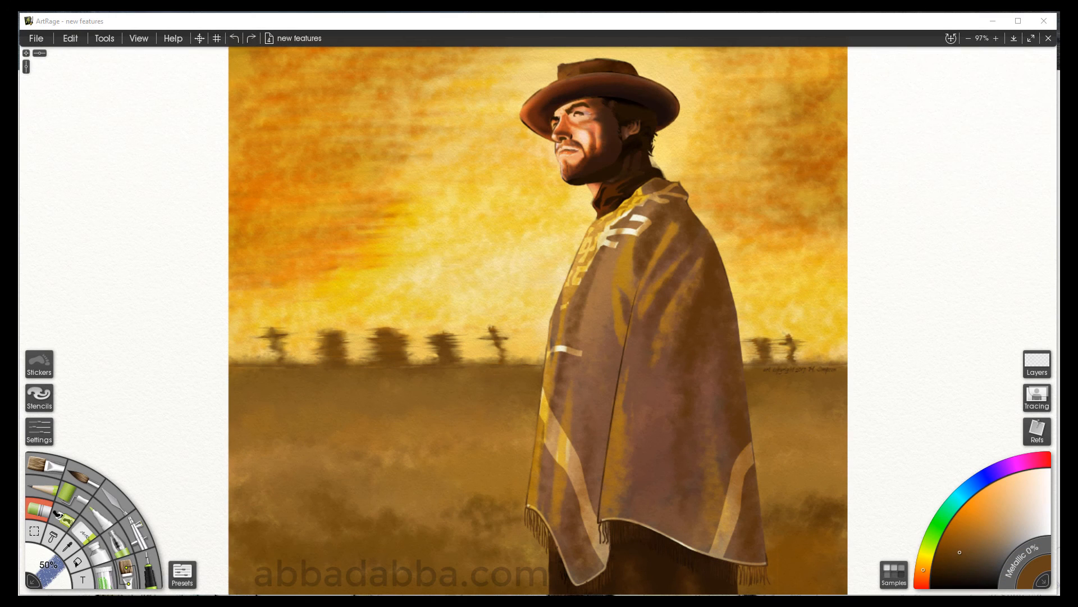
Show the pastel tool's settings and scribble brown Chalk strokes on both sides of the figure at 50% Pressure and 100% Softness.
left_click(54, 433)
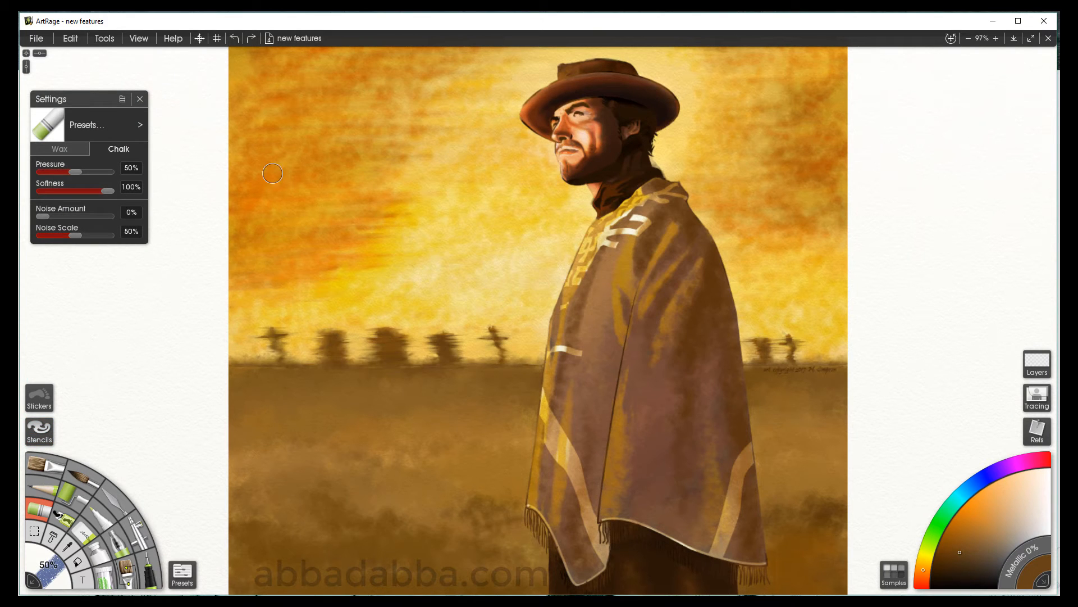
mouse_move(205, 157)
left_mouse_down()
mouse_move(297, 117)
mouse_move(212, 191)
mouse_move(328, 159)
mouse_move(347, 179)
mouse_move(259, 238)
mouse_move(348, 247)
mouse_move(471, 281)
mouse_move(375, 271)
mouse_move(246, 374)
mouse_move(320, 283)
mouse_move(378, 306)
left_mouse_up()
left_click_drag(393, 131, 454, 156)
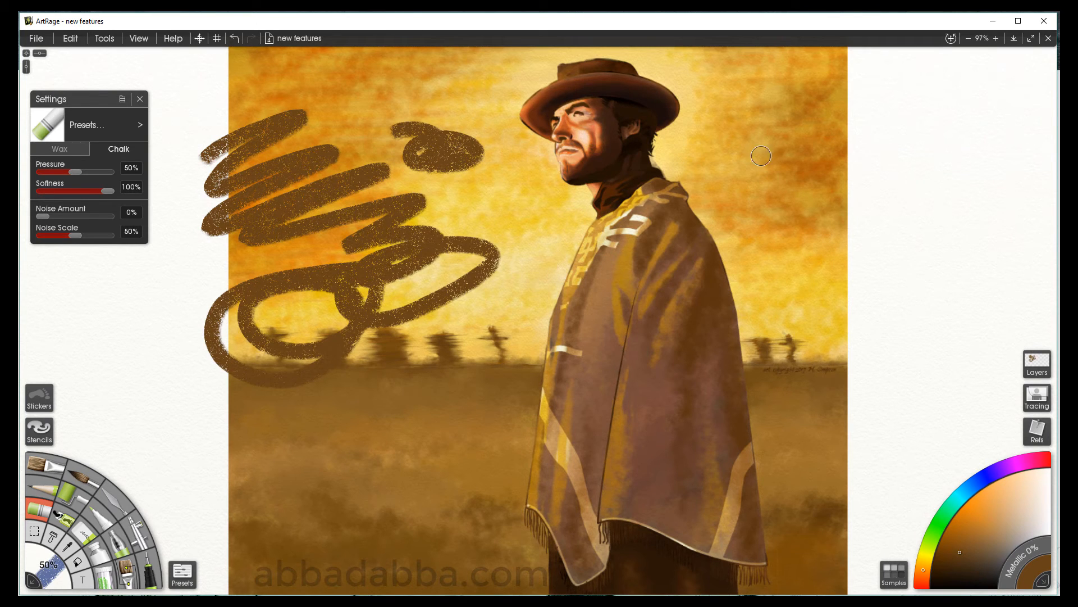
mouse_move(761, 155)
left_mouse_down()
mouse_move(878, 186)
mouse_move(989, 147)
mouse_move(879, 223)
mouse_move(989, 273)
mouse_move(886, 325)
mouse_move(893, 445)
mouse_move(943, 380)
mouse_move(963, 433)
left_mouse_up()
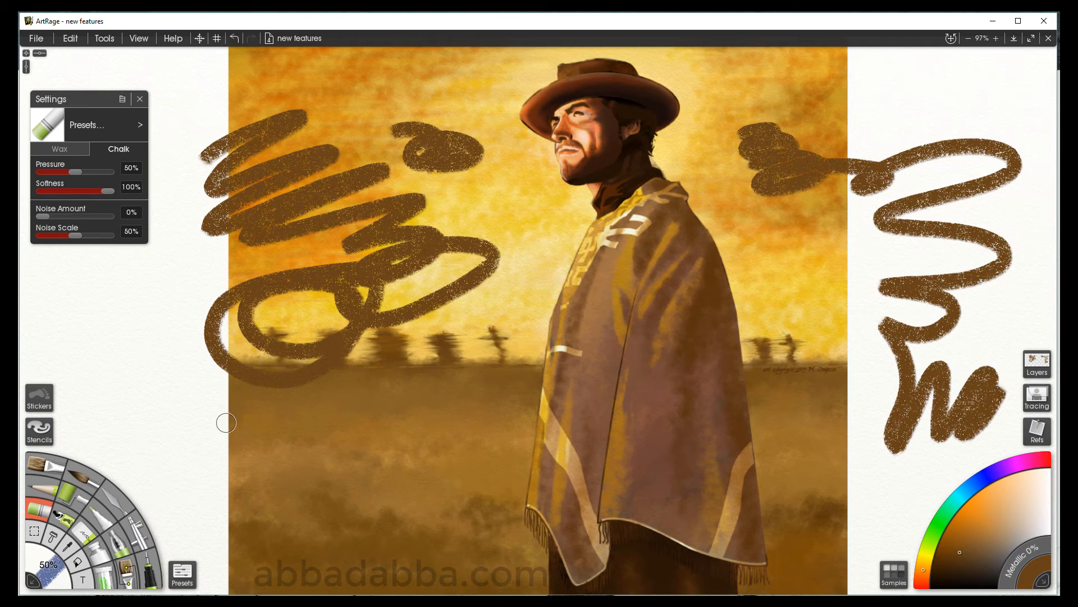
mouse_move(226, 423)
left_mouse_down()
mouse_move(223, 444)
mouse_move(252, 443)
left_mouse_up()
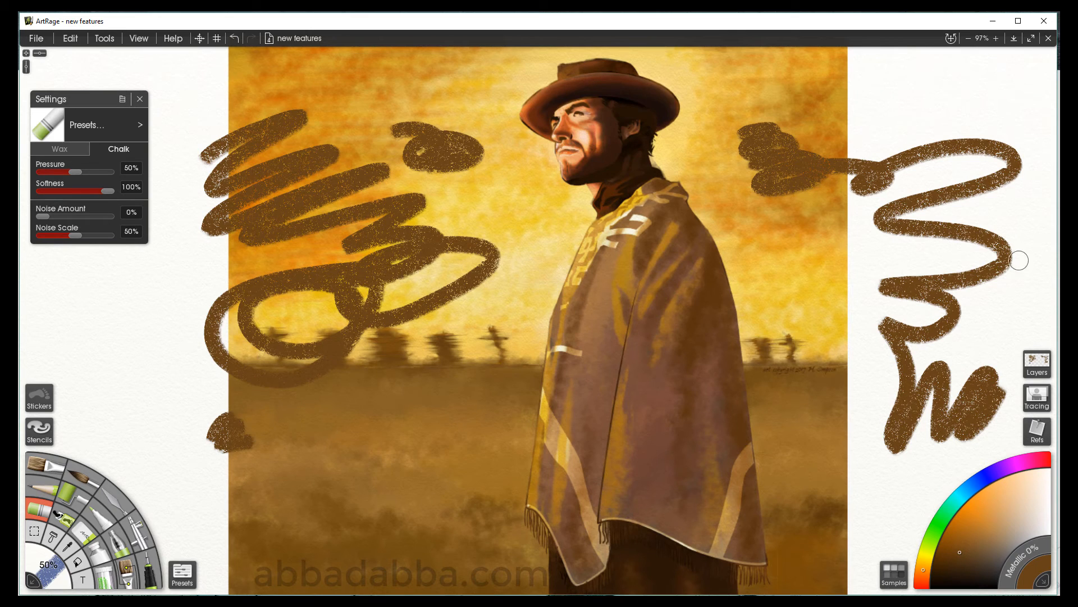
Show the layer list and clear all the scribbles from Layer 2.
left_click(1037, 365)
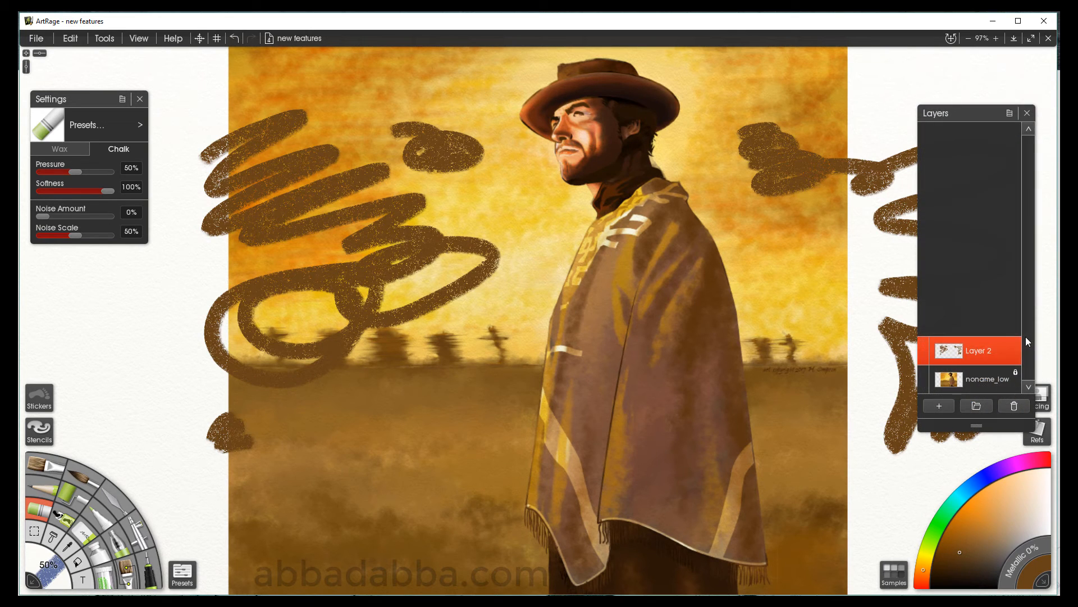
left_click(1016, 358)
left_click(968, 224)
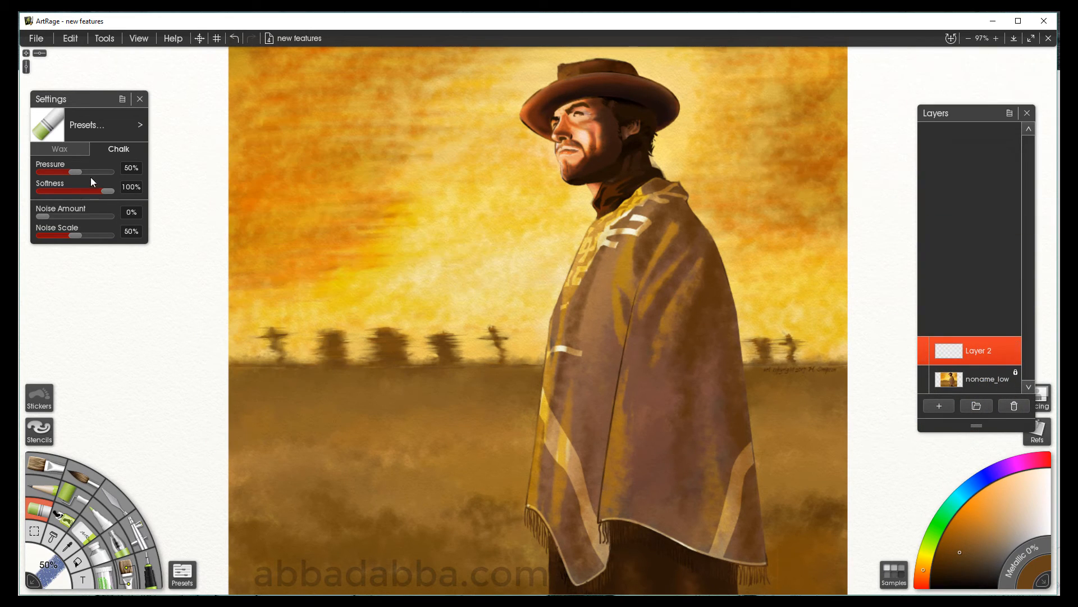
Set the chalk's Softness to 44% and scribble test patches, then raise Pressure to 82% and scribble another patch in the sky.
left_click_drag(108, 192, 72, 194)
mouse_move(216, 208)
left_mouse_down()
mouse_move(247, 192)
mouse_move(199, 236)
mouse_move(224, 229)
mouse_move(244, 247)
mouse_move(290, 239)
mouse_move(285, 265)
mouse_move(308, 265)
mouse_move(325, 289)
left_mouse_up()
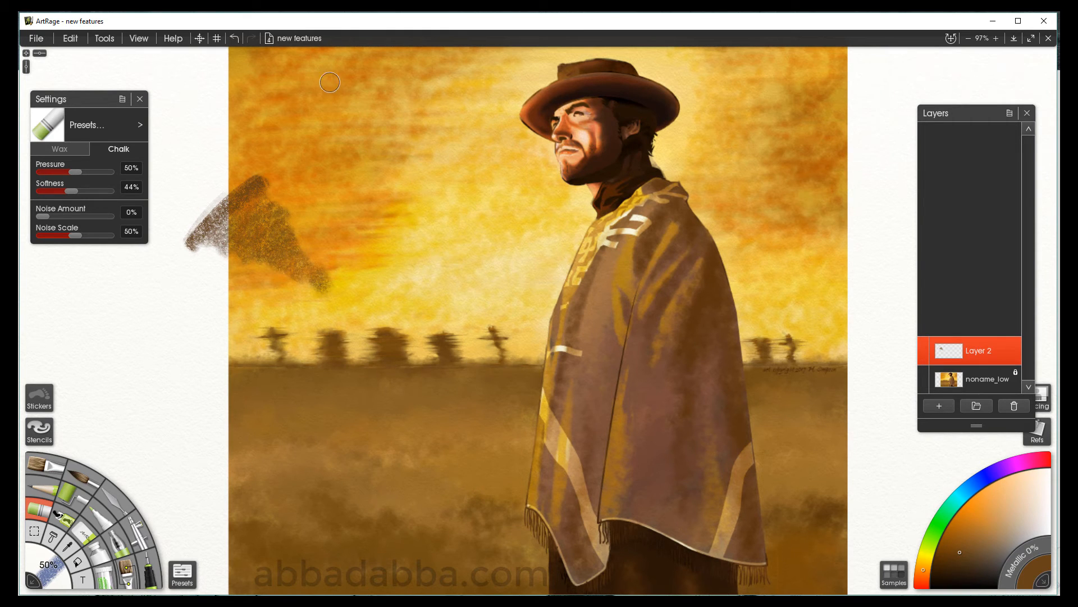
mouse_move(329, 82)
left_mouse_down()
mouse_move(301, 125)
mouse_move(344, 113)
mouse_move(341, 123)
mouse_move(380, 120)
mouse_move(375, 133)
mouse_move(397, 142)
mouse_move(396, 163)
mouse_move(417, 158)
mouse_move(425, 178)
mouse_move(467, 199)
left_mouse_up()
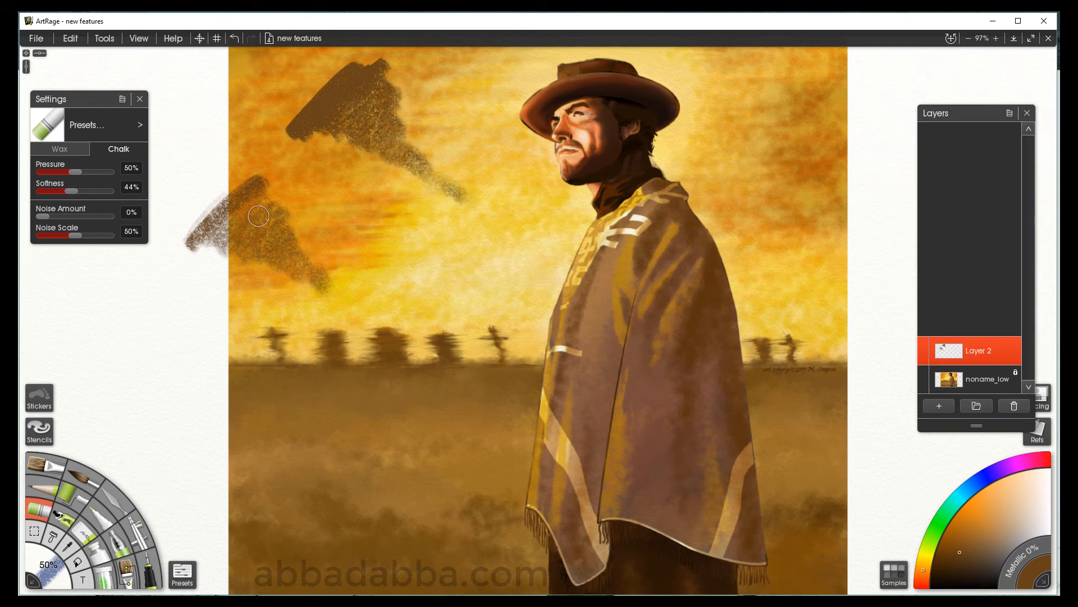
left_click_drag(74, 171, 96, 172)
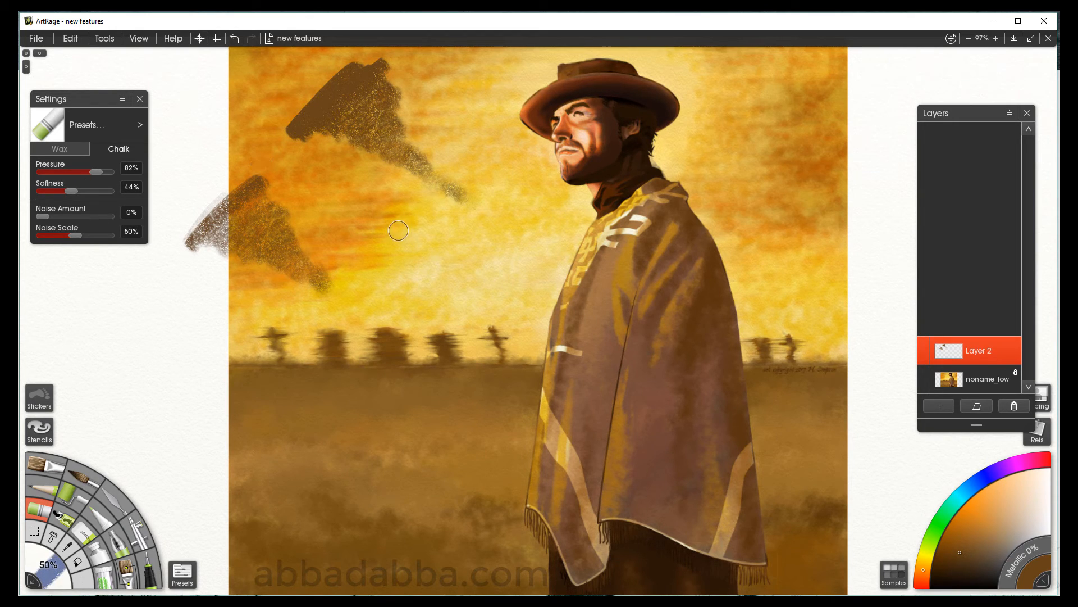
mouse_move(413, 211)
left_mouse_down()
mouse_move(368, 292)
mouse_move(413, 220)
mouse_move(378, 286)
mouse_move(399, 300)
left_mouse_up()
Switch the pastel to Wax and scribble two test patches, changing the Softness between them.
left_click(65, 150)
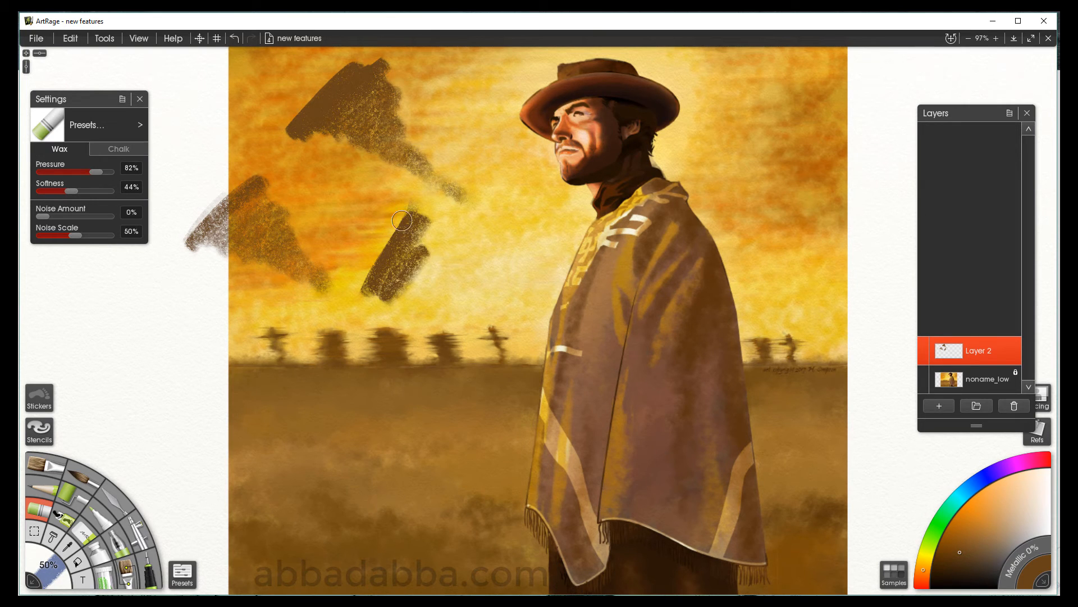
mouse_move(498, 227)
left_mouse_down()
mouse_move(495, 253)
mouse_move(434, 319)
mouse_move(481, 292)
mouse_move(474, 314)
mouse_move(537, 315)
mouse_move(528, 342)
mouse_move(547, 367)
mouse_move(570, 366)
left_mouse_up()
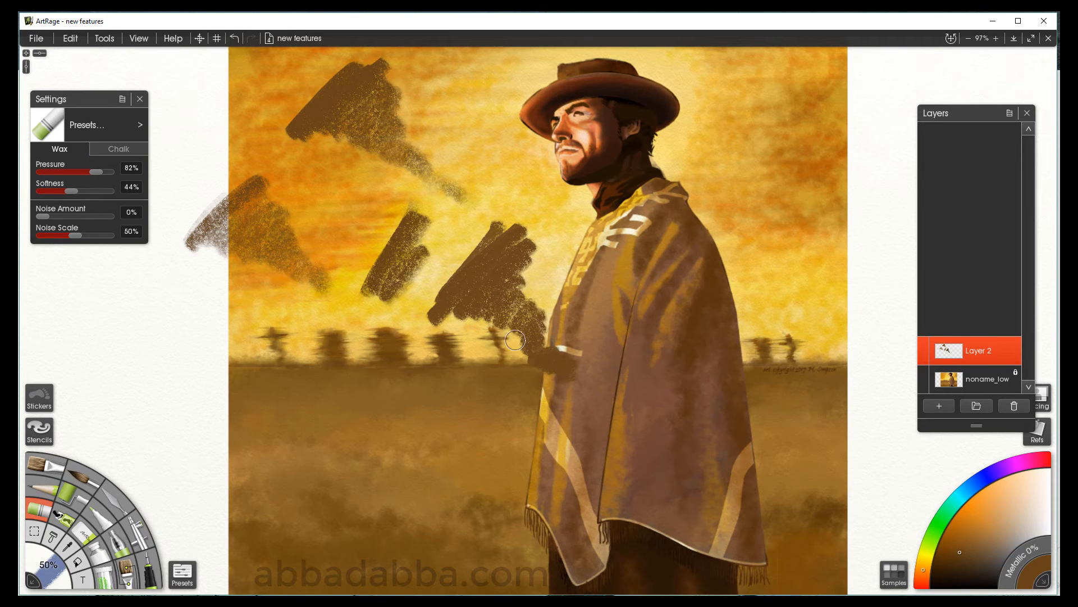
left_click_drag(77, 193, 107, 191)
mouse_move(250, 289)
left_mouse_down()
mouse_move(171, 363)
mouse_move(340, 398)
left_mouse_up()
Load the Hard Wax preset, set Softness to 30%, and scribble one test patch in Wax mode and one in Chalk mode.
left_click(140, 125)
mouse_move(193, 177)
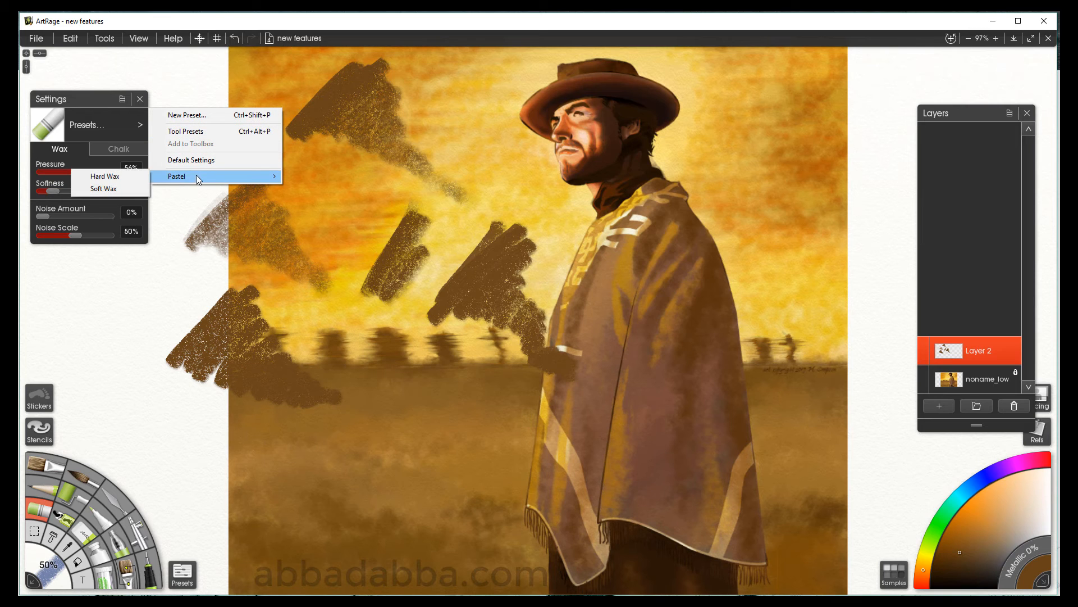
left_click(130, 177)
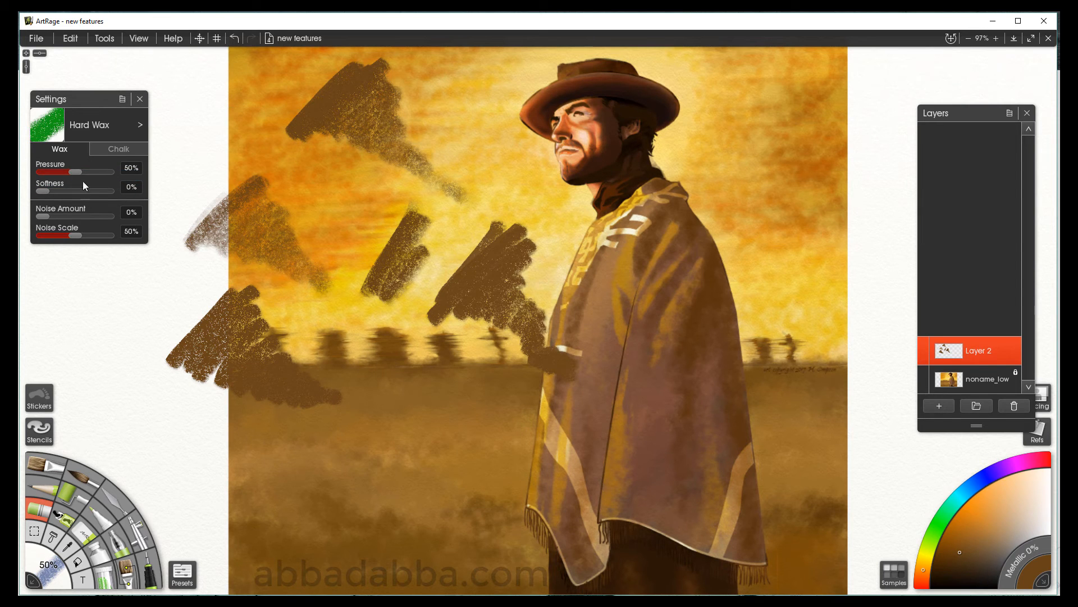
left_click_drag(84, 189, 63, 191)
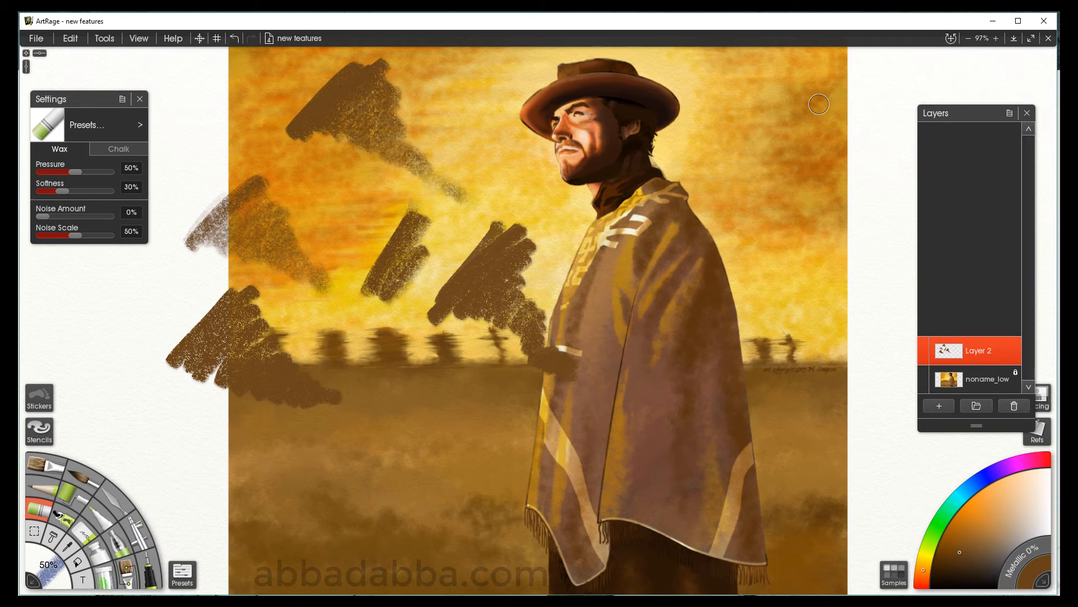
mouse_move(819, 103)
left_mouse_down()
mouse_move(753, 157)
mouse_move(840, 121)
mouse_move(797, 167)
mouse_move(853, 167)
left_mouse_up()
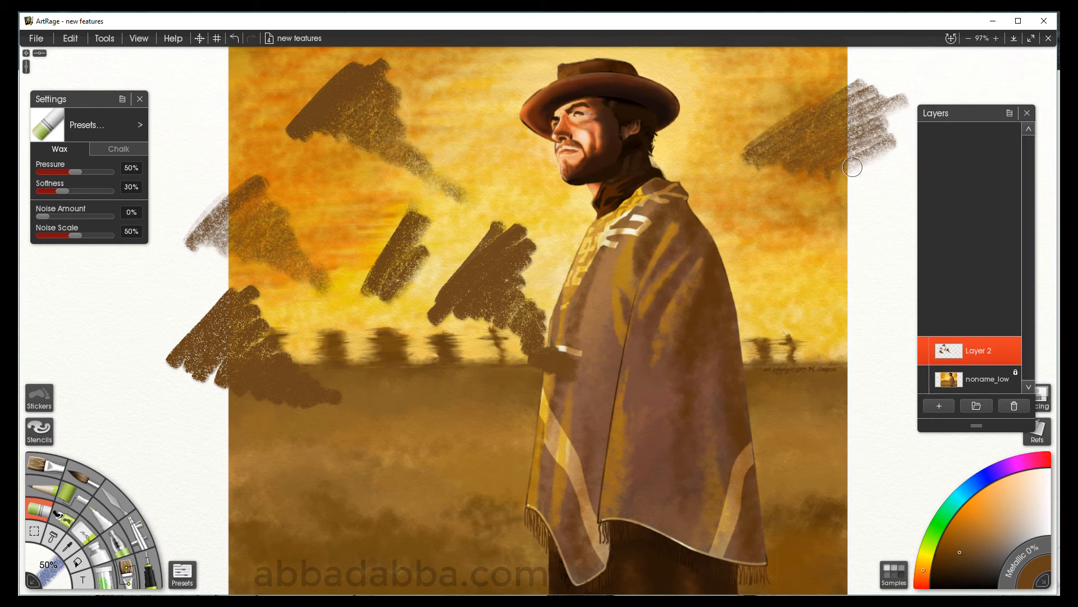
left_click(121, 149)
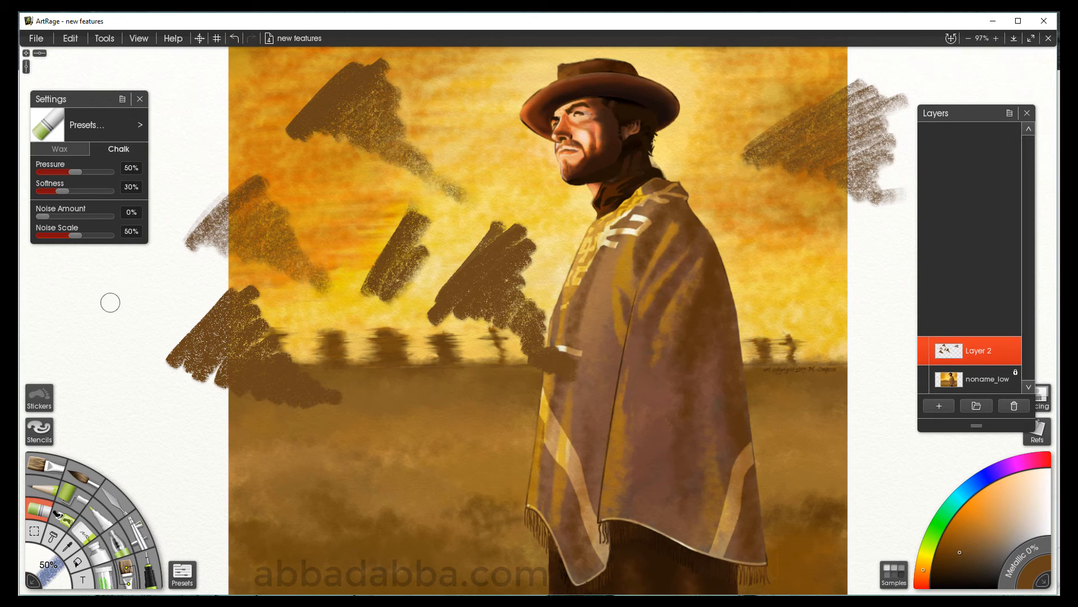
mouse_move(110, 263)
left_mouse_down()
mouse_move(63, 314)
mouse_move(121, 301)
mouse_move(125, 331)
mouse_move(145, 327)
mouse_move(165, 342)
left_mouse_up()
Load the Soft Wax preset and scribble a test patch across the upper-left edge of the sky.
left_click(144, 125)
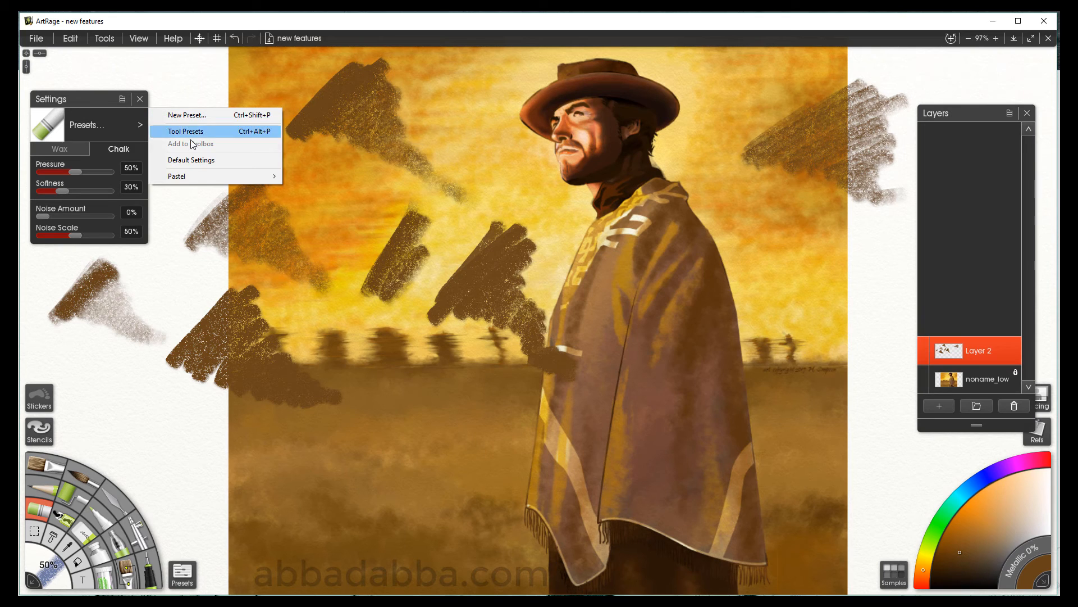
mouse_move(193, 179)
left_click(103, 188)
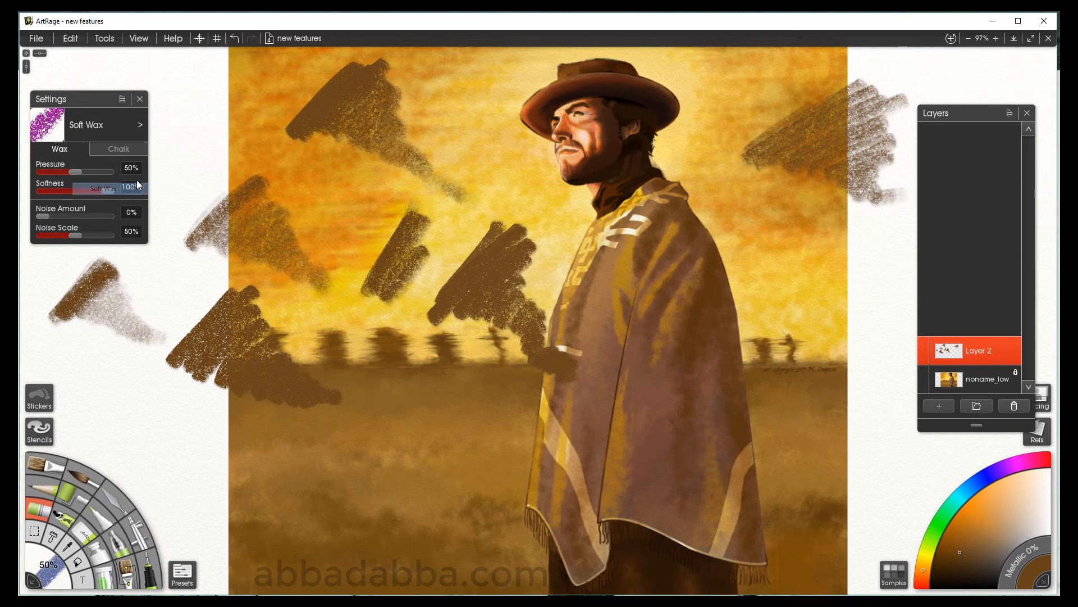
left_click_drag(204, 77, 269, 137)
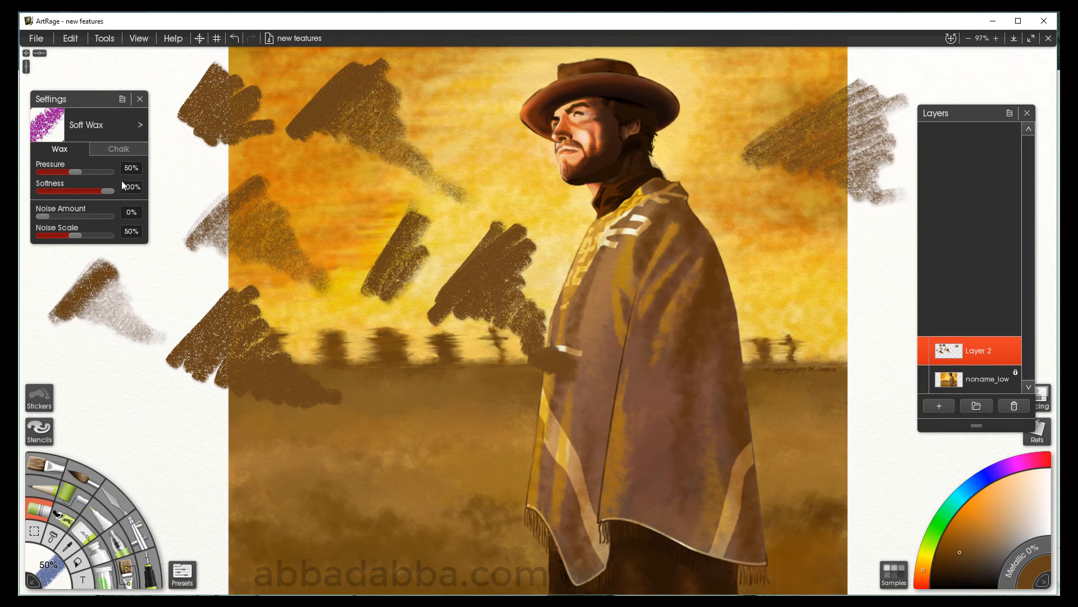
Set Softness to 32% and scribble test patches beside the picture in Wax mode and then in Chalk mode.
left_click_drag(97, 192, 66, 194)
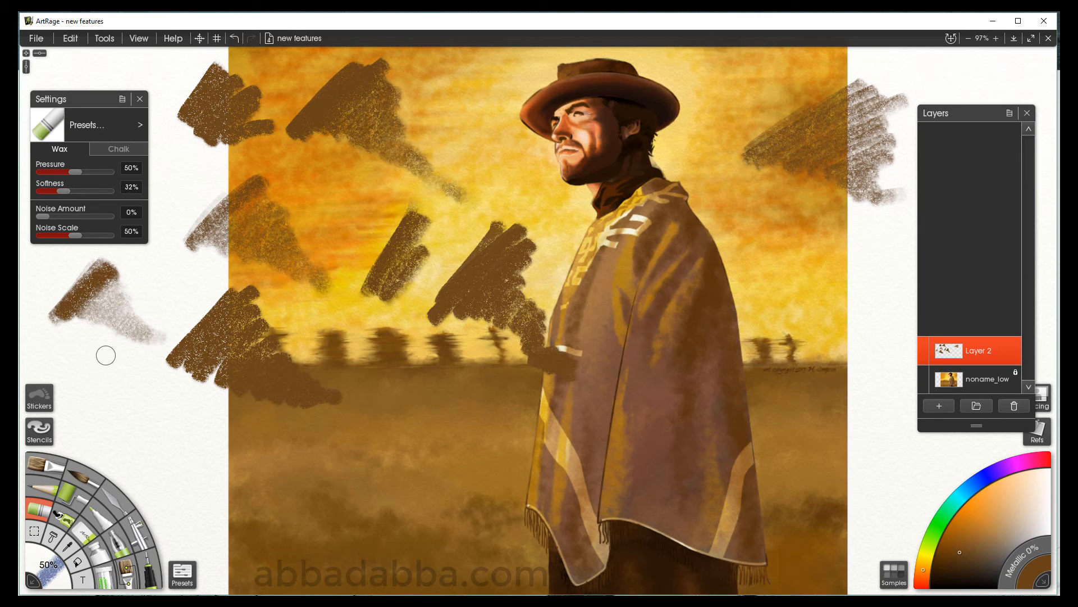
mouse_move(106, 354)
left_mouse_down()
mouse_move(80, 400)
mouse_move(119, 407)
mouse_move(145, 394)
mouse_move(160, 418)
left_mouse_up()
left_click(117, 150)
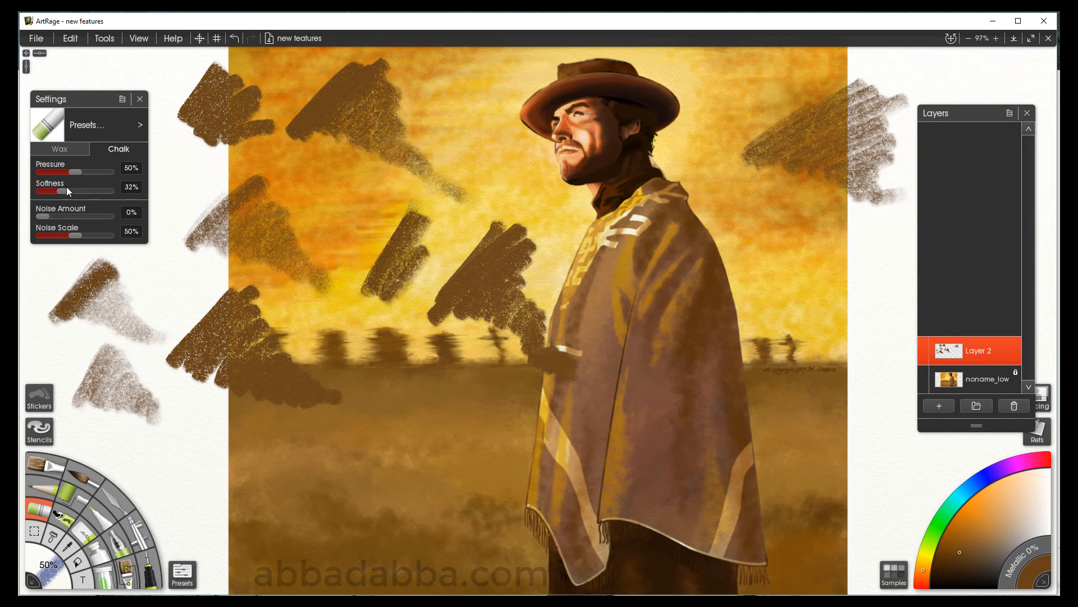
mouse_move(202, 413)
left_mouse_down()
mouse_move(172, 471)
mouse_move(207, 482)
mouse_move(233, 462)
mouse_move(234, 481)
mouse_move(273, 483)
left_mouse_up()
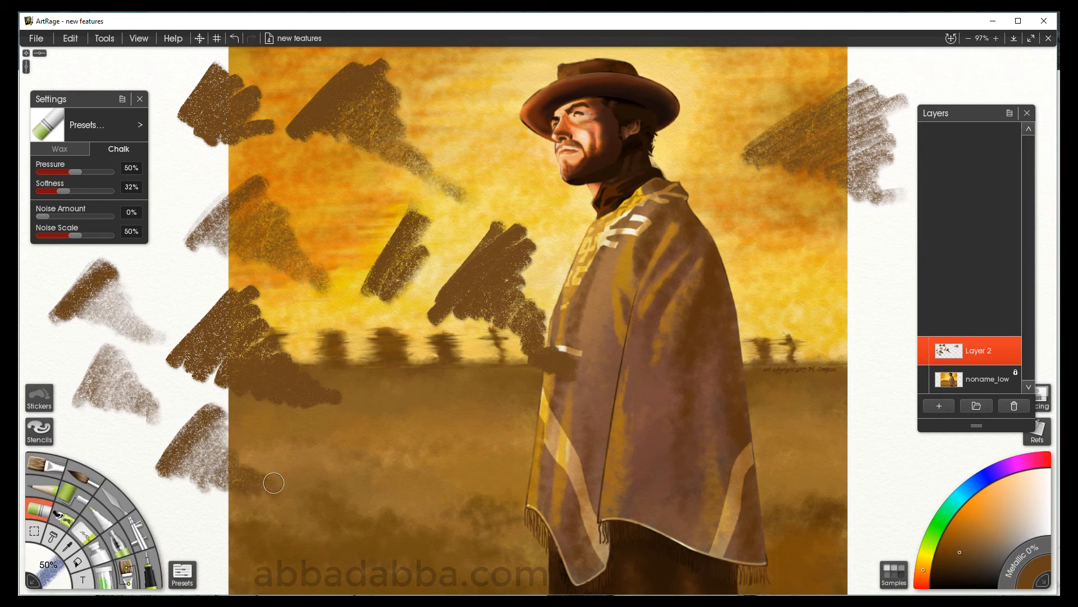
mouse_move(163, 270)
left_mouse_down()
mouse_move(179, 296)
mouse_move(194, 287)
mouse_move(195, 300)
mouse_move(207, 290)
mouse_move(198, 303)
mouse_move(222, 295)
mouse_move(251, 235)
left_mouse_up()
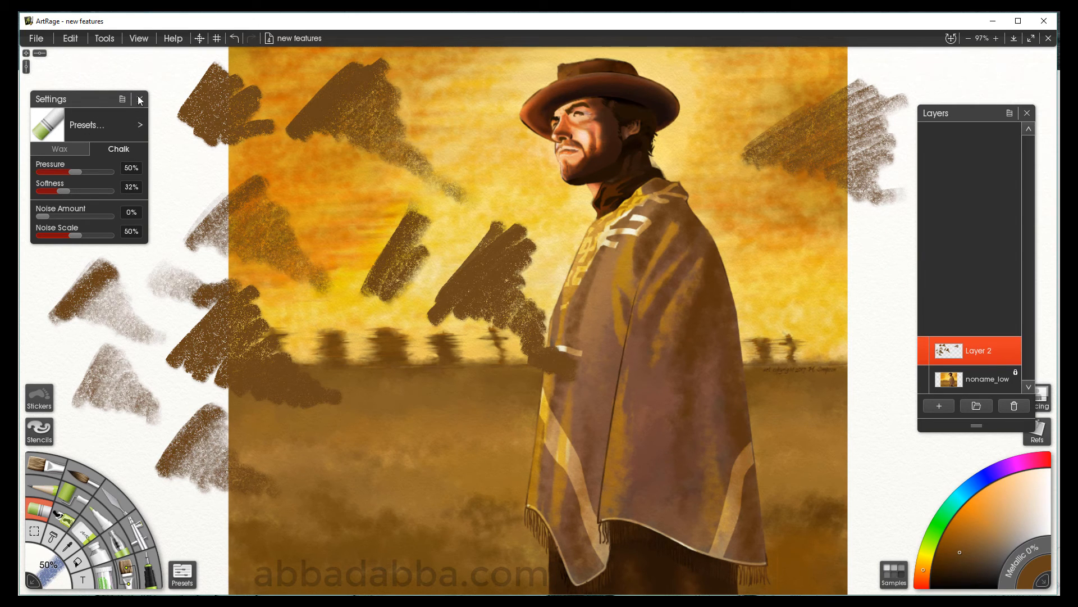
Switch to the Pencil with the Hard and Dark preset and clear the pastel patches from Layer 2.
left_click(44, 493)
left_click(140, 126)
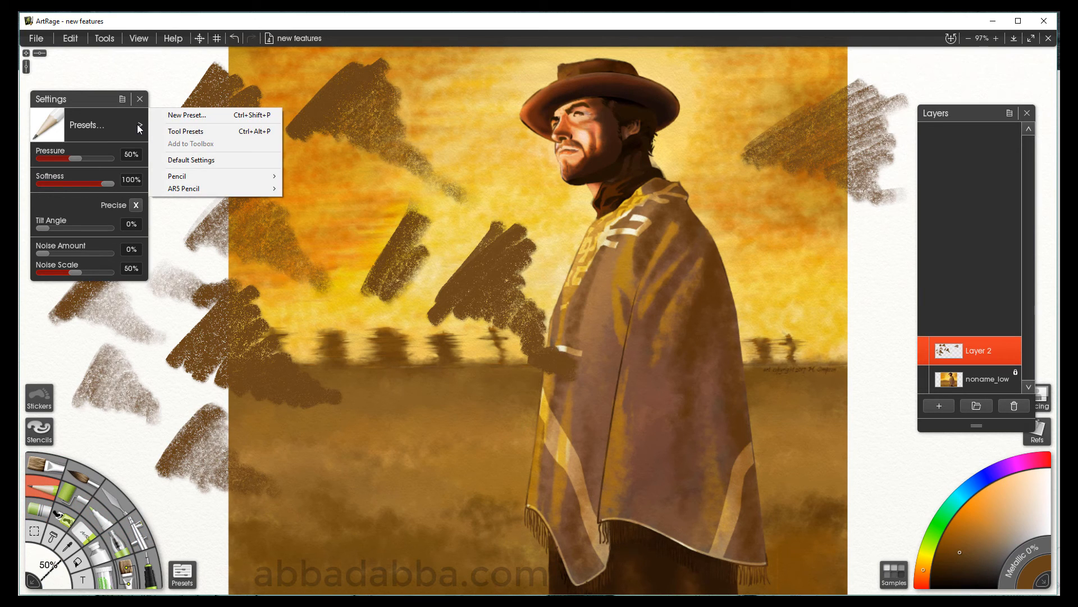
mouse_move(203, 181)
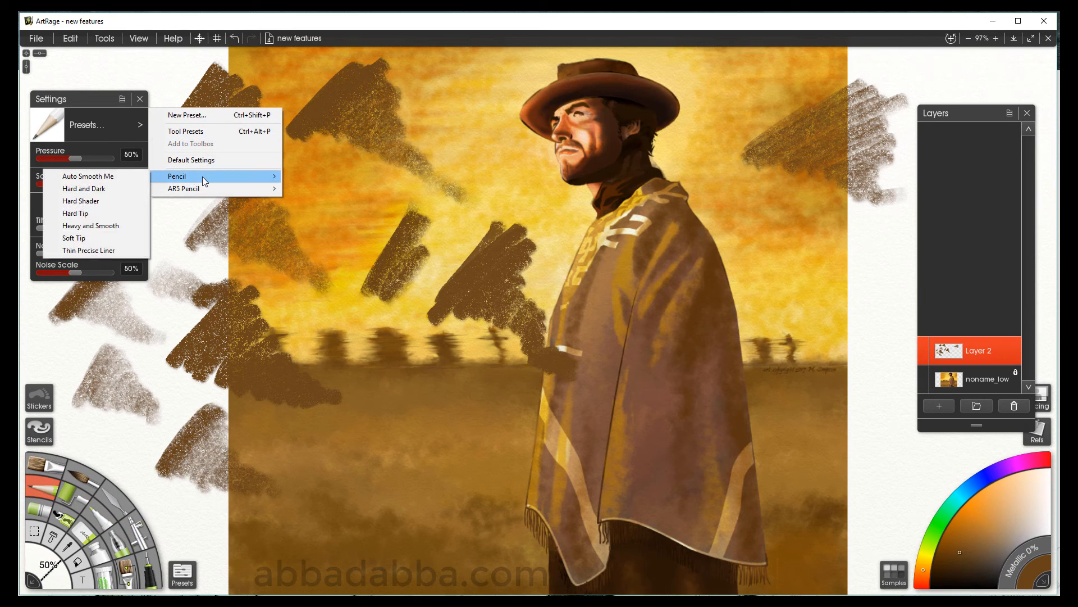
left_click(119, 188)
key("Delete")
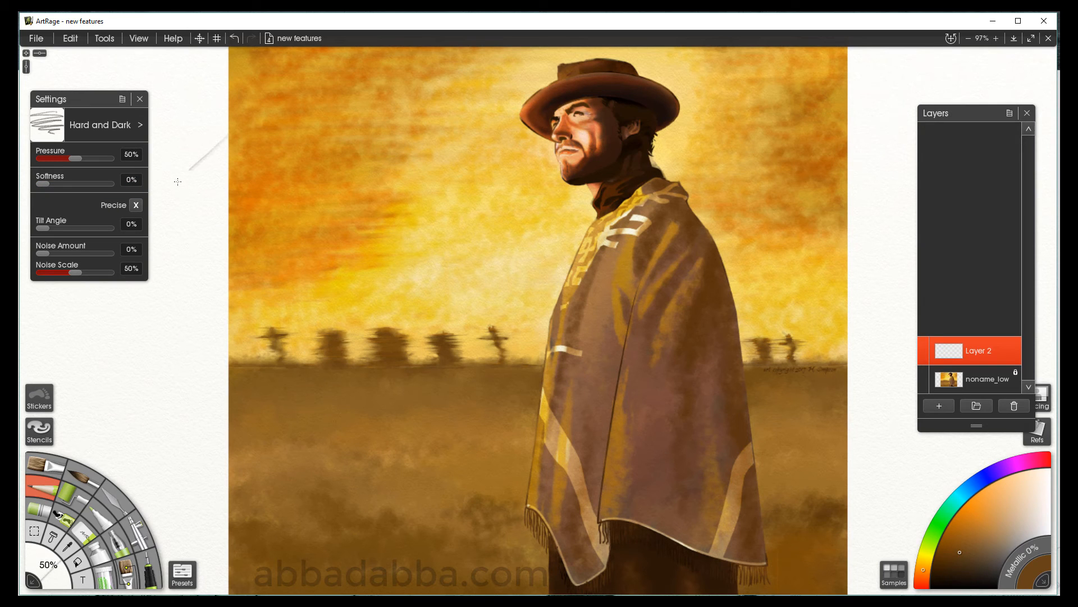
Scribble pencil strokes over the picture's edge at 0% Softness, then set Softness to 79% and scribble again below.
mouse_move(177, 181)
left_mouse_down()
mouse_move(194, 194)
mouse_move(213, 259)
mouse_move(366, 233)
left_mouse_up()
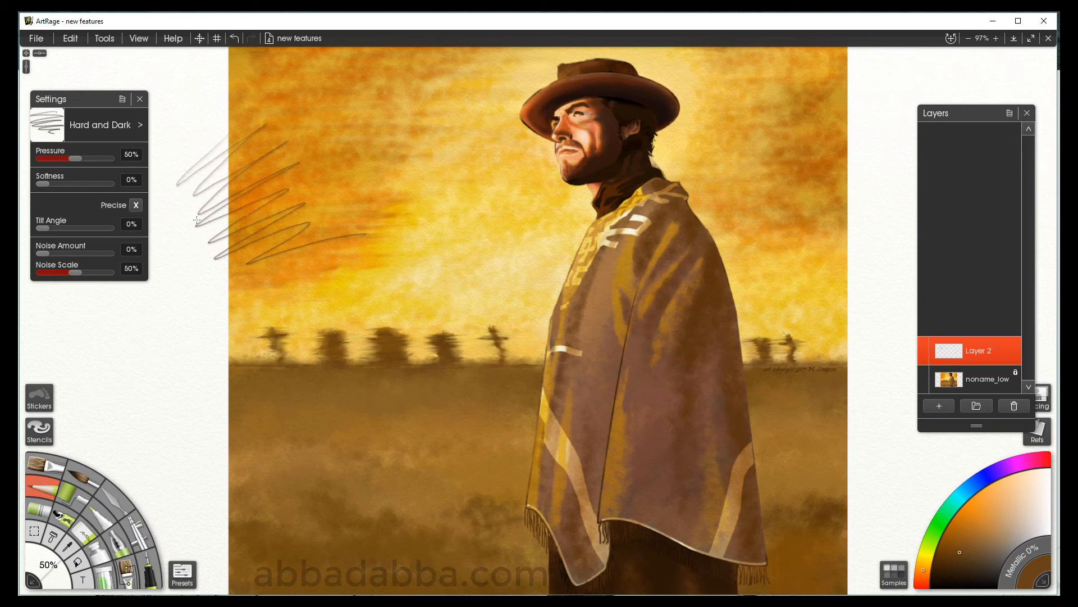
left_click_drag(47, 184, 94, 184)
mouse_move(201, 295)
left_mouse_down()
mouse_move(191, 331)
mouse_move(264, 293)
mouse_move(344, 313)
left_mouse_up()
Load the Hard Shader pencil preset and scribble shading strokes below the previous pencil marks.
left_click(140, 124)
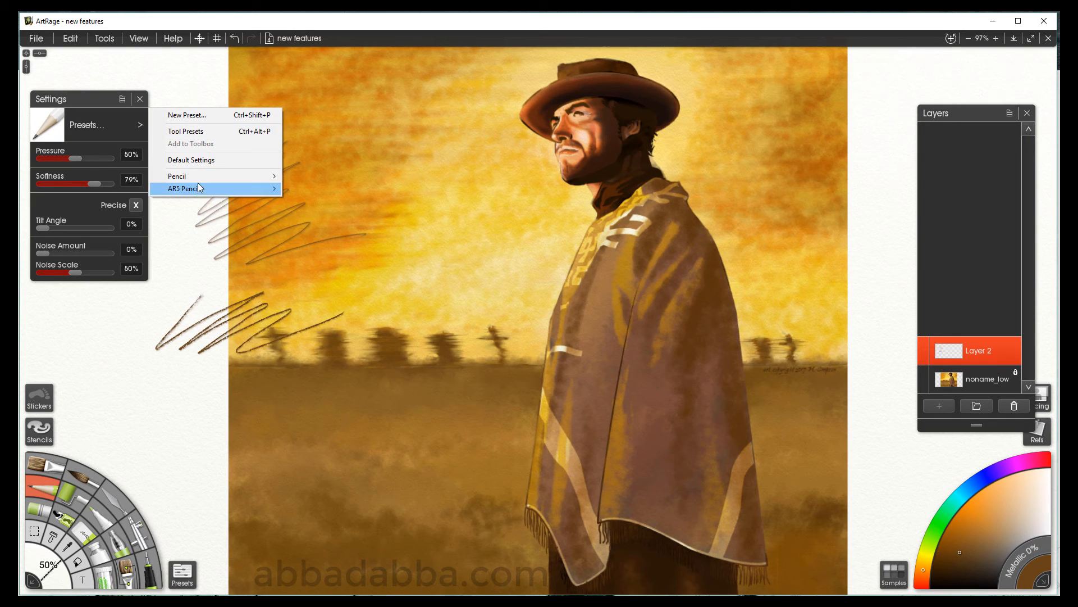
mouse_move(205, 179)
left_click(124, 202)
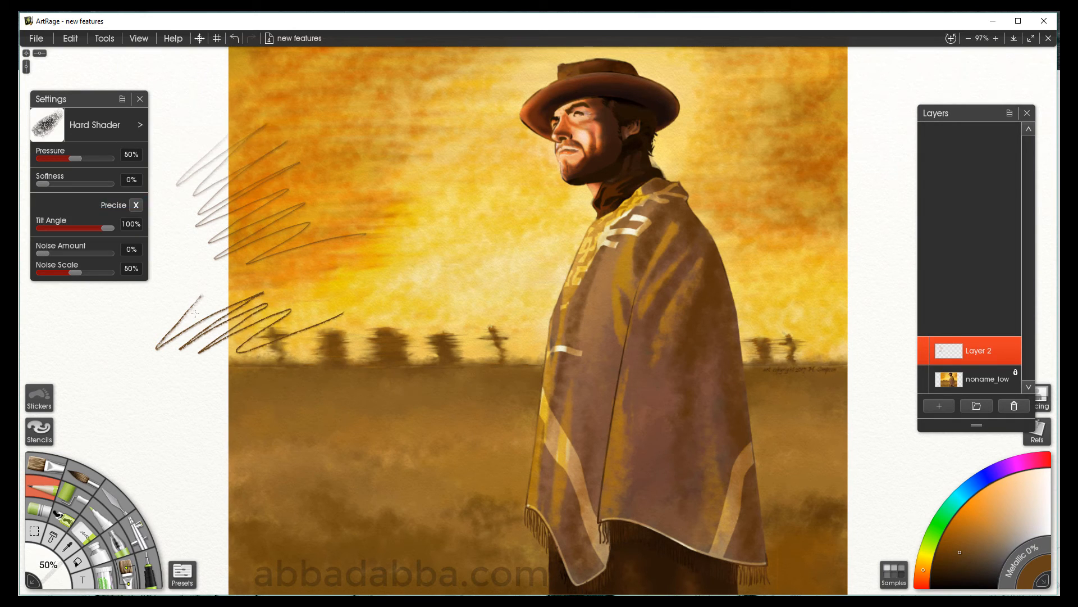
mouse_move(175, 380)
left_mouse_down()
mouse_move(222, 371)
mouse_move(185, 424)
mouse_move(230, 416)
left_mouse_up()
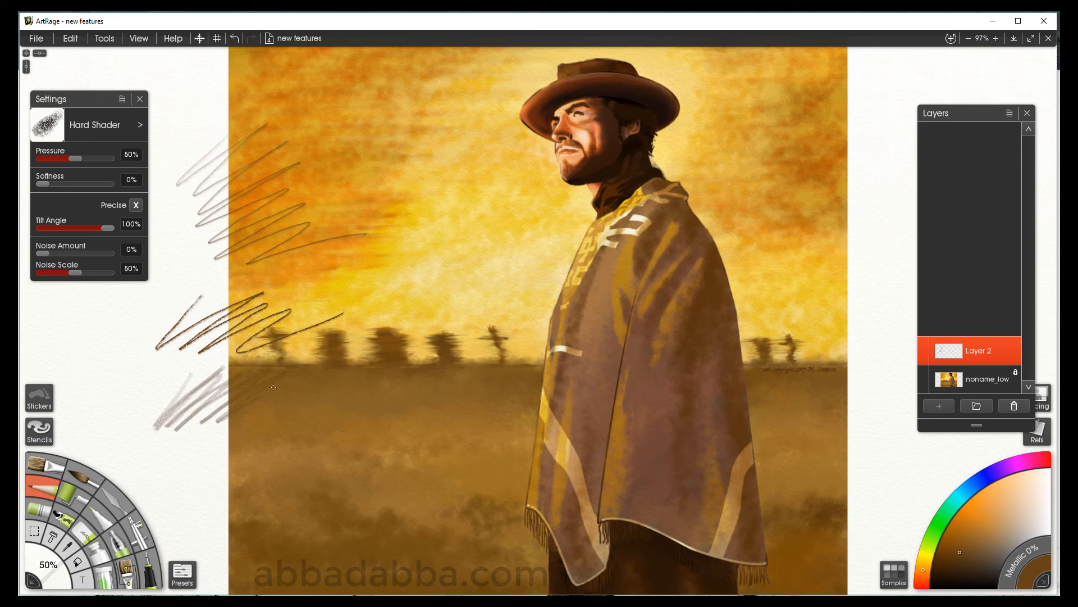
Set the Hard Shader pencil's Softness to 59% and scribble a shaded test patch beside the existing pencil marks.
left_click_drag(47, 184, 82, 184)
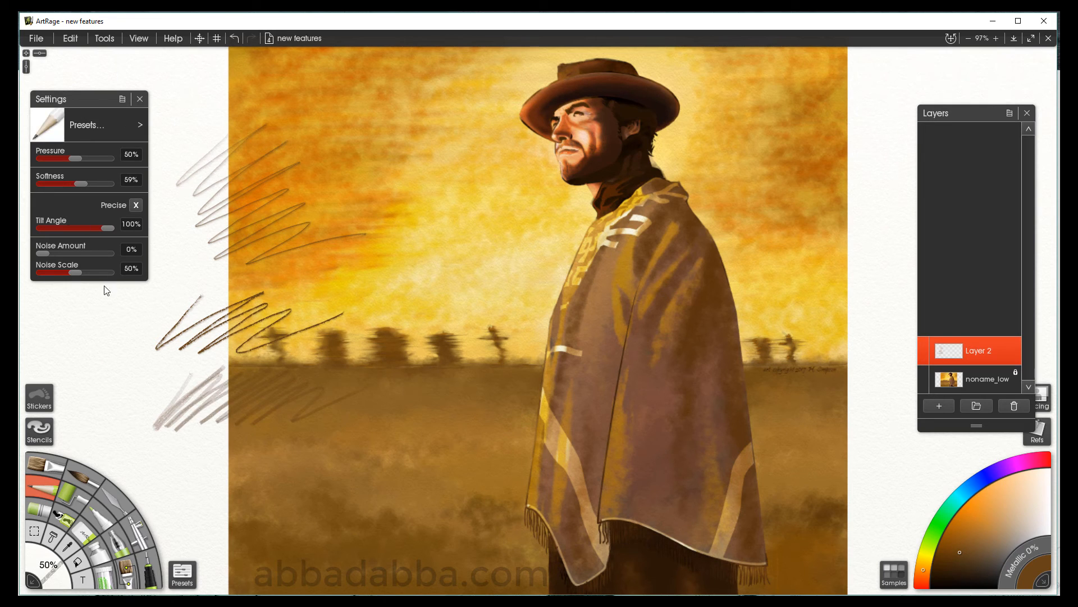
mouse_move(94, 292)
left_mouse_down()
mouse_move(80, 326)
mouse_move(127, 300)
mouse_move(114, 343)
mouse_move(137, 358)
left_mouse_up()
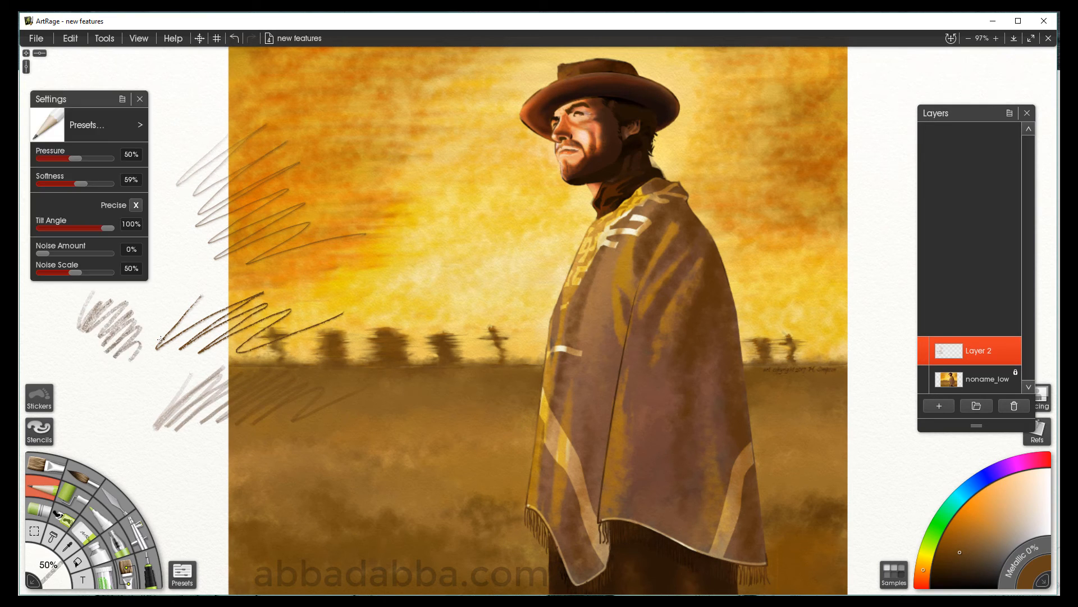
Load the Soft Tip pencil preset and scribble across the picture's edge, then set Softness to 50% and scribble over the sky.
left_click(131, 124)
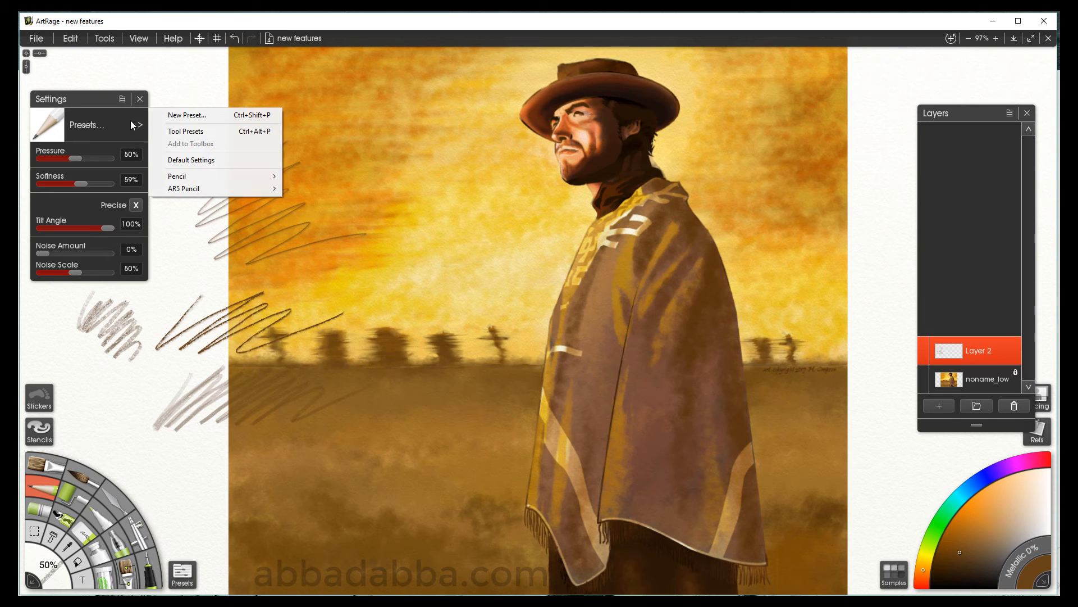
mouse_move(210, 179)
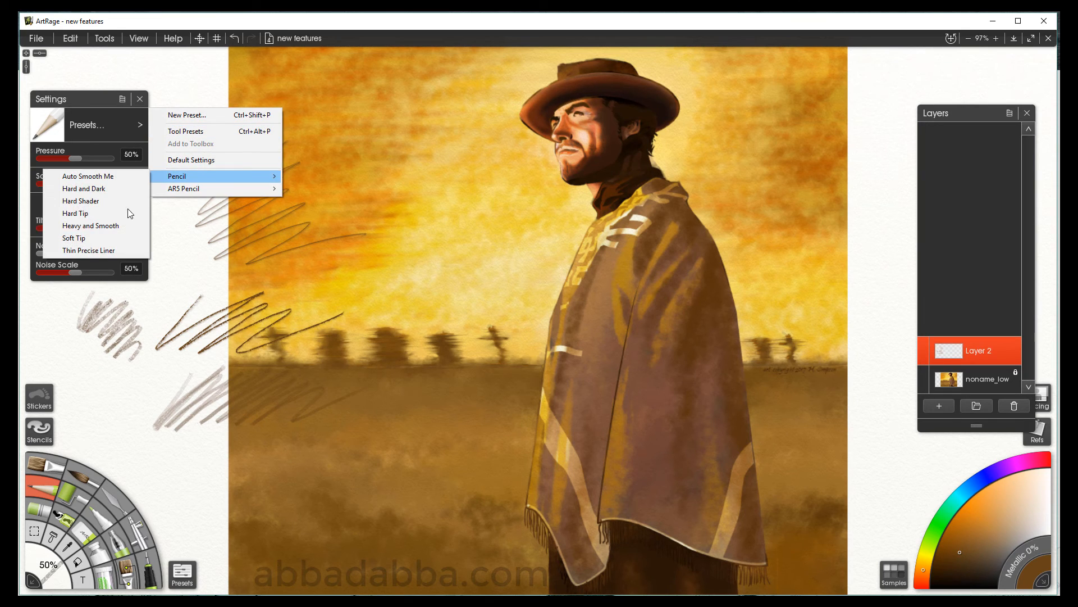
left_click(114, 238)
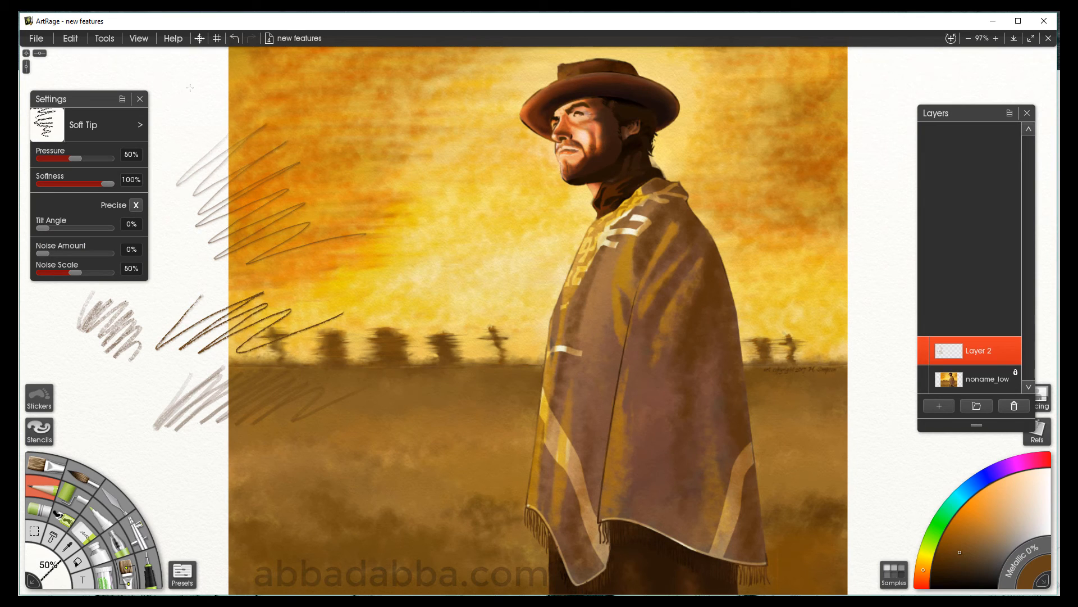
mouse_move(190, 88)
left_mouse_down()
mouse_move(244, 112)
mouse_move(352, 101)
left_mouse_up()
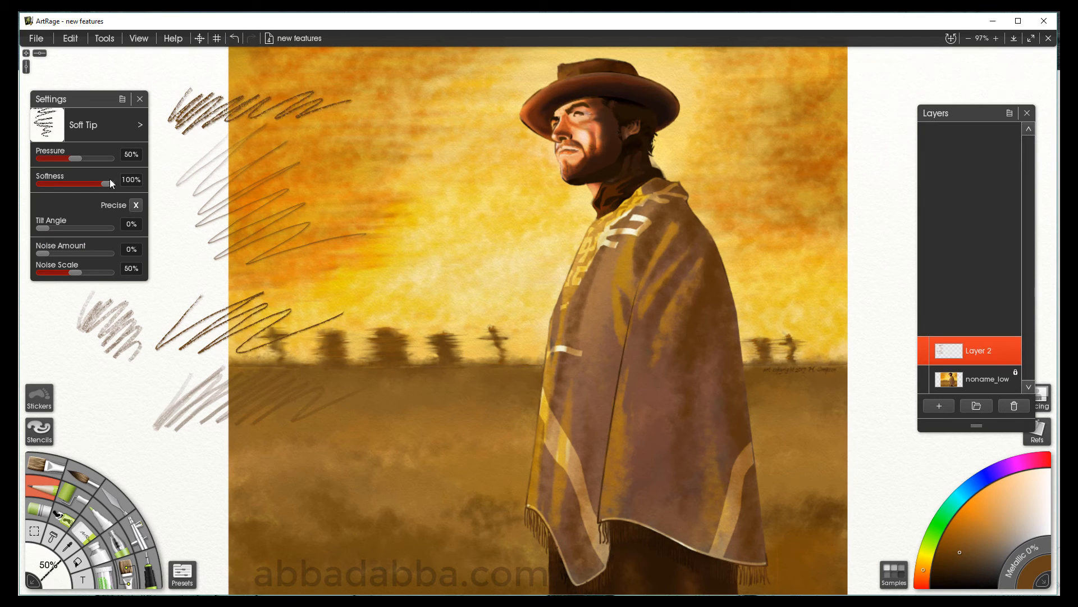
left_click_drag(107, 184, 75, 184)
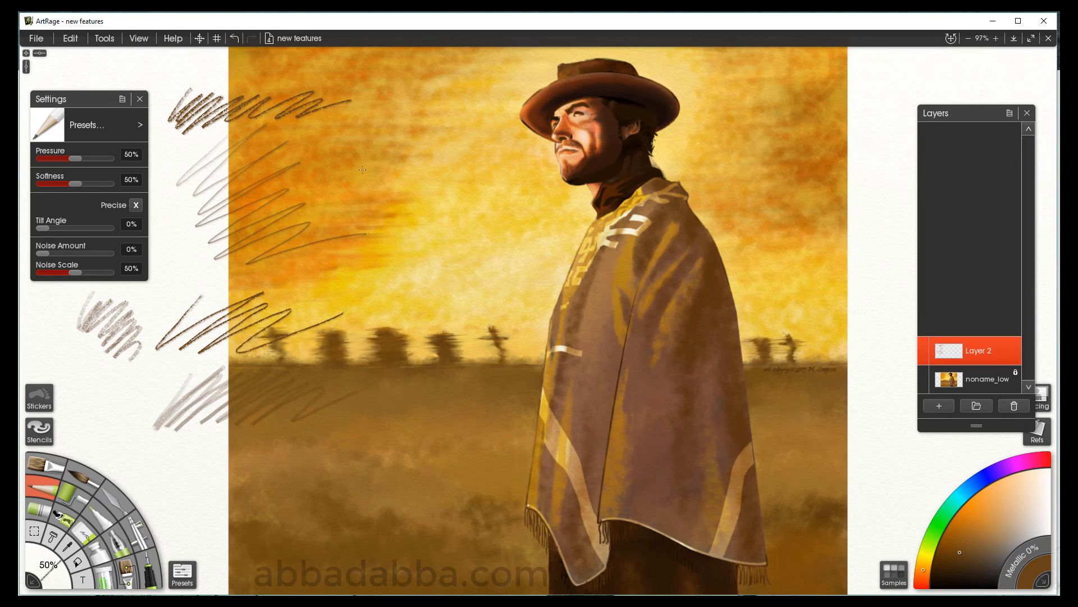
mouse_move(368, 155)
left_mouse_down()
mouse_move(438, 153)
mouse_move(419, 180)
mouse_move(460, 172)
mouse_move(415, 193)
mouse_move(447, 190)
mouse_move(468, 226)
mouse_move(489, 223)
mouse_move(497, 263)
mouse_move(463, 288)
mouse_move(471, 278)
mouse_move(433, 232)
left_mouse_up()
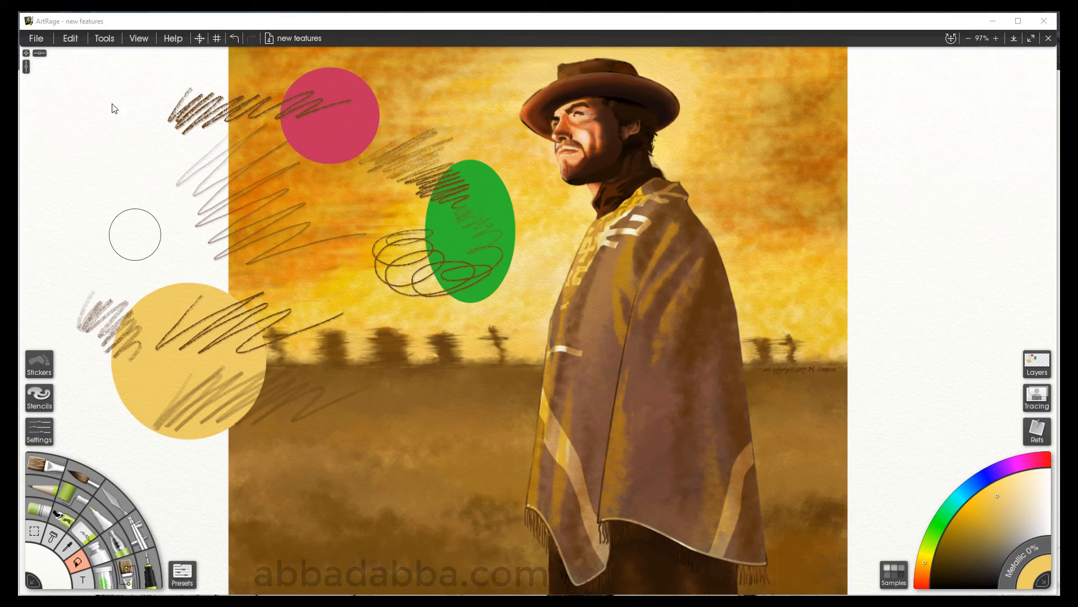
Start the Warp filter on the layer and smear the edge of the pink circle at 70% Size and 71% Smear.
left_click(76, 41)
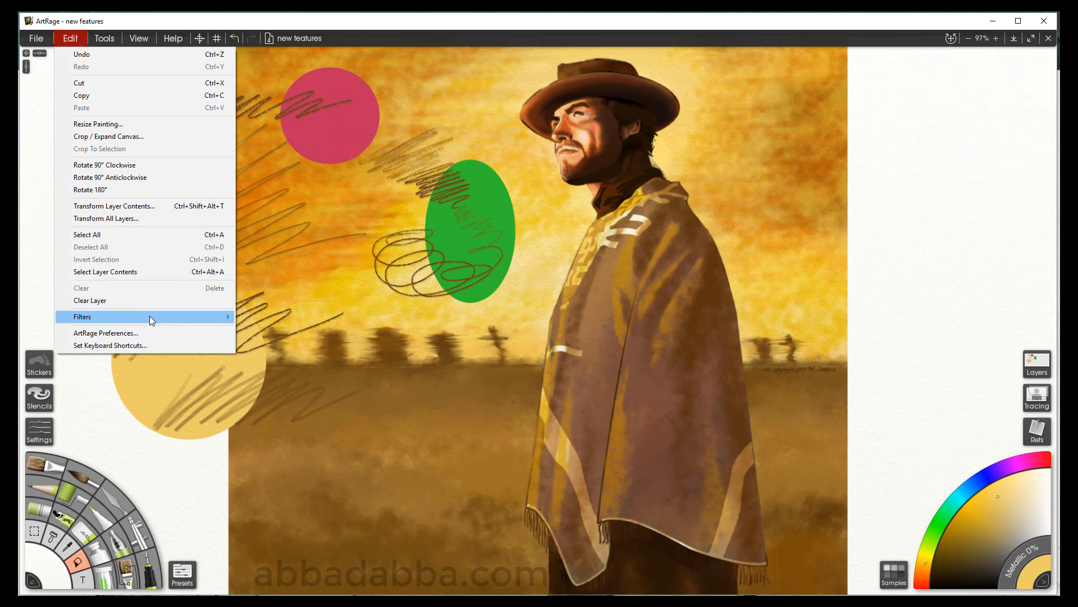
mouse_move(150, 318)
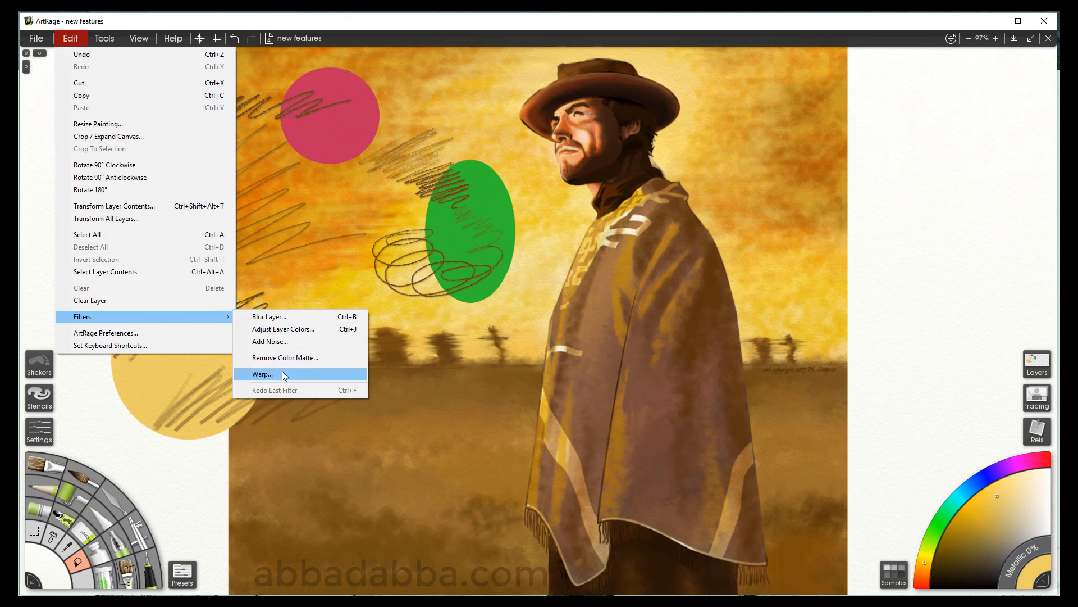
left_click(262, 374)
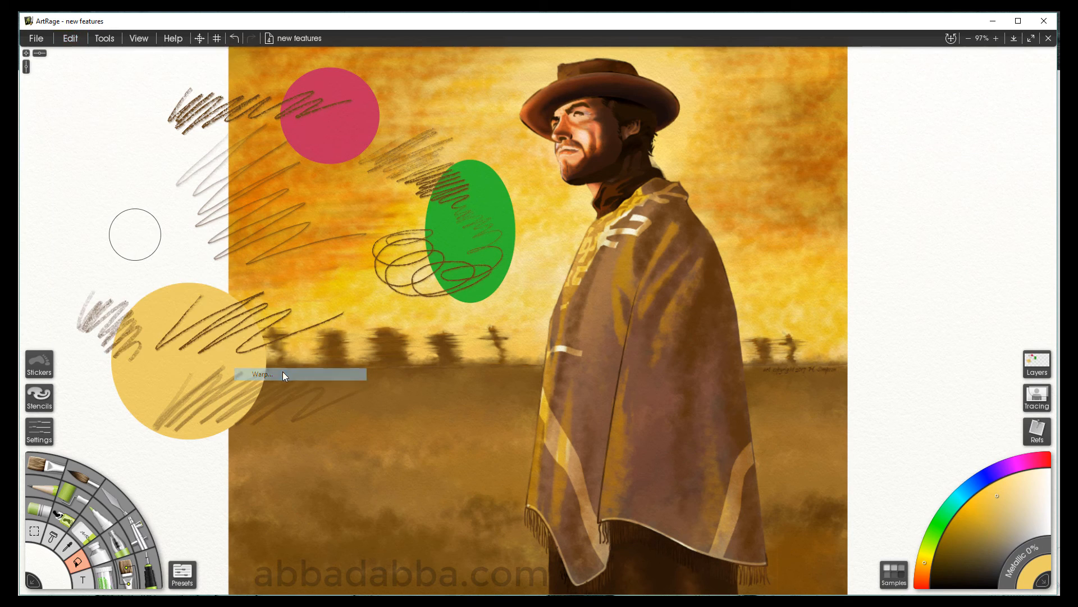
left_click_drag(181, 247, 463, 335)
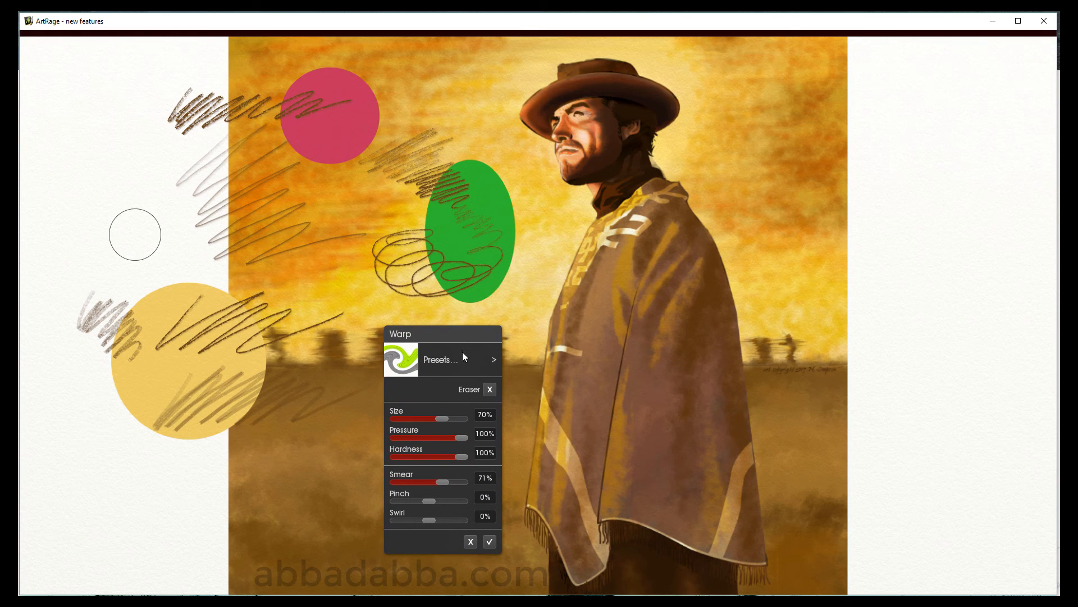
mouse_move(302, 145)
left_mouse_down()
mouse_move(284, 118)
mouse_move(299, 120)
mouse_move(284, 111)
mouse_move(297, 131)
mouse_move(285, 100)
left_mouse_up()
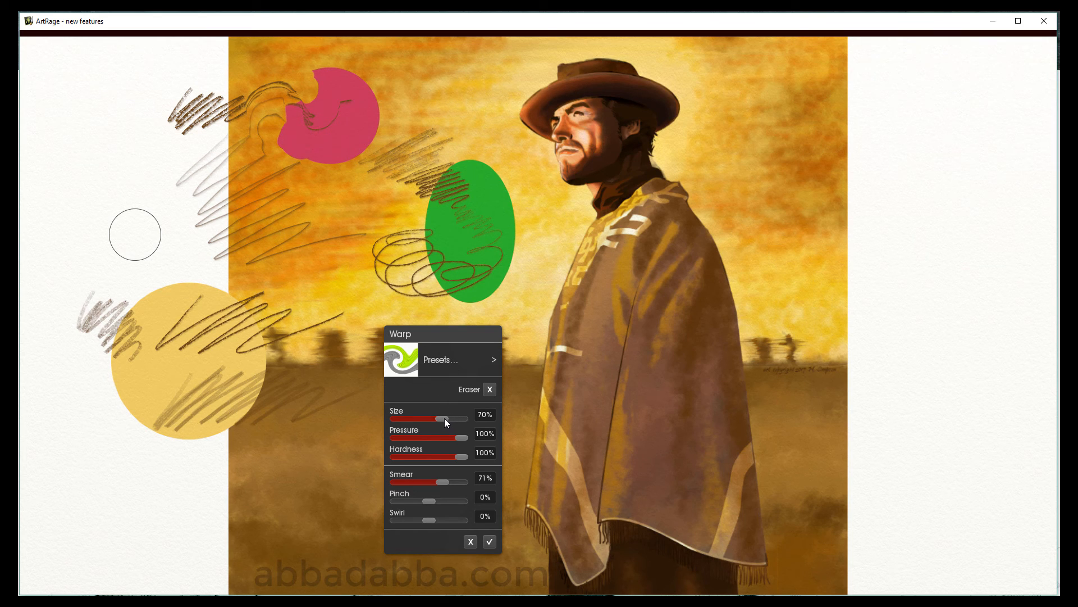
Set the Warp brush Size to 29% and distort the pencil shading above the green ellipse and the pink circle's edge.
left_click_drag(444, 418, 416, 417)
left_click_drag(401, 166, 380, 179)
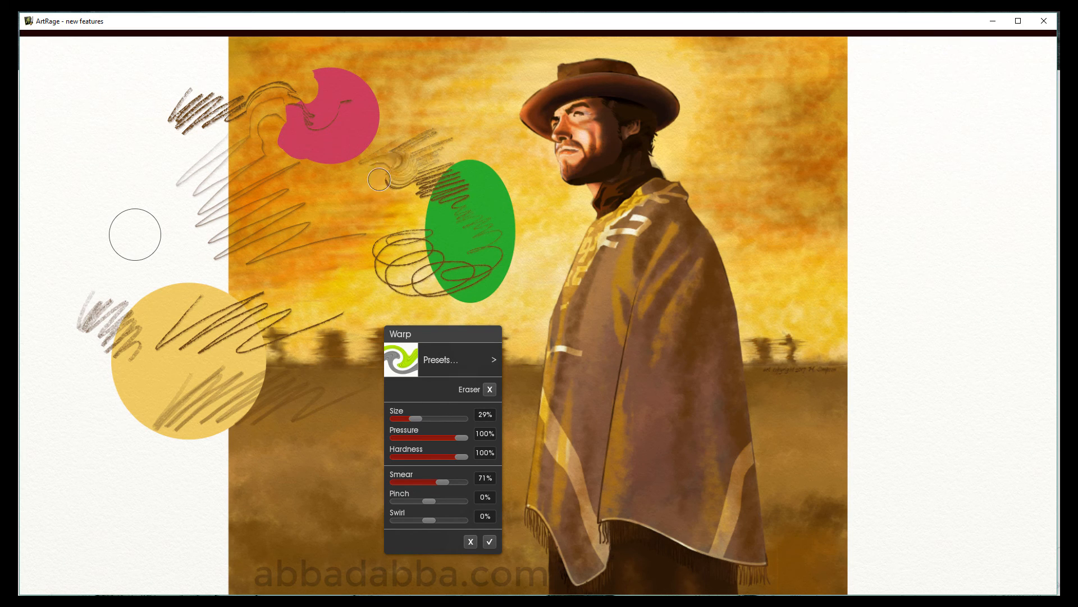
left_click_drag(377, 132, 368, 121)
Warp the looped scribble at 34% Pressure, then distort the nearby zigzag strokes at 80% Pressure and 45% Hardness.
left_click_drag(460, 436, 418, 438)
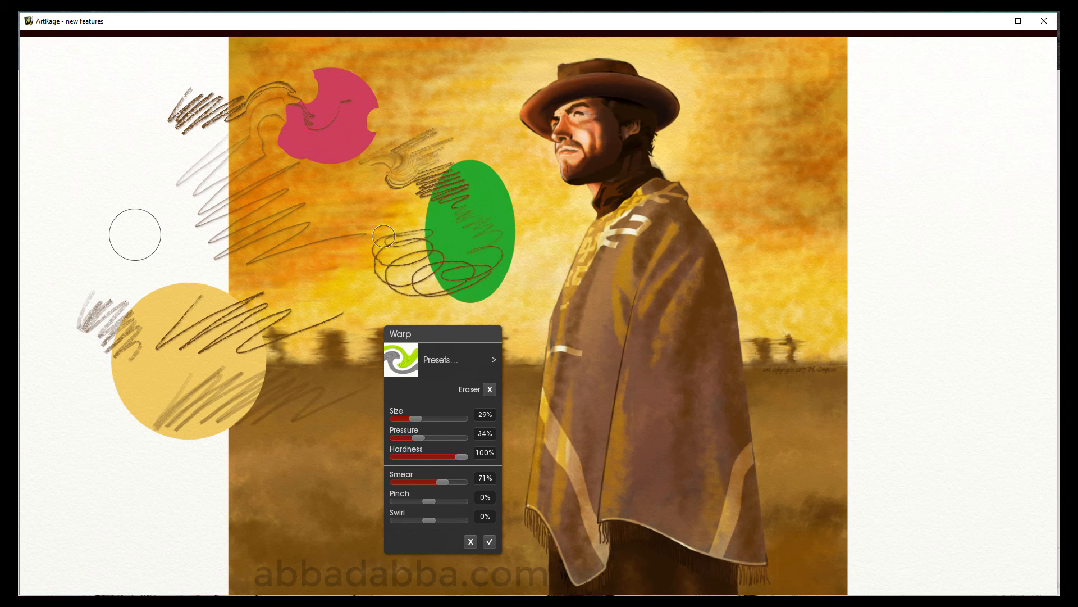
mouse_move(384, 236)
left_mouse_down()
mouse_move(414, 262)
mouse_move(394, 291)
left_mouse_up()
left_click_drag(454, 456, 424, 457)
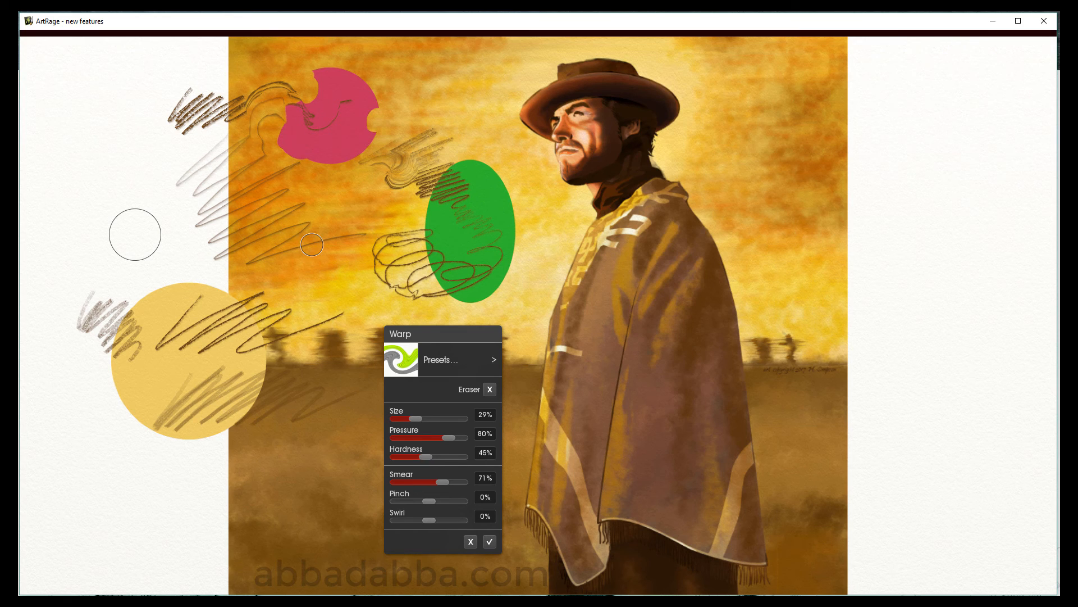
left_click_drag(275, 246, 306, 227)
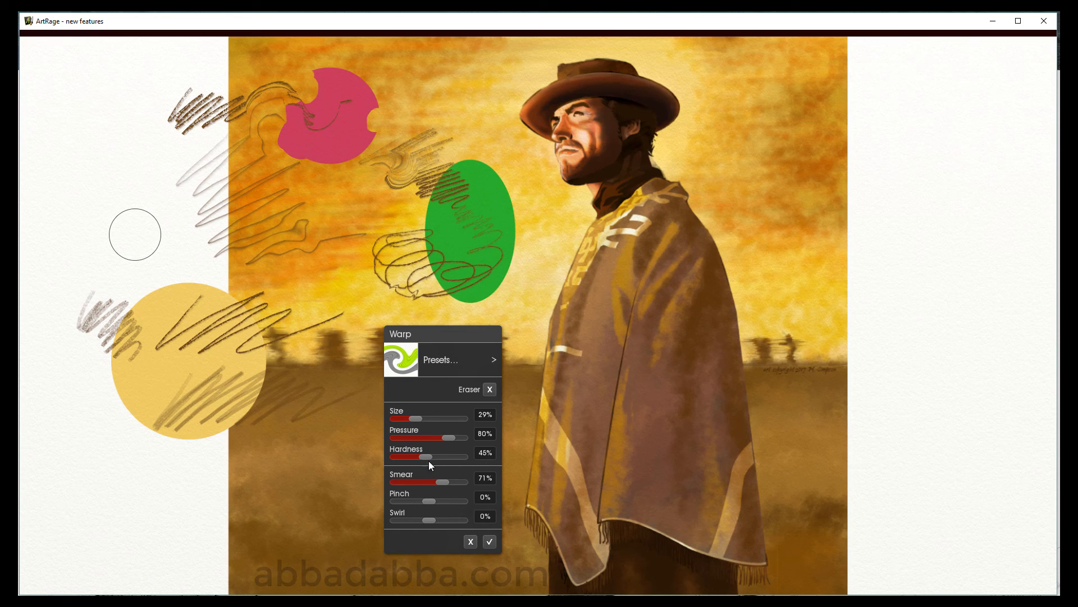
Set Hardness to 72% and Smear to 20%, and warp the yellow circle's upper edge and the scribbles around it.
left_click(444, 457)
mouse_move(239, 325)
left_mouse_down()
mouse_move(184, 347)
mouse_move(222, 299)
mouse_move(148, 309)
left_mouse_up()
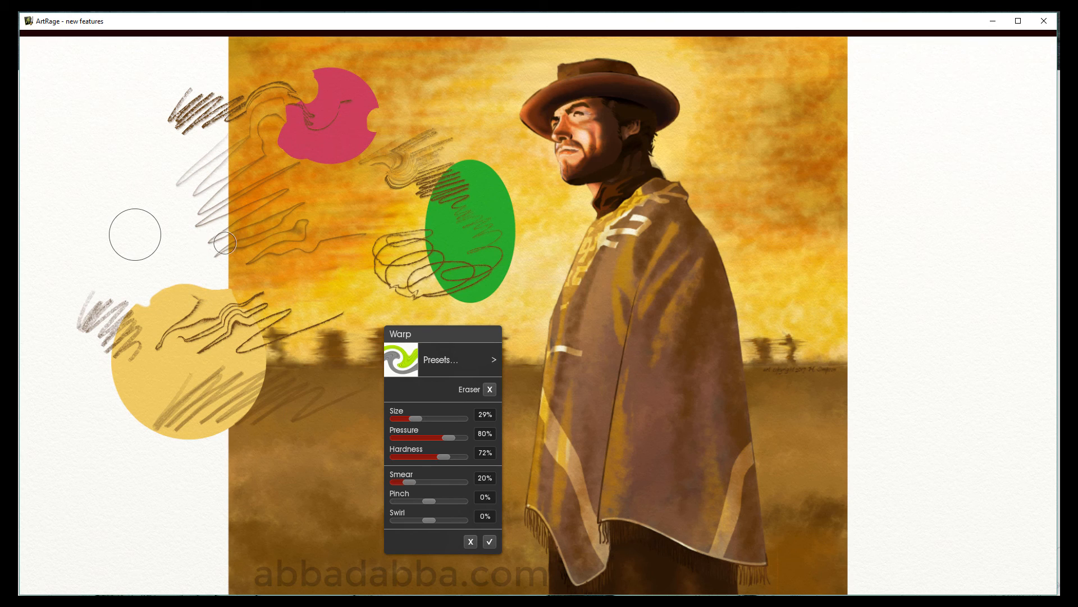
left_click_drag(103, 318, 87, 304)
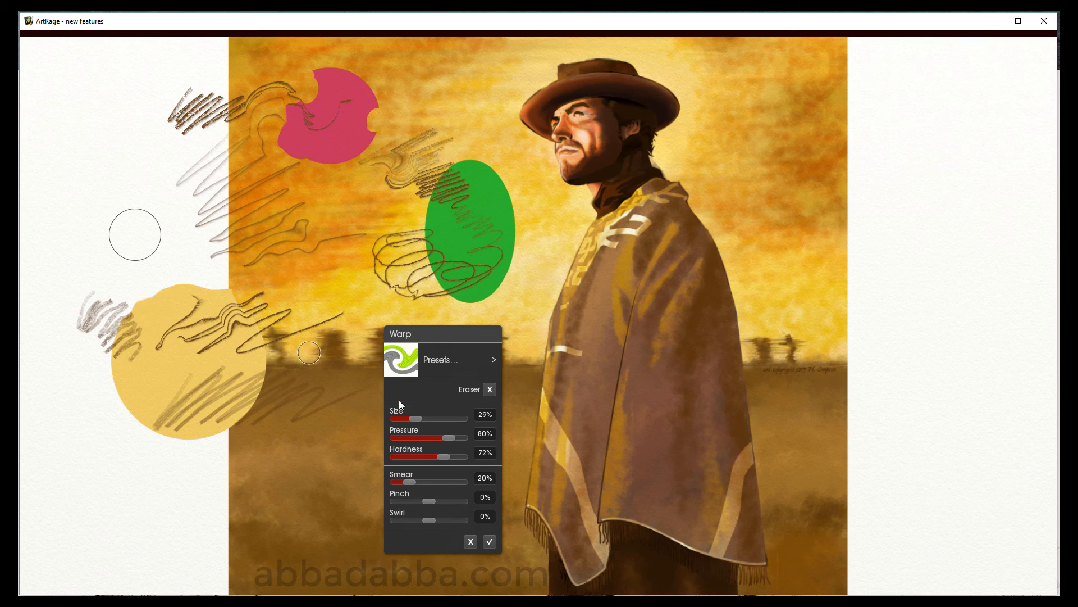
Set Pinch to 53% and Swirl to 100%, and warp the scribbles and the outer edge of the yellow circle.
left_click_drag(429, 501, 446, 499)
left_click_drag(243, 419, 175, 387)
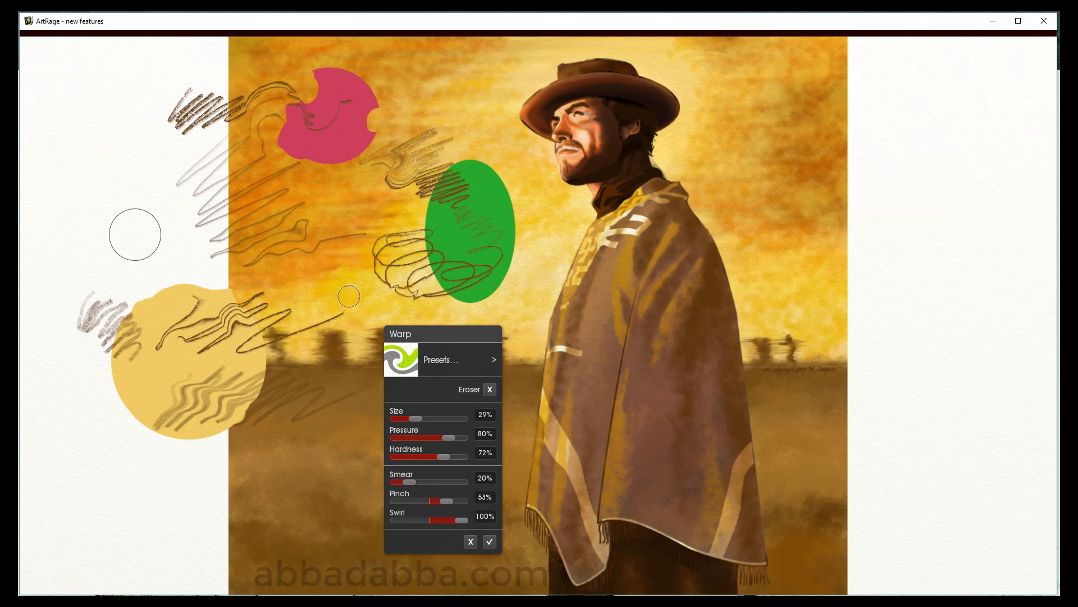
mouse_move(315, 321)
left_mouse_down()
mouse_move(281, 337)
mouse_move(297, 337)
mouse_move(255, 300)
left_mouse_up()
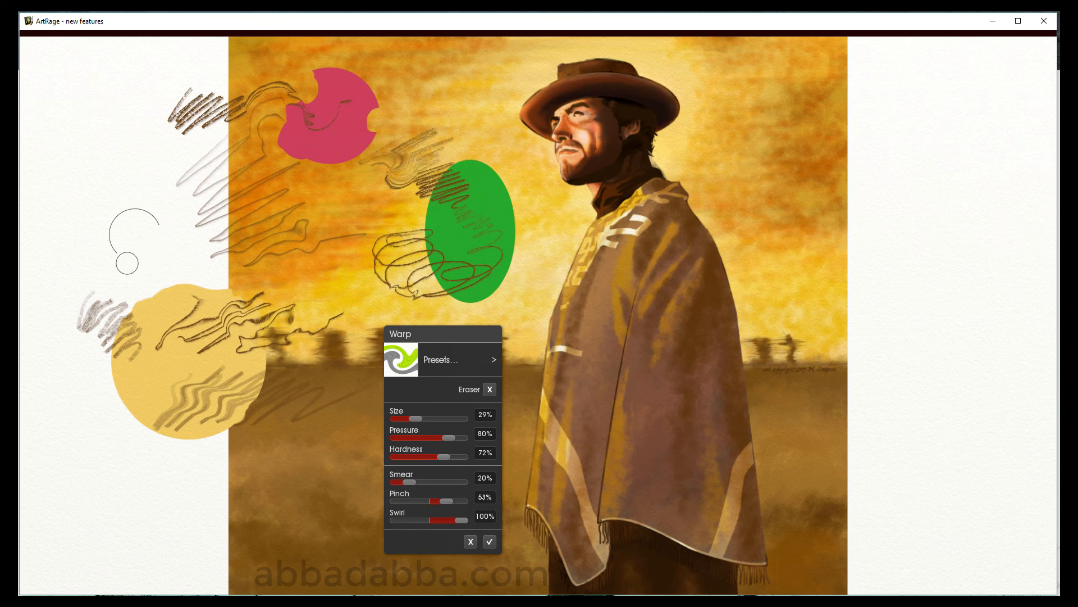
mouse_move(113, 361)
left_mouse_down()
mouse_move(113, 336)
mouse_move(97, 373)
left_mouse_up()
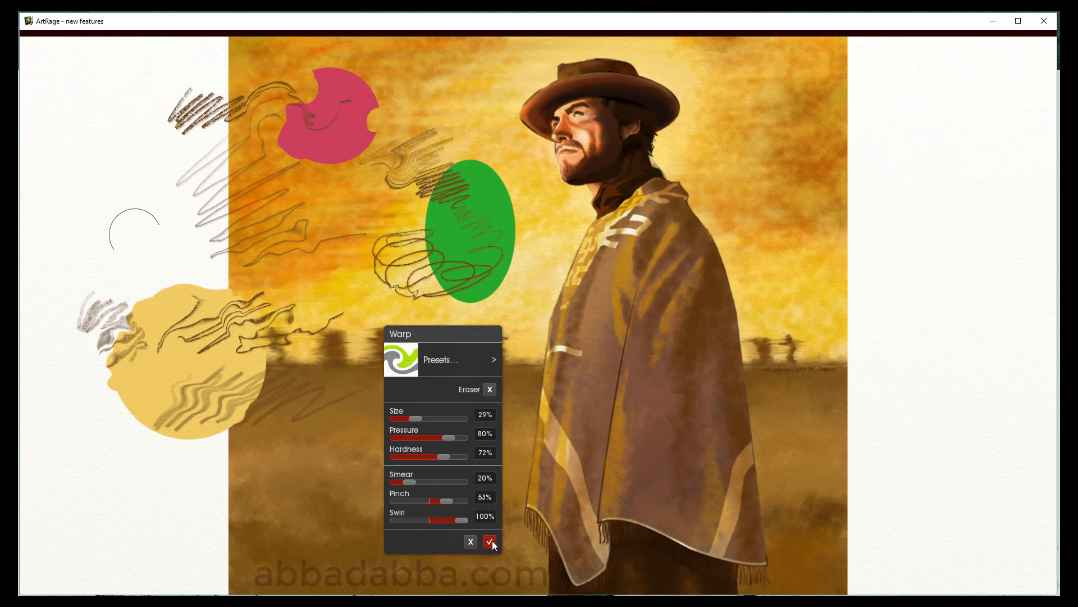
Enable the Warp Eraser and brush the distortion away from the pink circle, the neighbouring strokes and the yellow circle.
left_click(489, 391)
left_click(490, 390)
mouse_move(314, 125)
left_mouse_down()
mouse_move(265, 86)
mouse_move(285, 122)
mouse_move(305, 96)
mouse_move(271, 97)
mouse_move(294, 116)
mouse_move(276, 132)
mouse_move(263, 106)
mouse_move(287, 77)
mouse_move(316, 74)
mouse_move(318, 103)
mouse_move(284, 127)
mouse_move(297, 161)
mouse_move(309, 155)
mouse_move(278, 122)
mouse_move(298, 121)
mouse_move(238, 115)
mouse_move(296, 126)
mouse_move(256, 157)
mouse_move(333, 113)
mouse_move(314, 110)
mouse_move(261, 141)
mouse_move(282, 140)
mouse_move(287, 124)
mouse_move(353, 122)
left_mouse_up()
left_click_drag(419, 174, 406, 168)
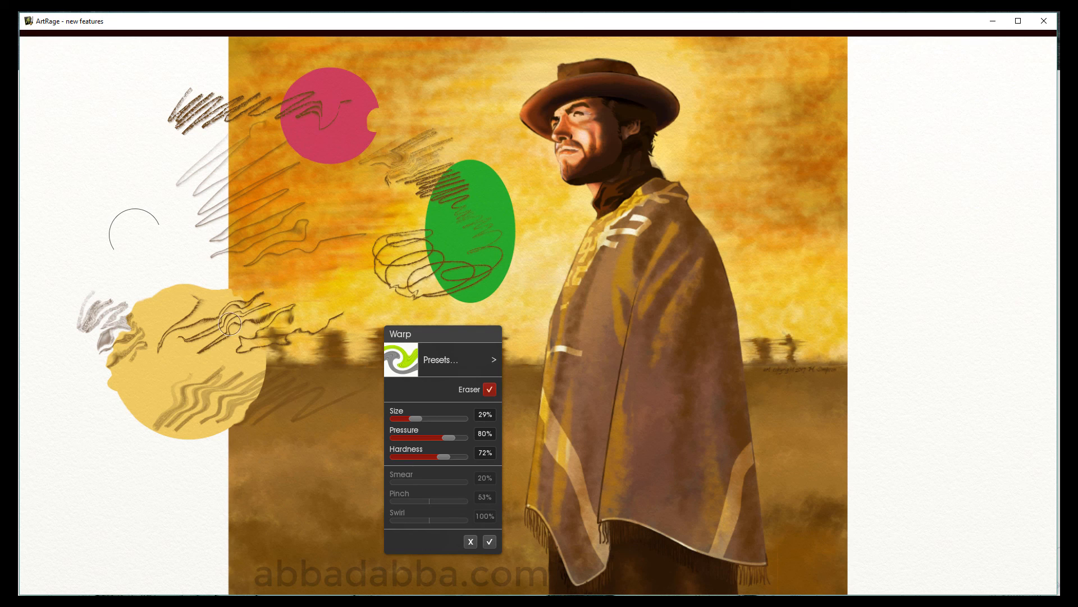
mouse_move(230, 323)
left_mouse_down()
mouse_move(256, 308)
mouse_move(225, 313)
mouse_move(259, 335)
mouse_move(214, 289)
mouse_move(251, 356)
mouse_move(130, 341)
mouse_move(129, 328)
mouse_move(114, 353)
mouse_move(150, 303)
mouse_move(203, 298)
mouse_move(121, 310)
mouse_move(130, 384)
mouse_move(163, 416)
mouse_move(205, 409)
mouse_move(256, 383)
mouse_move(113, 369)
left_mouse_up()
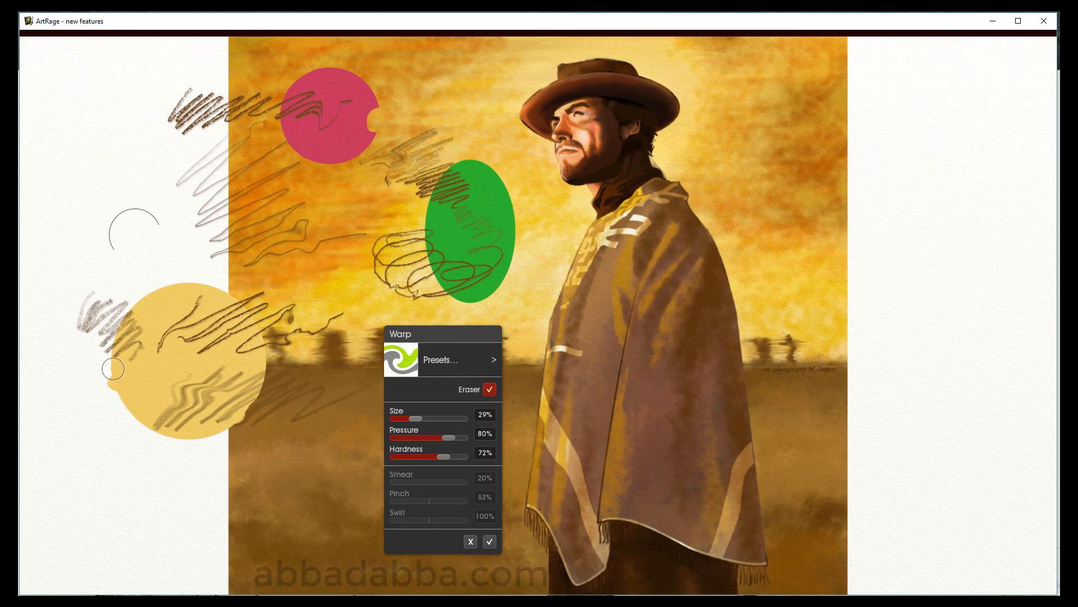